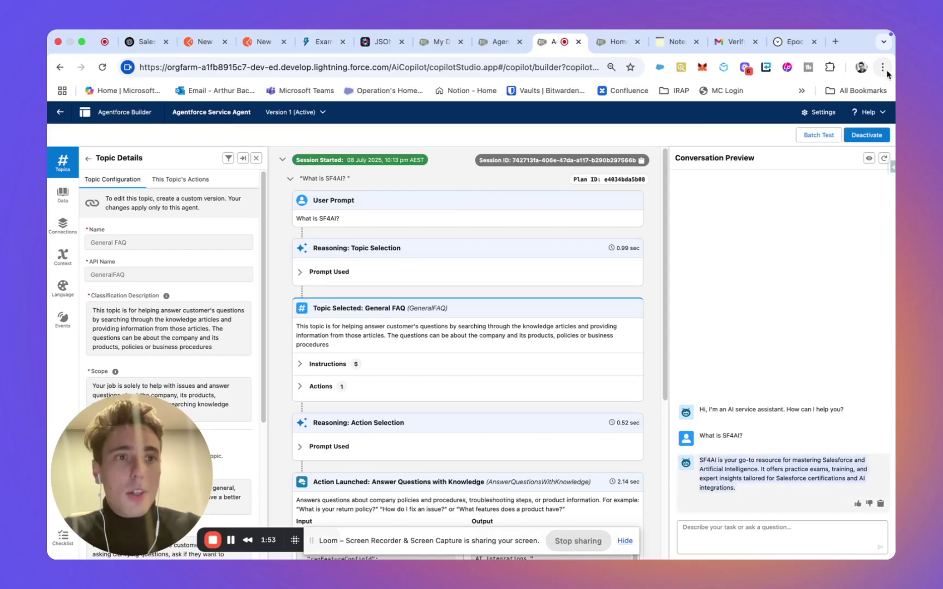
Step: Zoom the browser to 100%, then switch to the Setup tab with the Agentforce Service Agent details
{"action": "left_click", "coordinate": [882, 67]}
{"action": "left_click", "coordinate": [851, 330]}
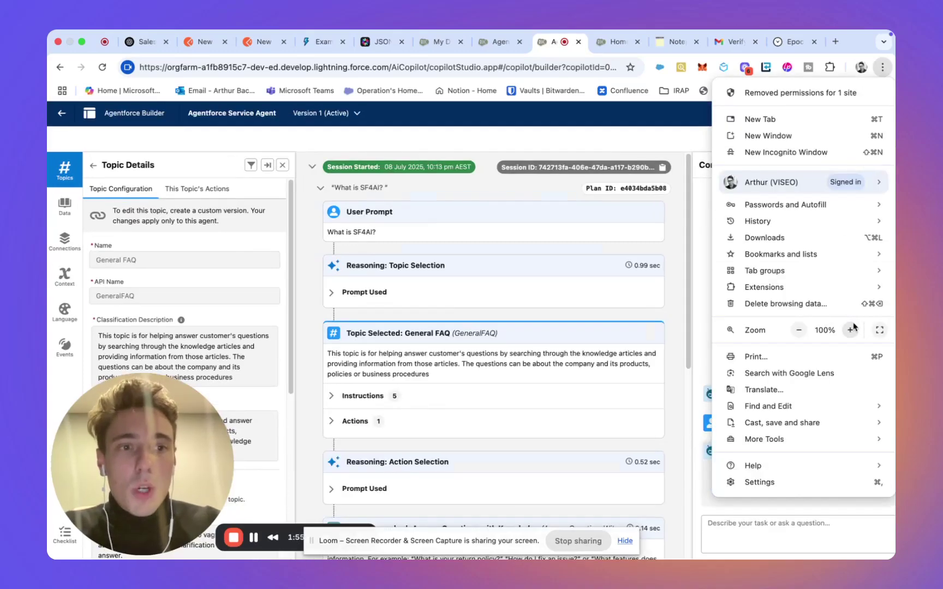
{"action": "left_click", "coordinate": [259, 112]}
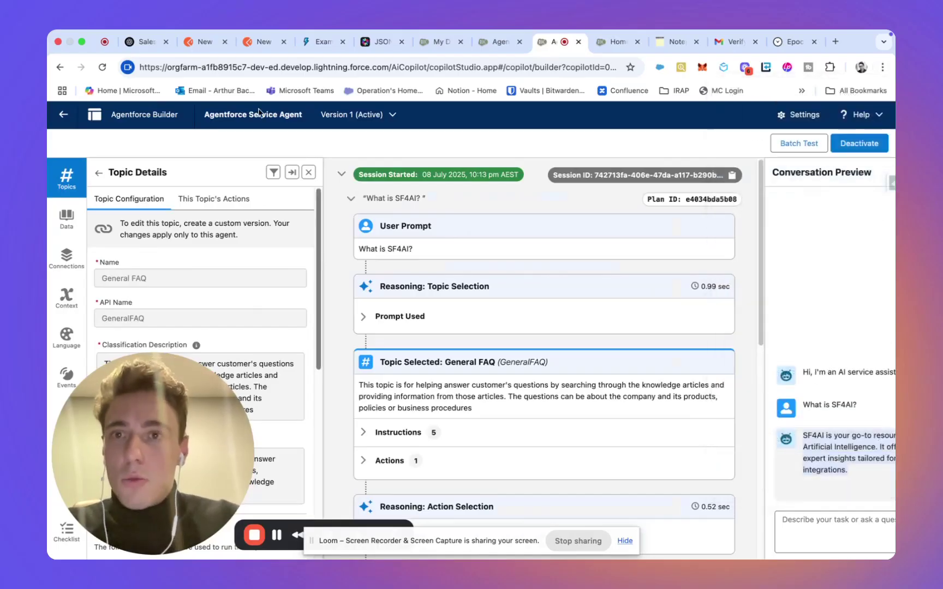
{"action": "left_click", "coordinate": [613, 42]}
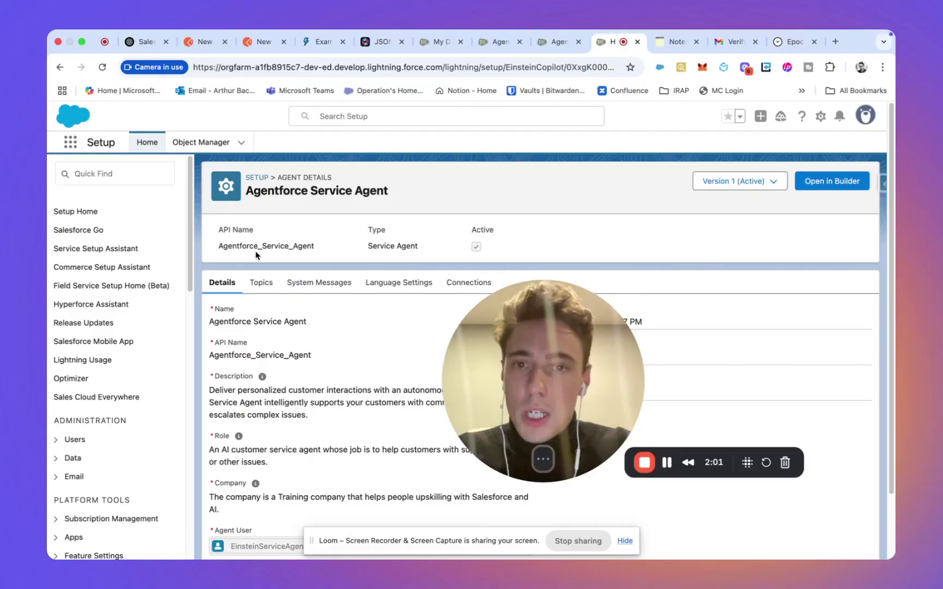
Step: Duplicate the Setup tab and Quick Find 'exter' to open the External Client App Manager
{"action": "right_click", "coordinate": [609, 41]}
{"action": "left_click", "coordinate": [619, 115]}
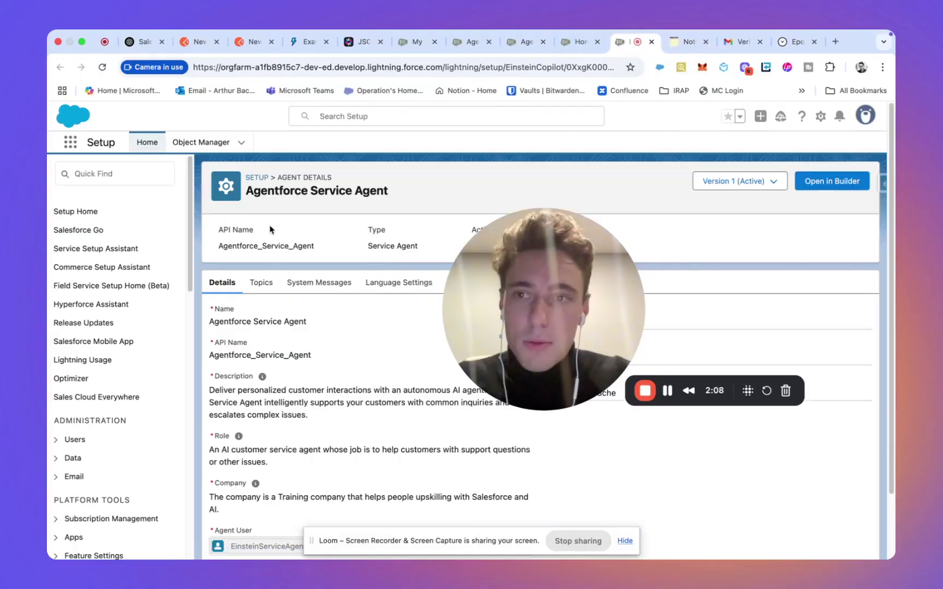
{"action": "left_click", "coordinate": [129, 173]}
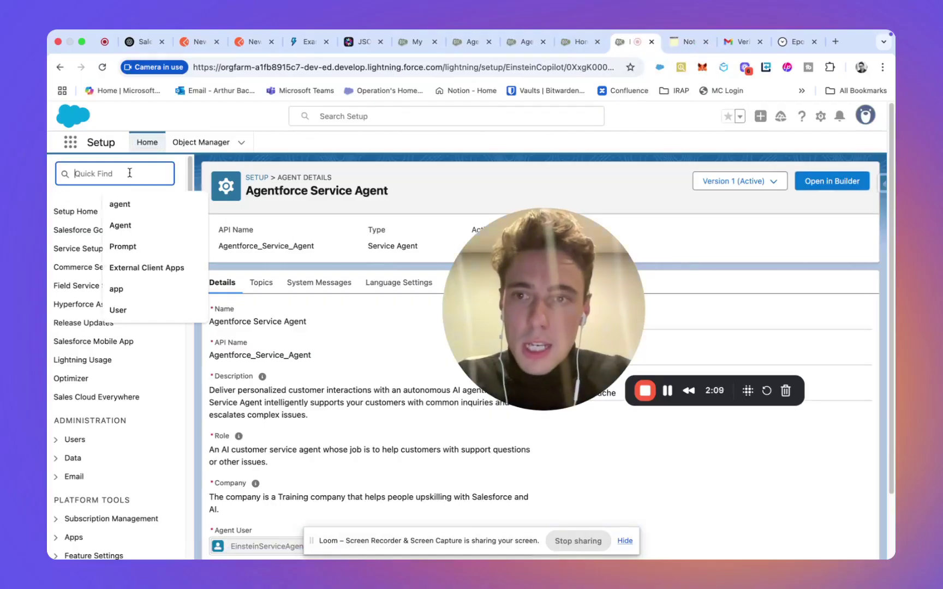
{"action": "type", "text": "exter"}
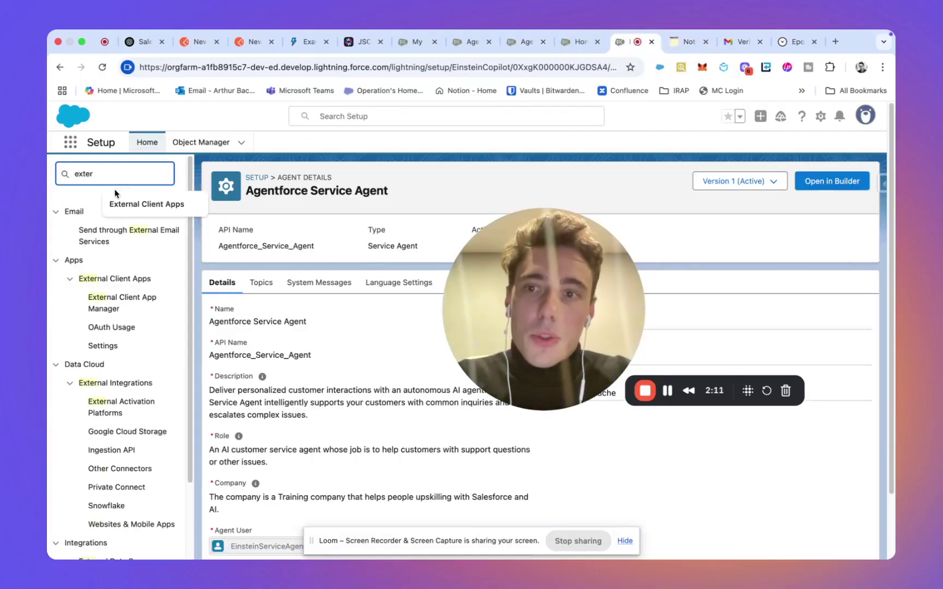
{"action": "left_click", "coordinate": [118, 203]}
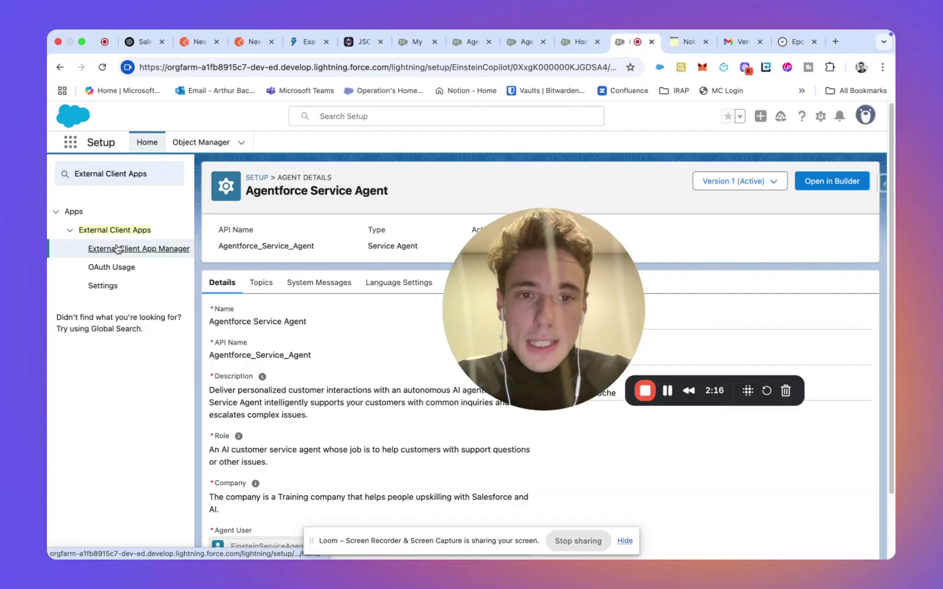
{"action": "left_click", "coordinate": [118, 249]}
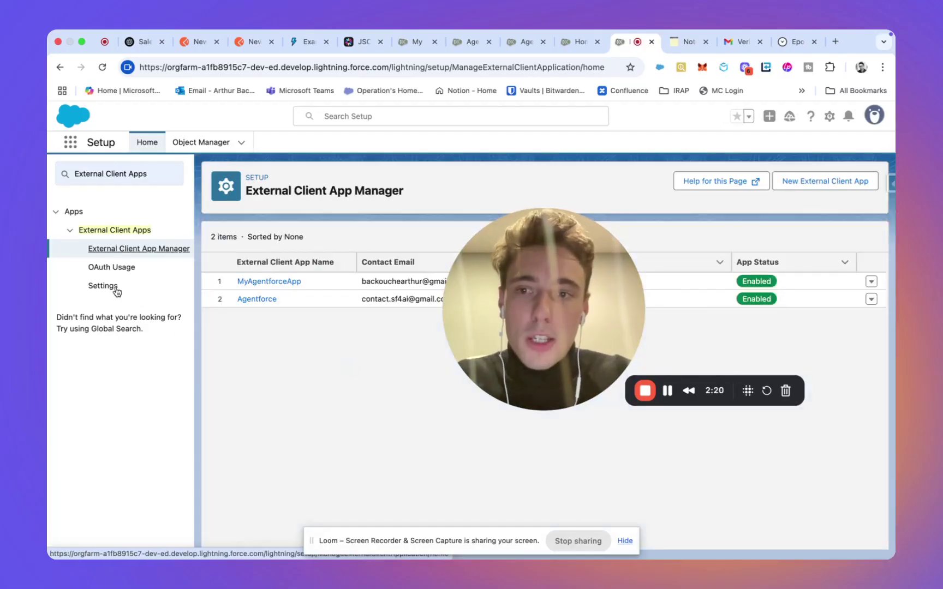
Step: From External Client App Settings, start a New Connected App
{"action": "left_click", "coordinate": [104, 286]}
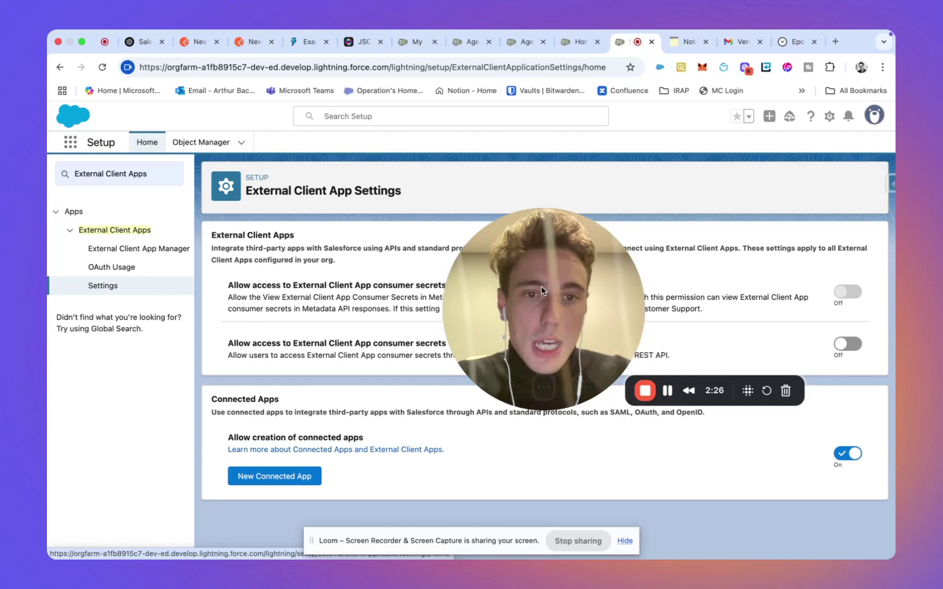
{"action": "left_click_drag", "start_coordinate": [519, 355], "coordinate": [128, 252]}
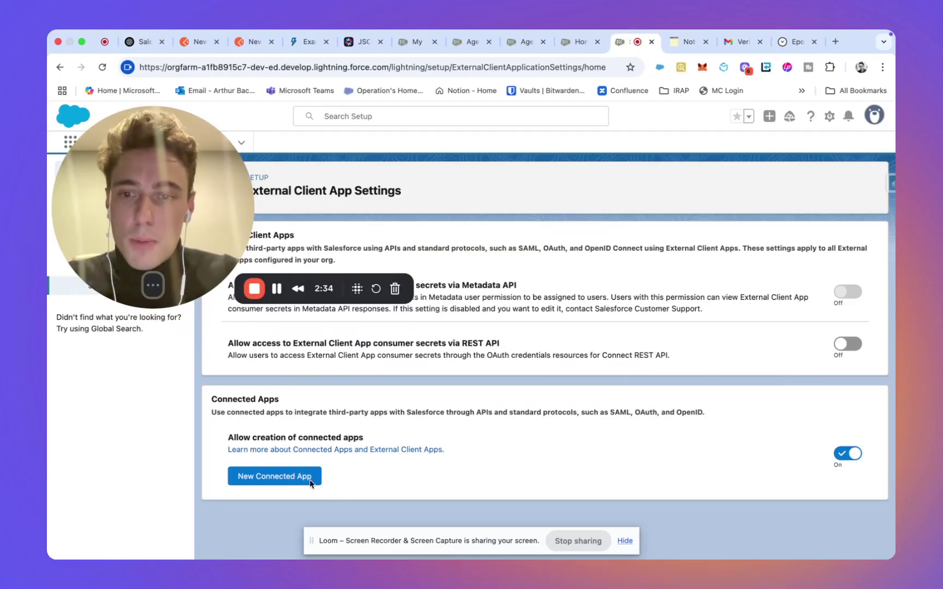
{"action": "left_click", "coordinate": [258, 477]}
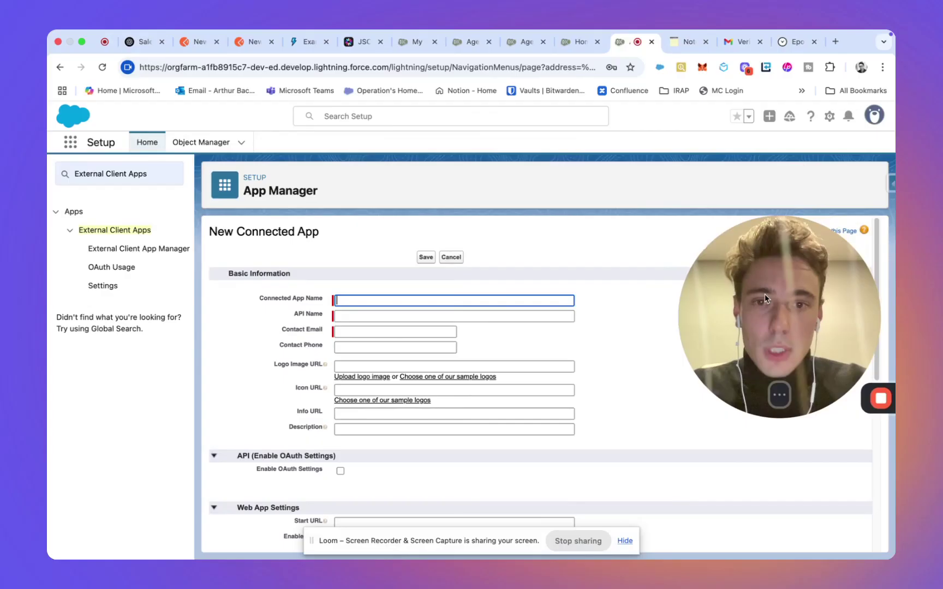
Step: Set the connected app name and API name to MyNewAgentforceApp2
{"action": "left_click", "coordinate": [460, 301]}
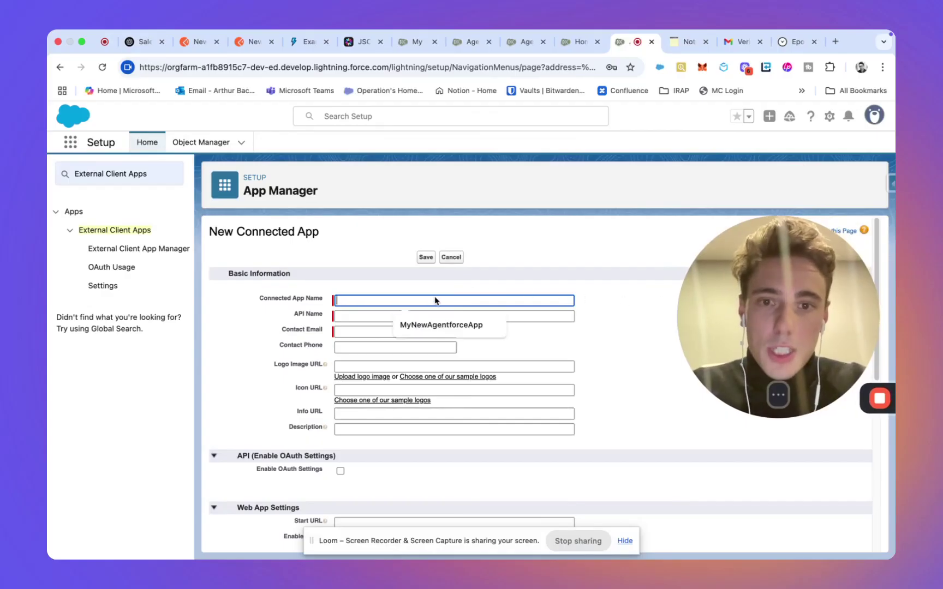
{"action": "left_click", "coordinate": [428, 325]}
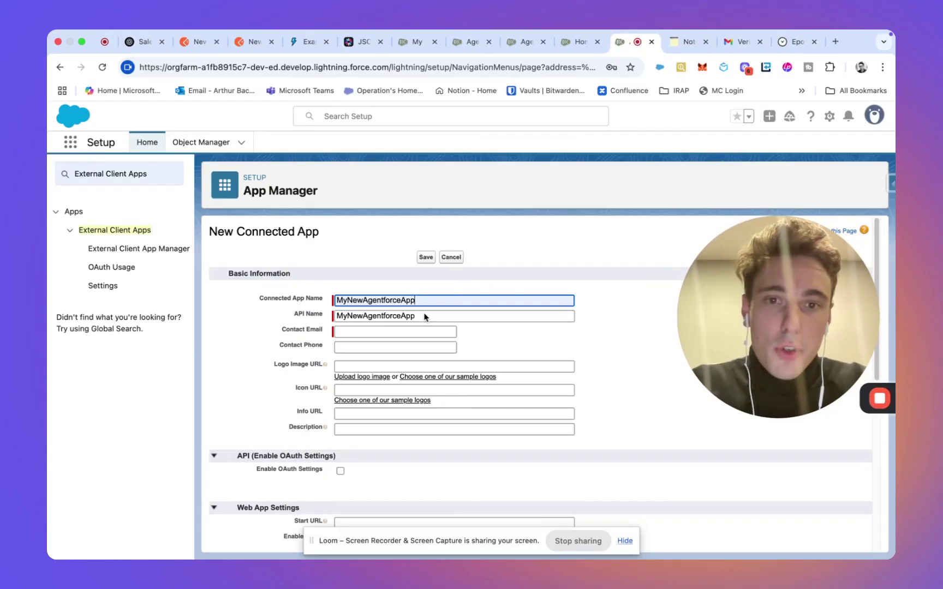
{"action": "type", "text": "2"}
{"action": "left_click", "coordinate": [425, 316]}
{"action": "type", "text": "2"}
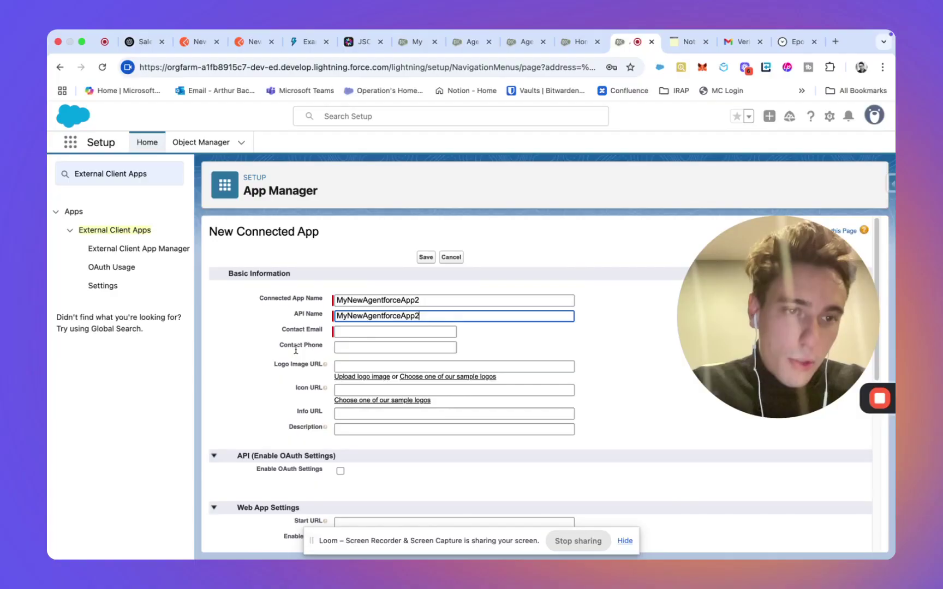
Step: Fill in the connected app's contact e-mail field
{"action": "scroll", "coordinate": [295, 349], "scroll_direction": "down", "scroll_amount": 1}
{"action": "left_click", "coordinate": [356, 309]}
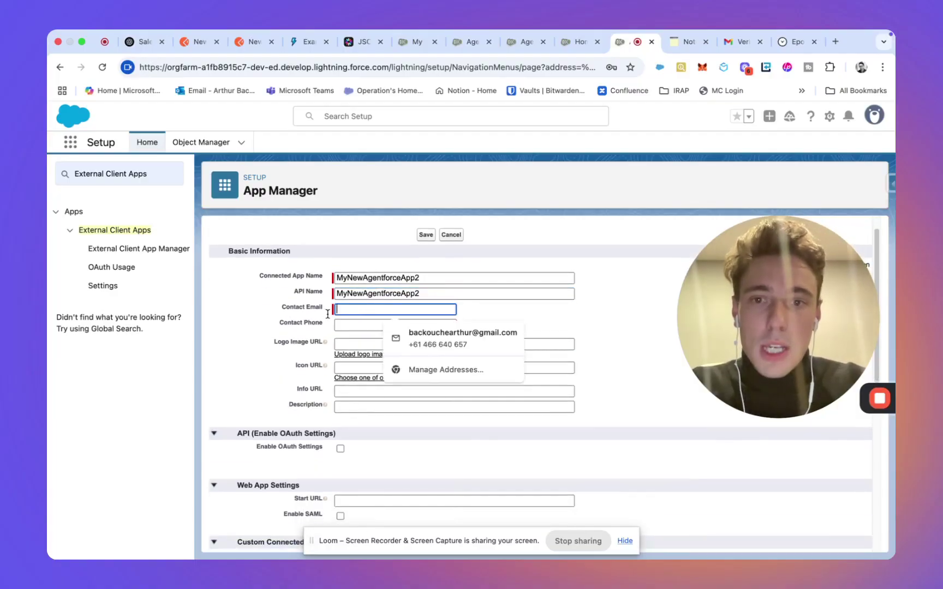
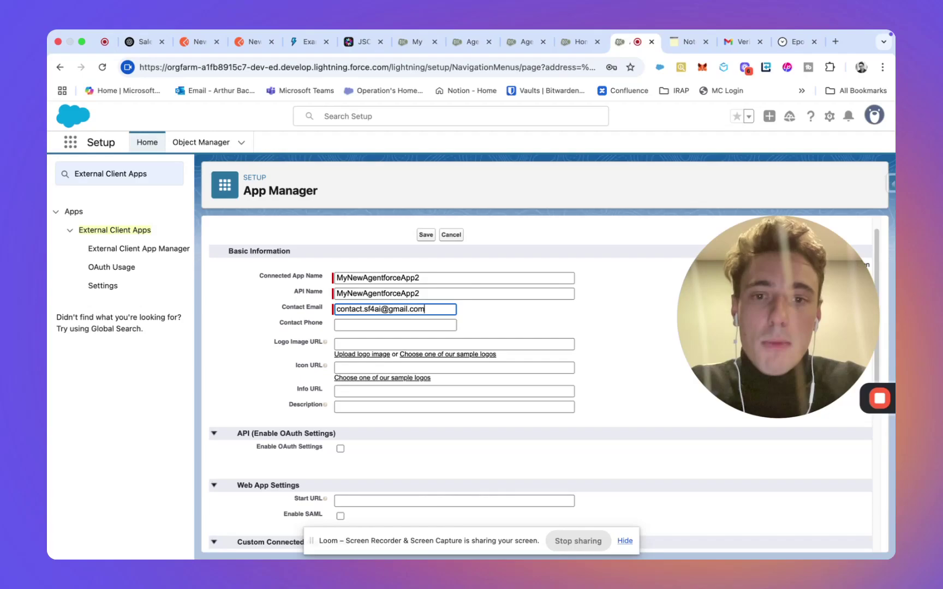
{"action": "left_click", "coordinate": [262, 394]}
{"action": "scroll", "coordinate": [262, 394], "scroll_direction": "down", "scroll_amount": 3}
{"action": "scroll", "coordinate": [261, 394], "scroll_direction": "up", "scroll_amount": 3}
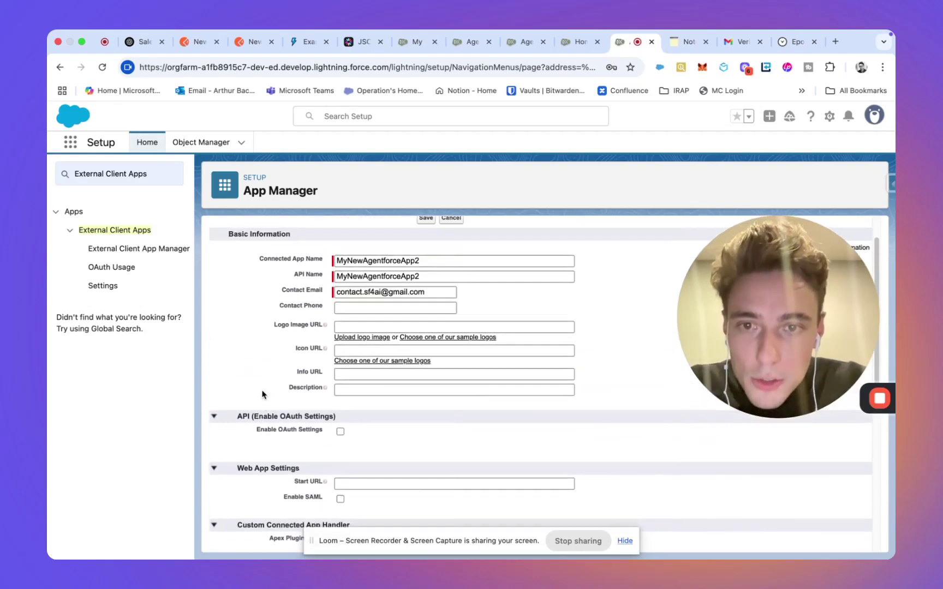
Step: Turn on Enable OAuth Settings for the connected app
{"action": "scroll", "coordinate": [262, 394], "scroll_direction": "down", "scroll_amount": 3}
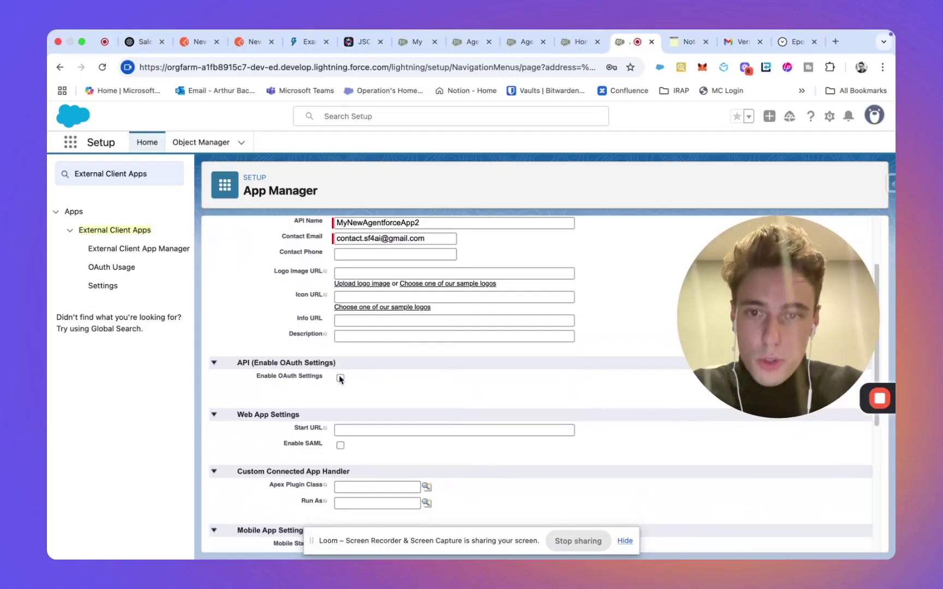
{"action": "left_click", "coordinate": [340, 378]}
{"action": "scroll", "coordinate": [287, 398], "scroll_direction": "down", "scroll_amount": 1}
{"action": "left_click", "coordinate": [392, 400]}
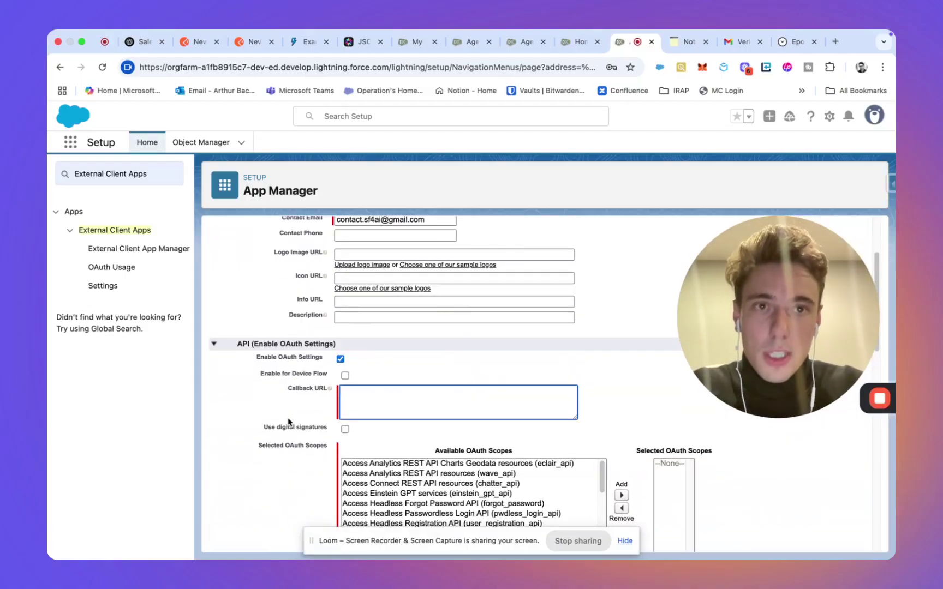
{"action": "scroll", "coordinate": [288, 422], "scroll_direction": "down", "scroll_amount": 3}
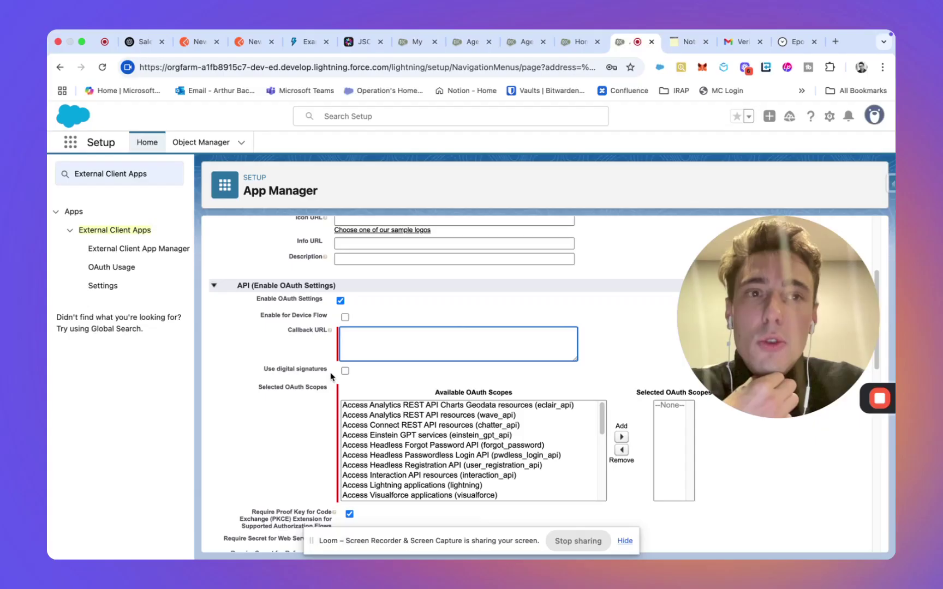
{"action": "scroll", "coordinate": [330, 376], "scroll_direction": "up", "scroll_amount": 1}
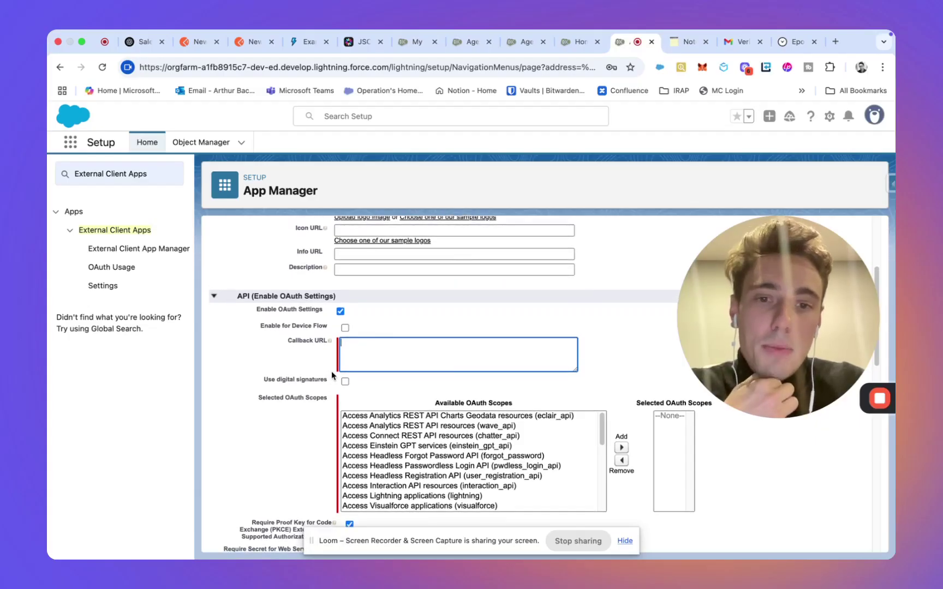
{"action": "left_click", "coordinate": [345, 328]}
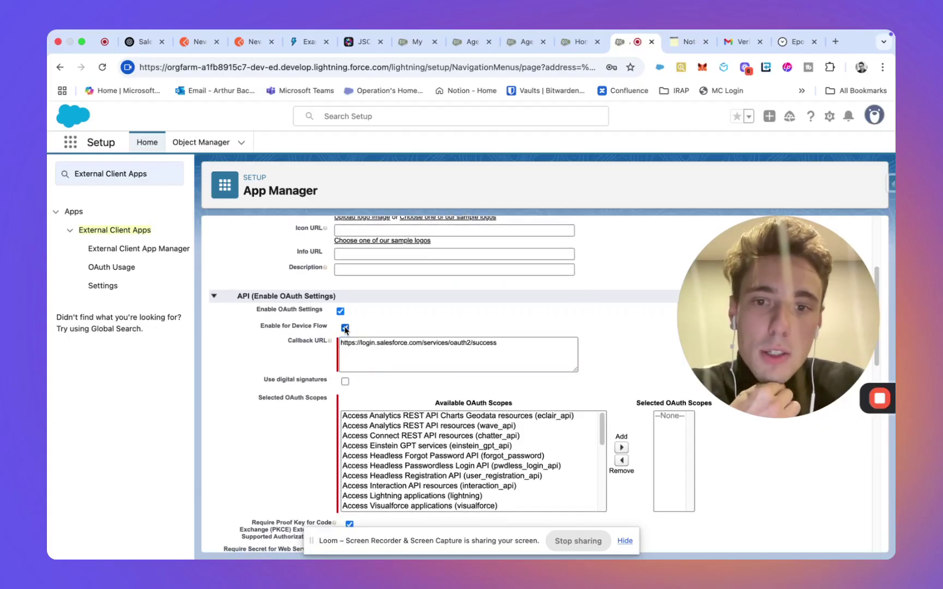
{"action": "left_click", "coordinate": [345, 327]}
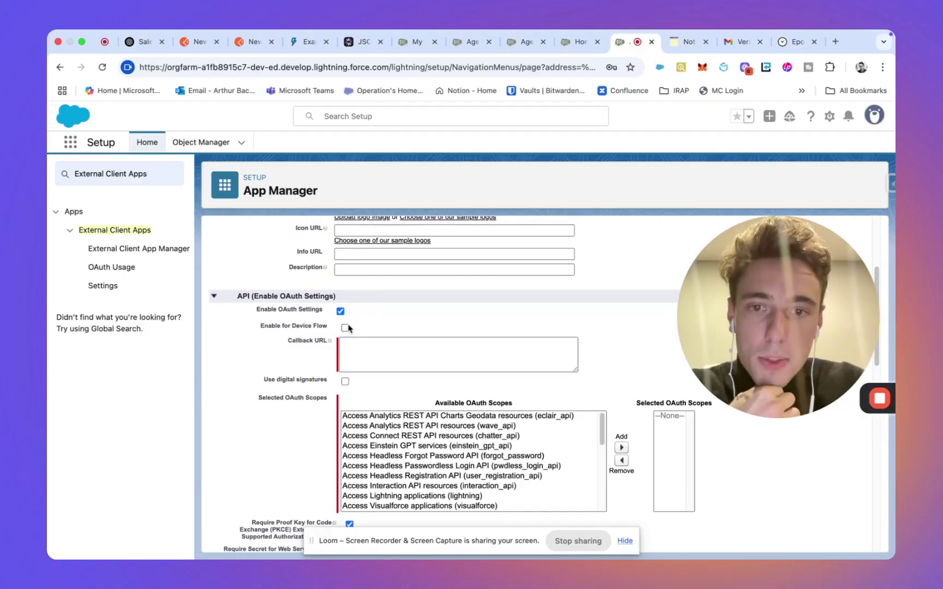
{"action": "left_click", "coordinate": [345, 328]}
{"action": "triple_click", "coordinate": [356, 347]}
{"action": "key", "text": "cmd+c"}
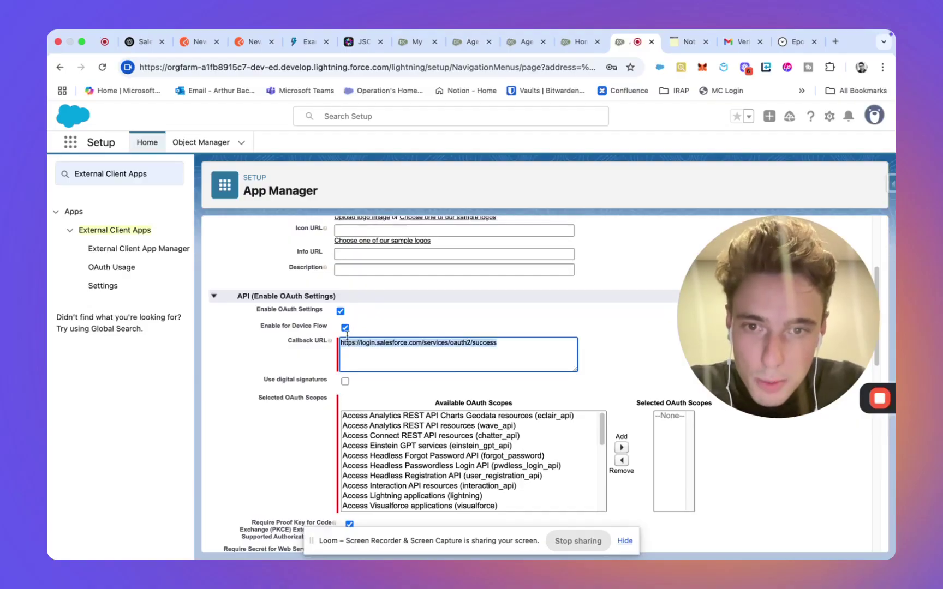
{"action": "left_click", "coordinate": [345, 327]}
{"action": "left_click", "coordinate": [386, 343]}
{"action": "key", "text": "cmd+v"}
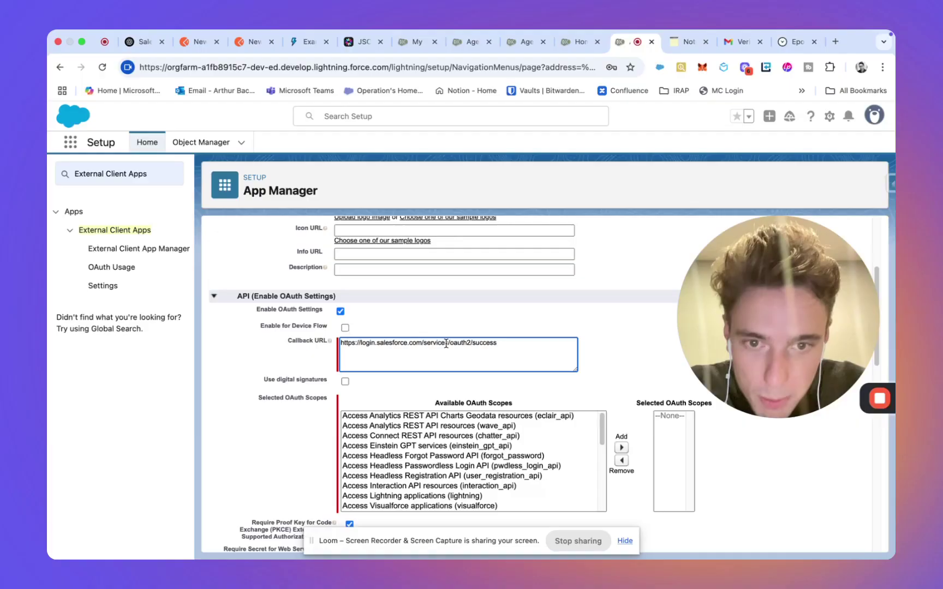
{"action": "left_click_drag", "start_coordinate": [447, 343], "coordinate": [510, 344]}
{"action": "key", "text": "BackSpace"}
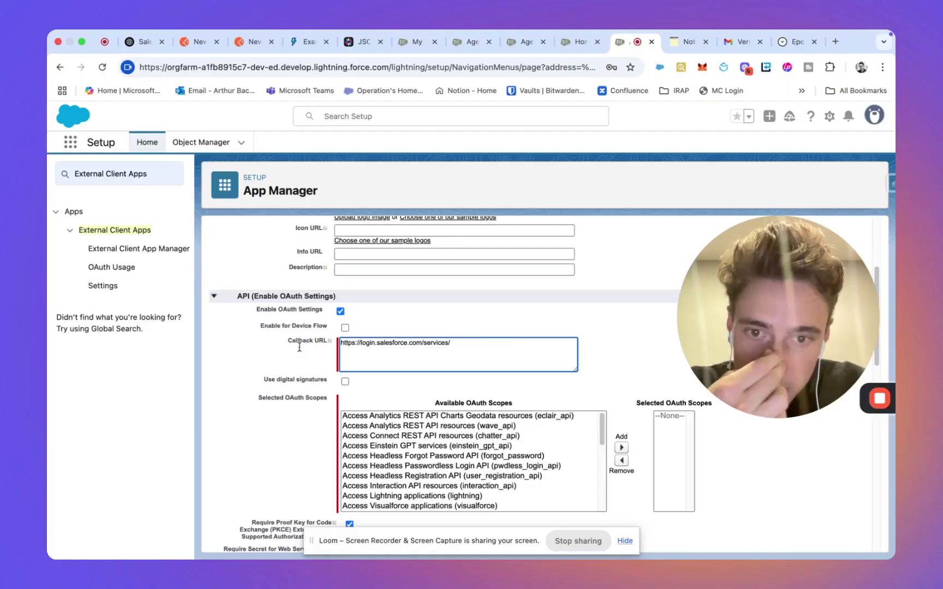
Step: Turn on Use digital signatures for the connected app
{"action": "scroll", "coordinate": [322, 338], "scroll_direction": "down", "scroll_amount": 2}
{"action": "left_click", "coordinate": [345, 328]}
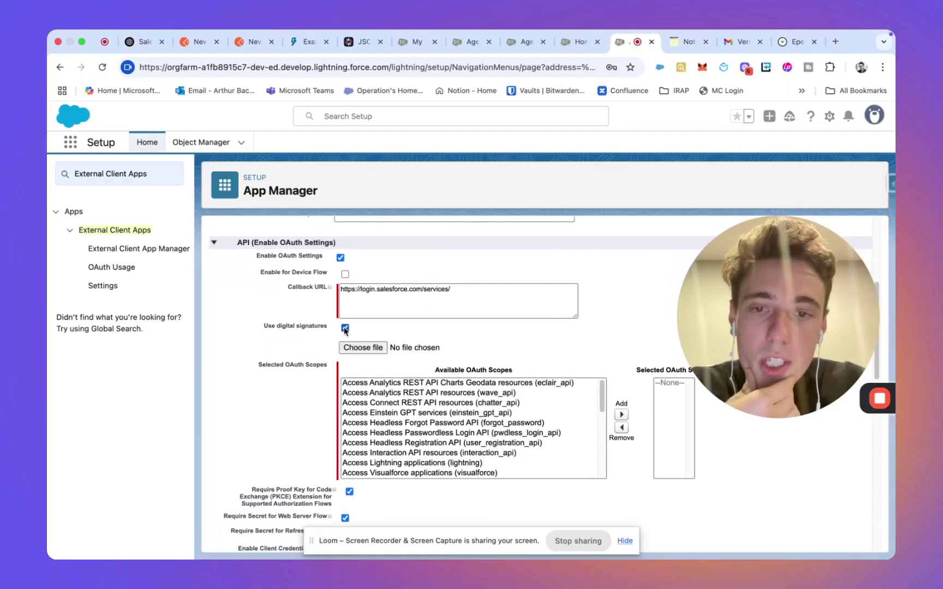
{"action": "scroll", "coordinate": [295, 424], "scroll_direction": "down", "scroll_amount": 1}
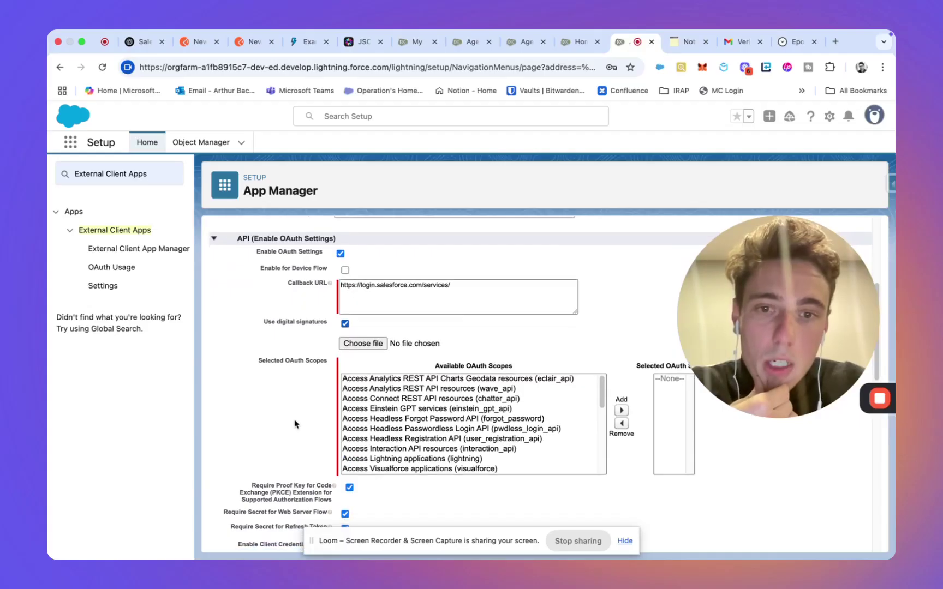
{"action": "scroll", "coordinate": [295, 424], "scroll_direction": "down", "scroll_amount": 2}
{"action": "scroll", "coordinate": [295, 424], "scroll_direction": "up", "scroll_amount": 2}
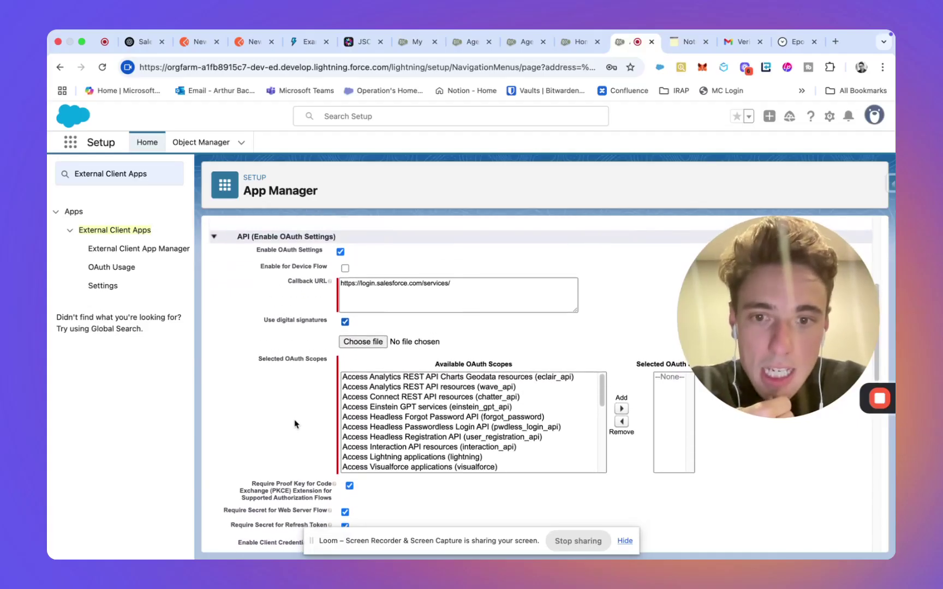
Step: Add the Access chatbot services and Salesforce API Platform OAuth scopes
{"action": "scroll", "coordinate": [419, 427], "scroll_direction": "down", "scroll_amount": 8}
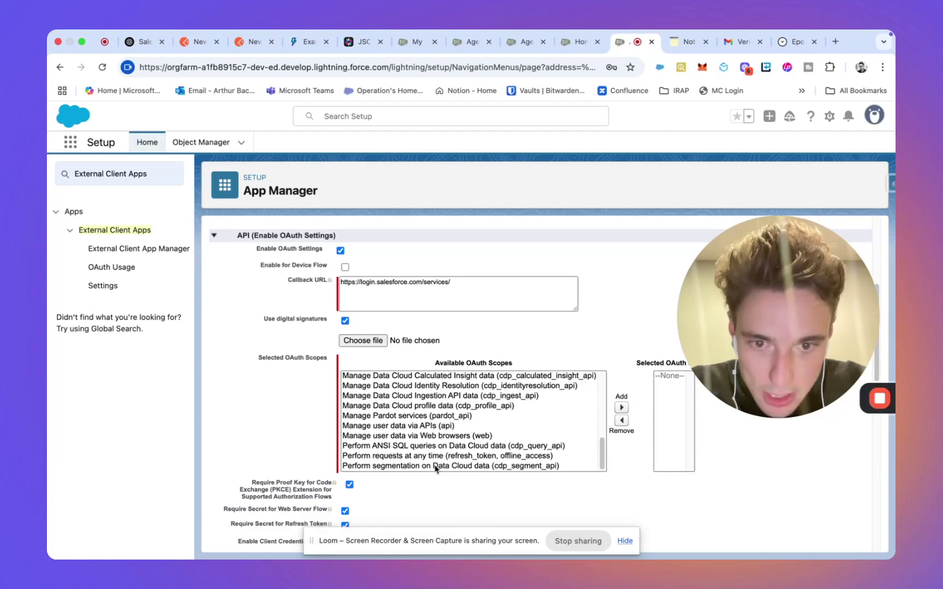
{"action": "scroll", "coordinate": [436, 459], "scroll_direction": "up", "scroll_amount": 3}
{"action": "left_click", "coordinate": [439, 454]}
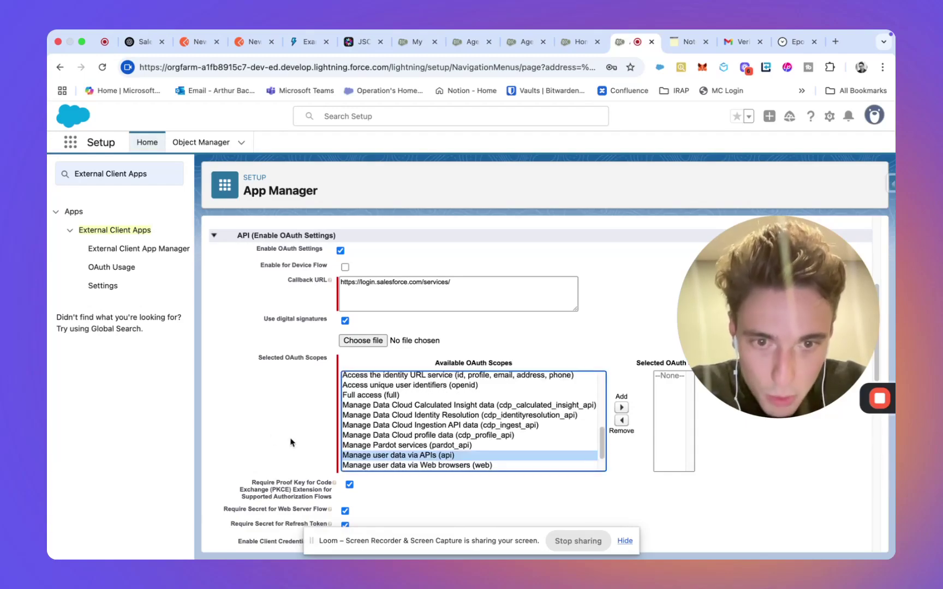
{"action": "key", "text": "super+f"}
{"action": "type", "text": "chatb"}
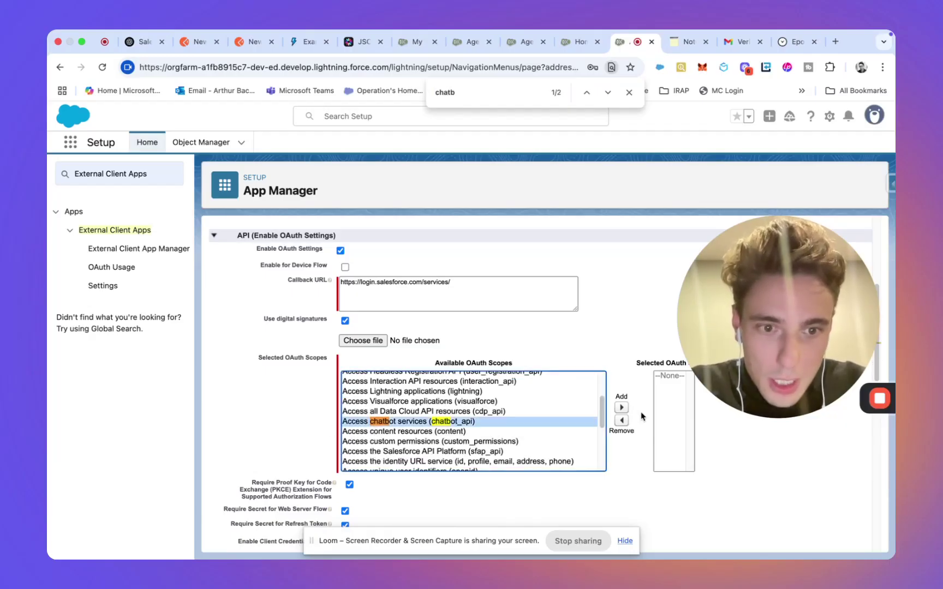
{"action": "left_click", "coordinate": [620, 407]}
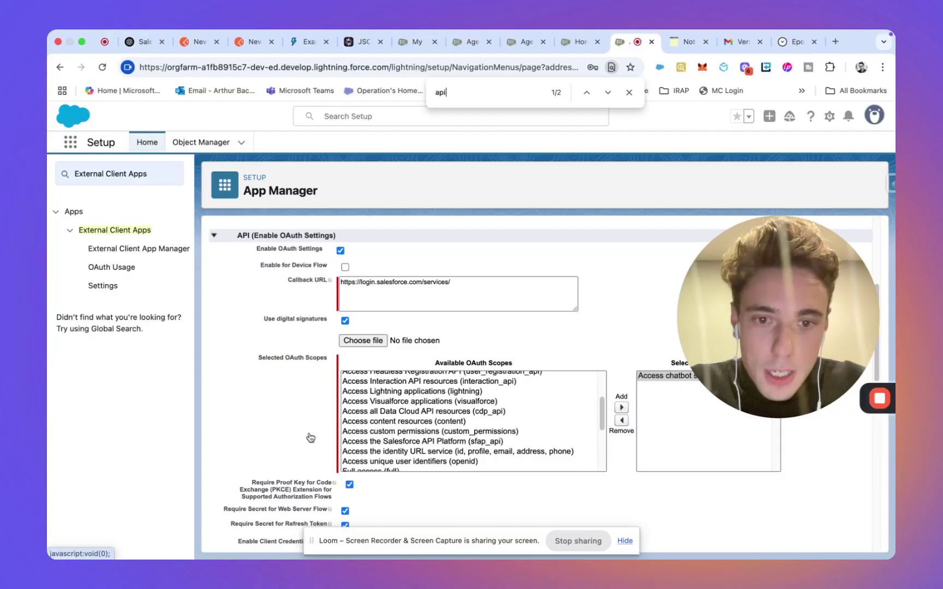
{"action": "type", "text": "Sal"}
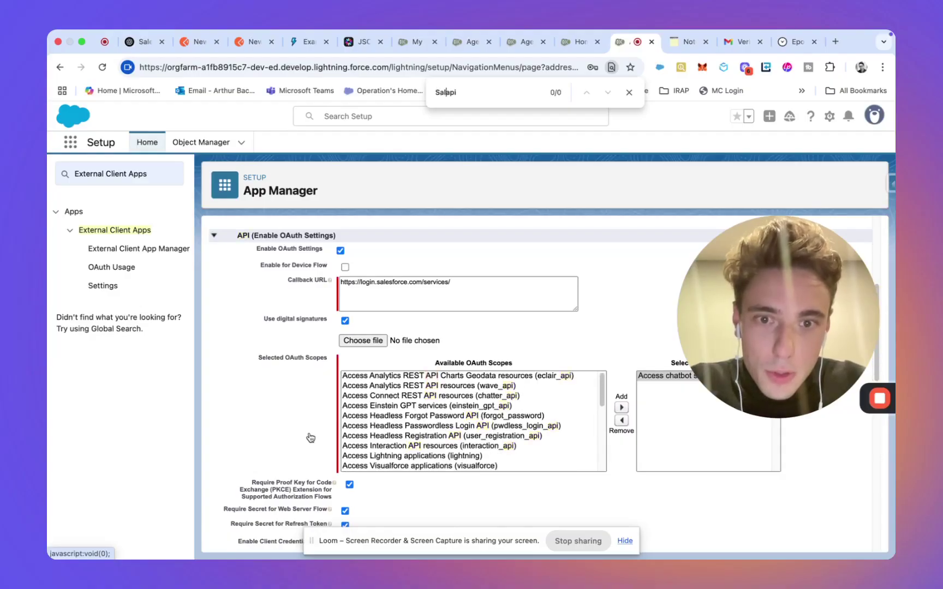
{"action": "type", "text": "esforce"}
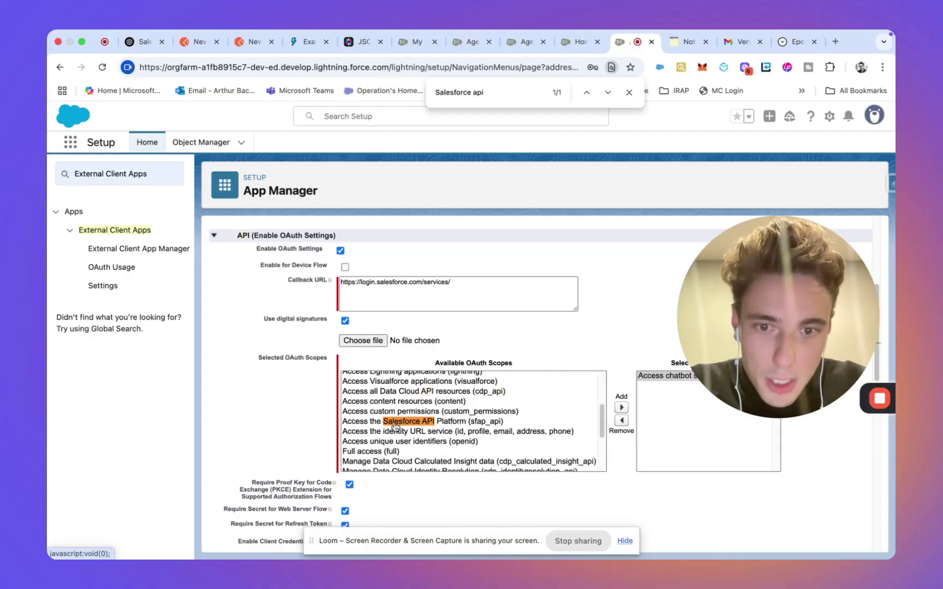
{"action": "double_click", "coordinate": [395, 422]}
Step: Add the refresh_token, offline_access and Full access OAuth scopes
{"action": "scroll", "coordinate": [437, 423], "scroll_direction": "up", "scroll_amount": 5}
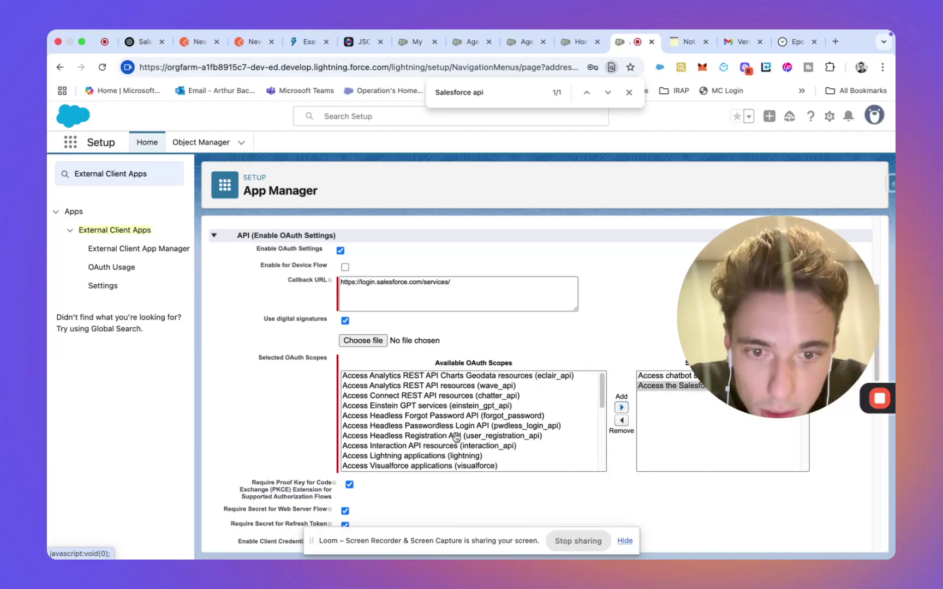
{"action": "scroll", "coordinate": [455, 436], "scroll_direction": "down", "scroll_amount": 3}
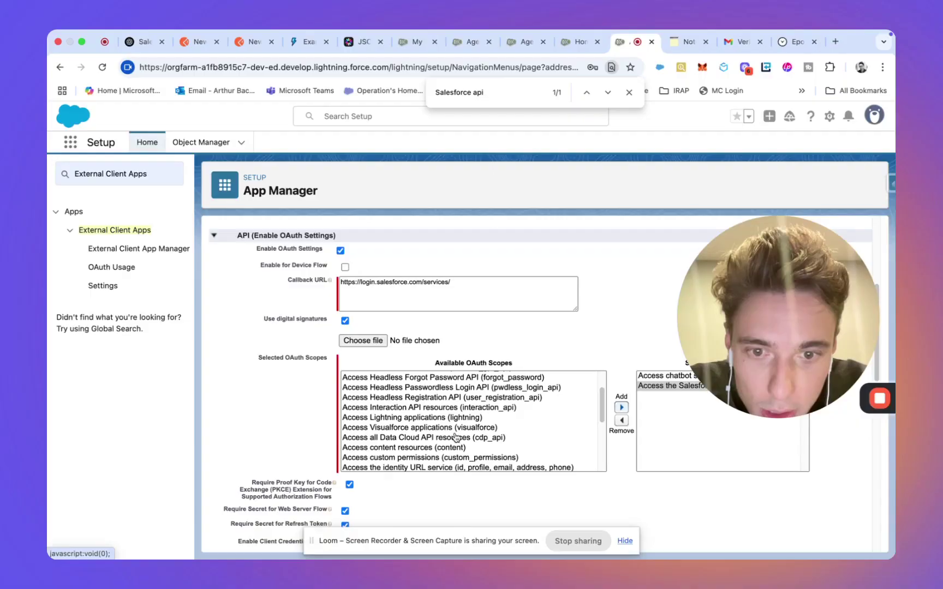
{"action": "scroll", "coordinate": [456, 436], "scroll_direction": "down", "scroll_amount": 2}
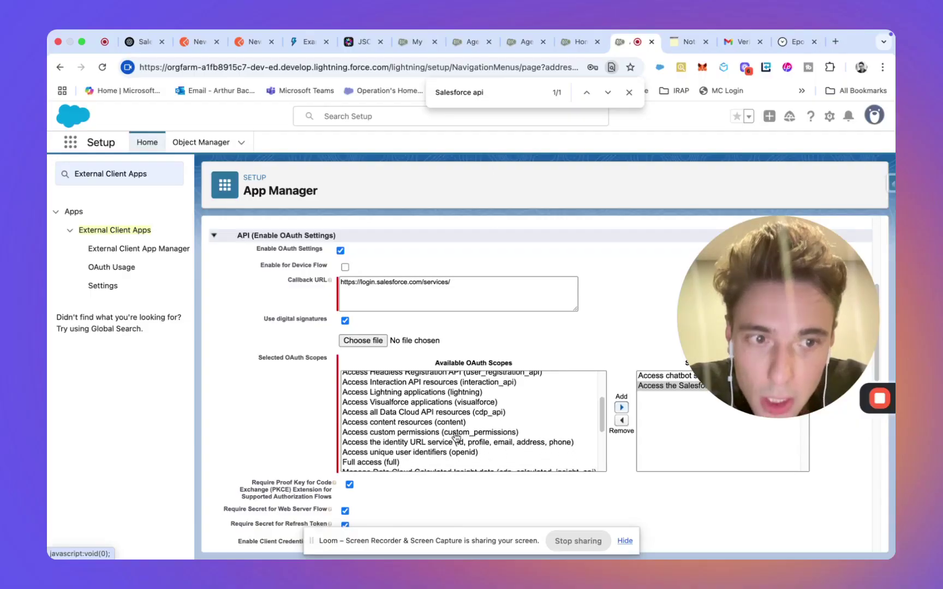
{"action": "scroll", "coordinate": [455, 436], "scroll_direction": "down", "scroll_amount": 2}
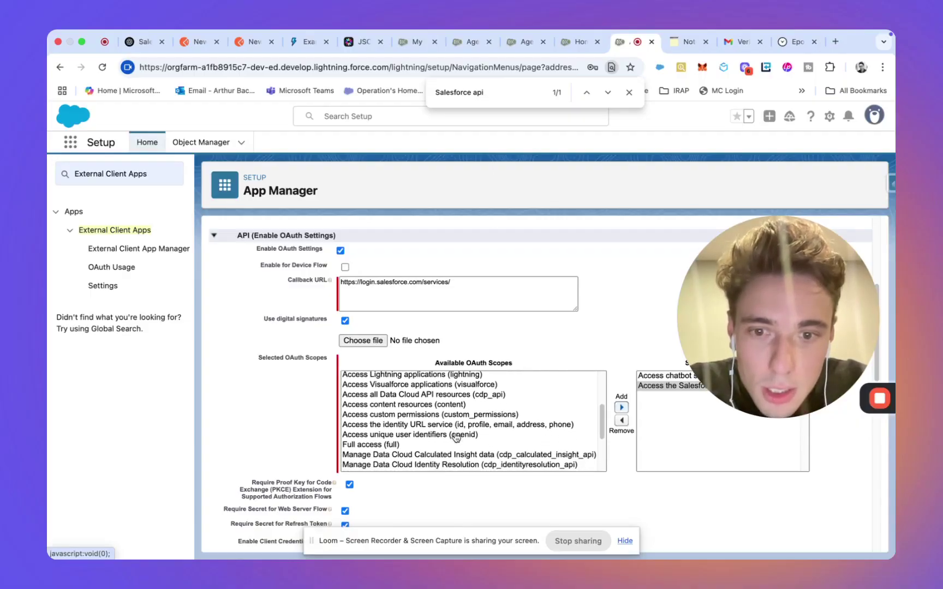
{"action": "scroll", "coordinate": [455, 437], "scroll_direction": "down", "scroll_amount": 3}
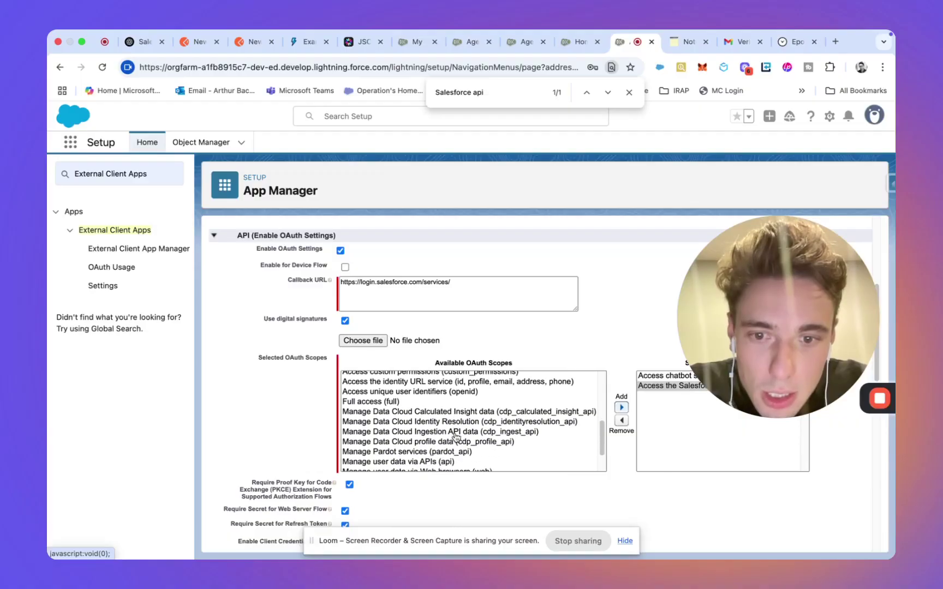
{"action": "scroll", "coordinate": [455, 436], "scroll_direction": "down", "scroll_amount": 2}
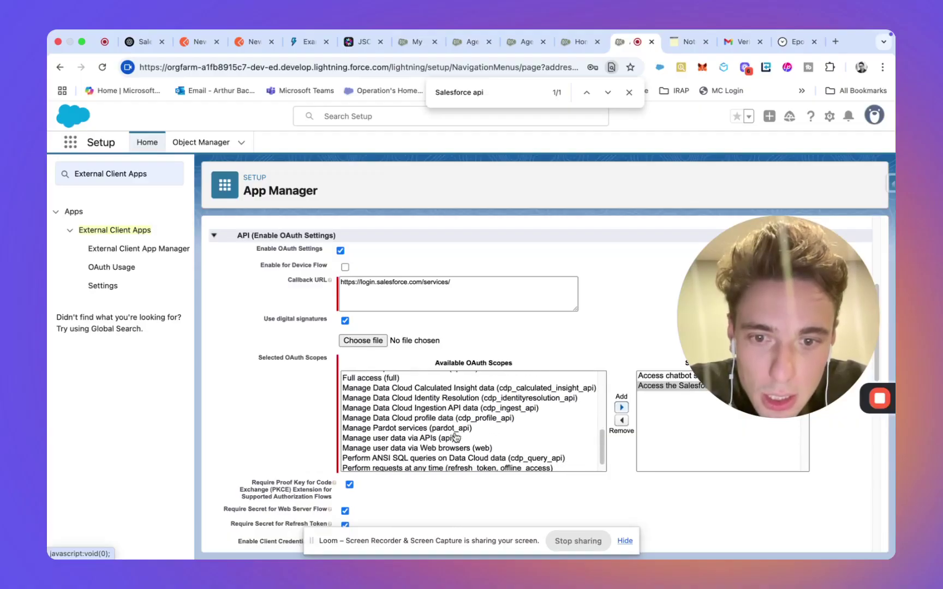
{"action": "scroll", "coordinate": [456, 437], "scroll_direction": "down", "scroll_amount": 1}
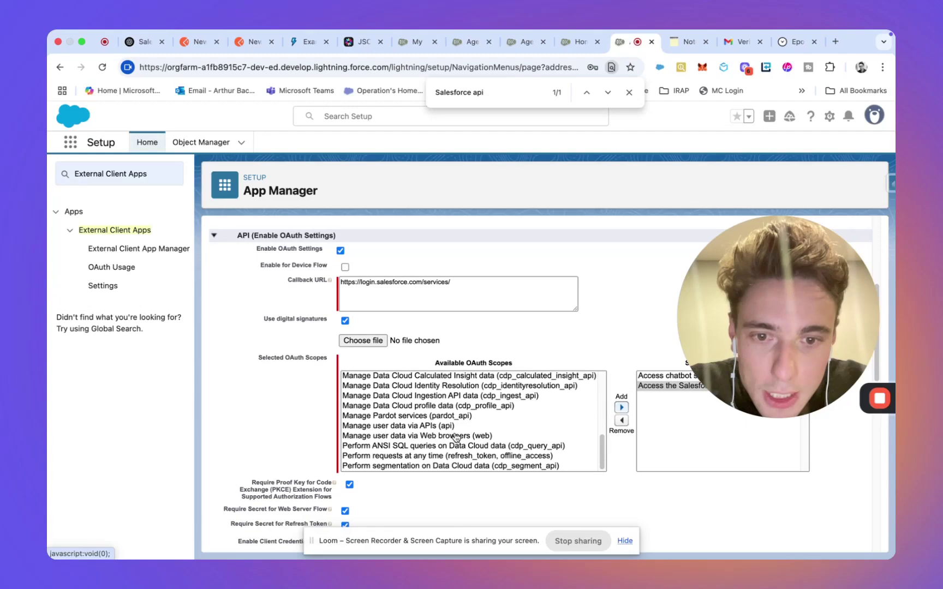
{"action": "left_click", "coordinate": [457, 457]}
{"action": "left_click", "coordinate": [621, 407]}
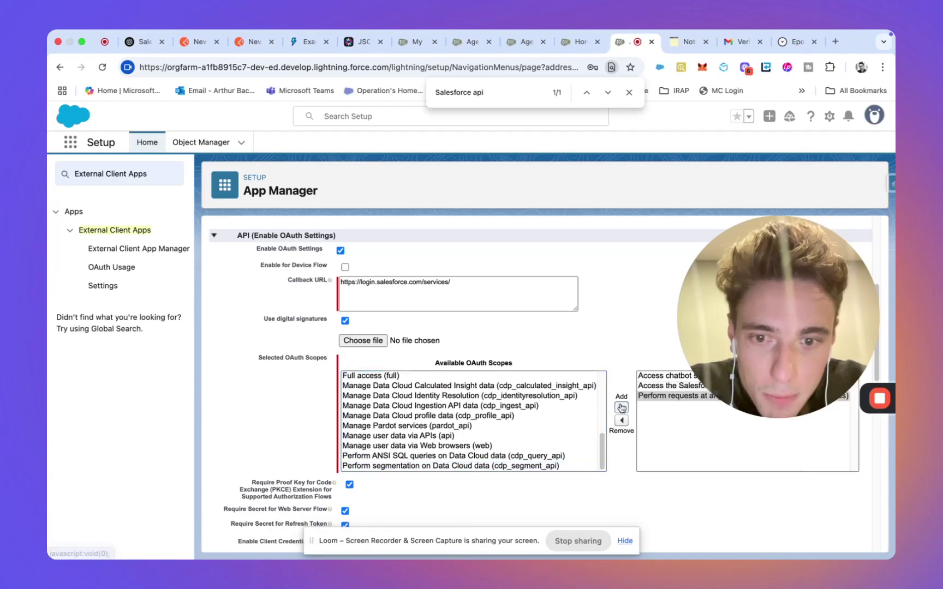
{"action": "scroll", "coordinate": [512, 435], "scroll_direction": "down", "scroll_amount": 2}
{"action": "scroll", "coordinate": [502, 403], "scroll_direction": "up", "scroll_amount": 2}
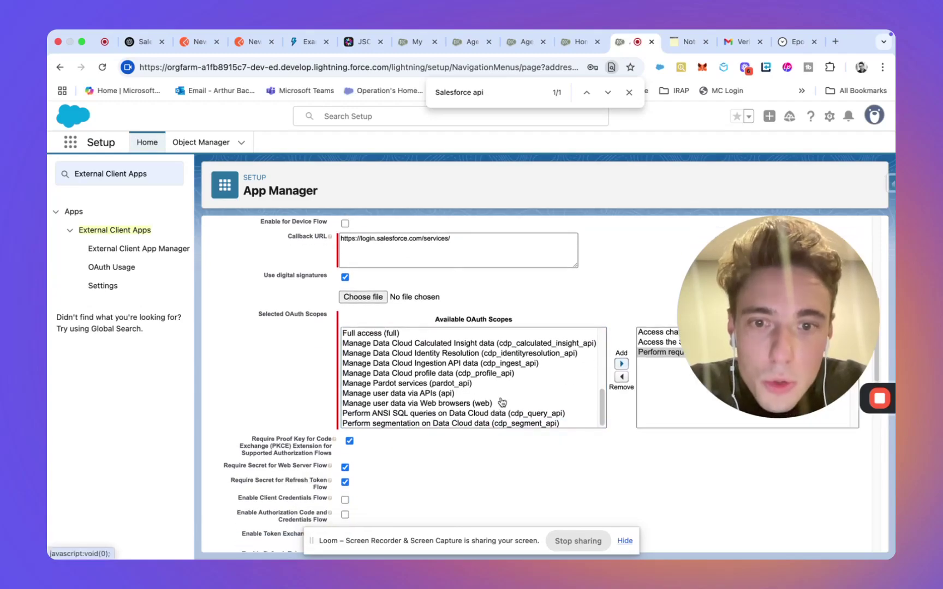
{"action": "scroll", "coordinate": [502, 402], "scroll_direction": "up", "scroll_amount": 1}
{"action": "left_click", "coordinate": [458, 356]}
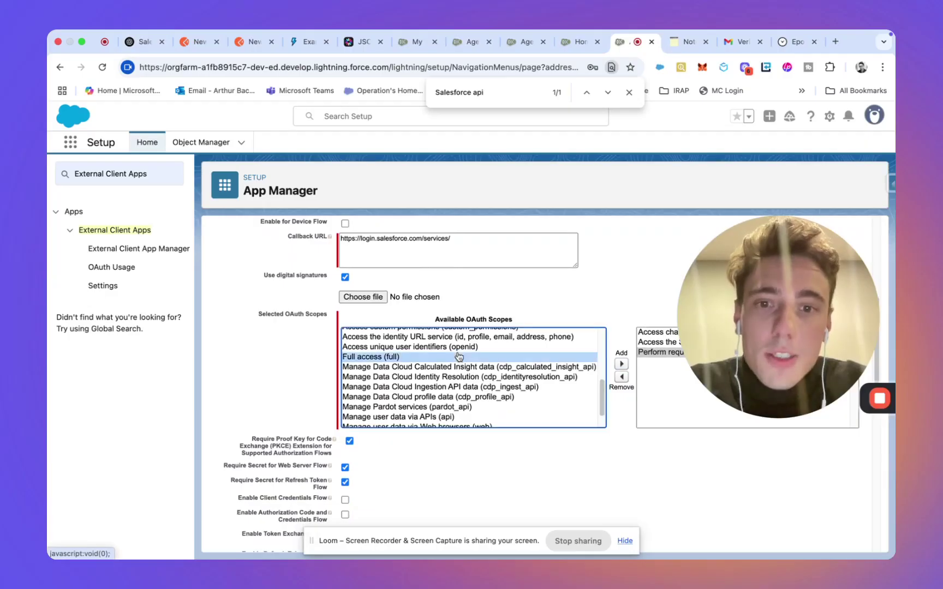
{"action": "left_click", "coordinate": [621, 364]}
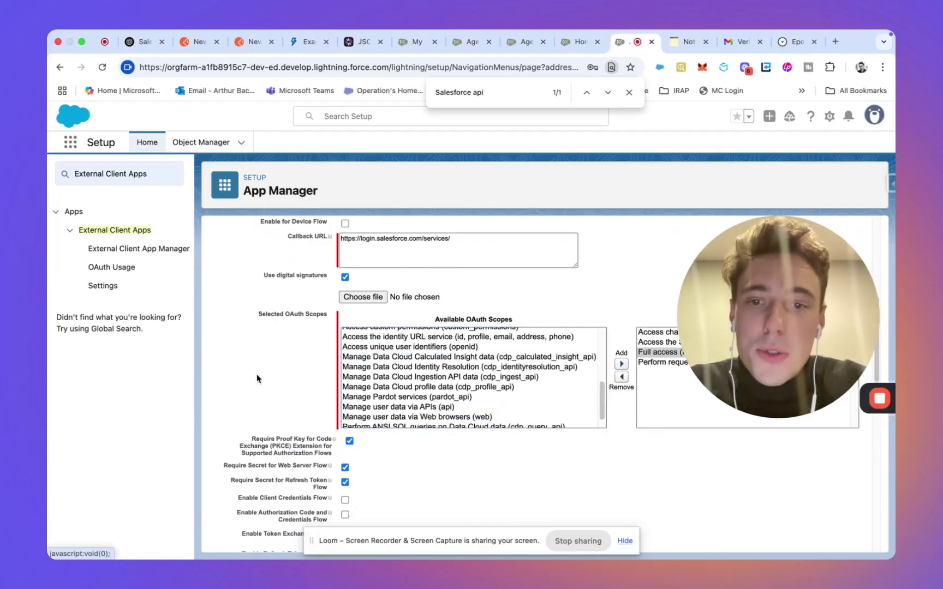
{"action": "scroll", "coordinate": [256, 378], "scroll_direction": "down", "scroll_amount": 4}
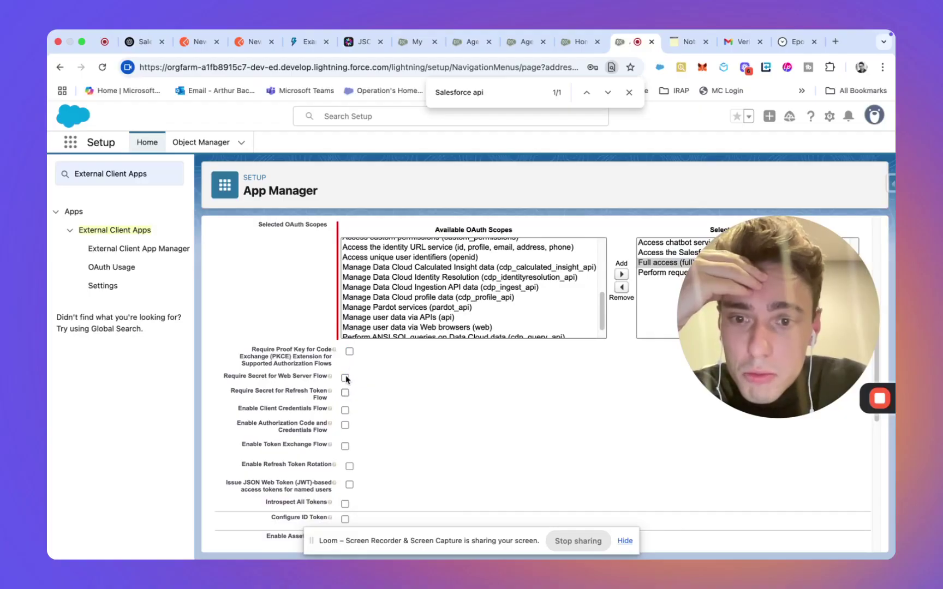
Step: Scroll through the form's PKCE, secret-requirement and JWT-based access token options
{"action": "scroll", "coordinate": [382, 456], "scroll_direction": "down", "scroll_amount": 1}
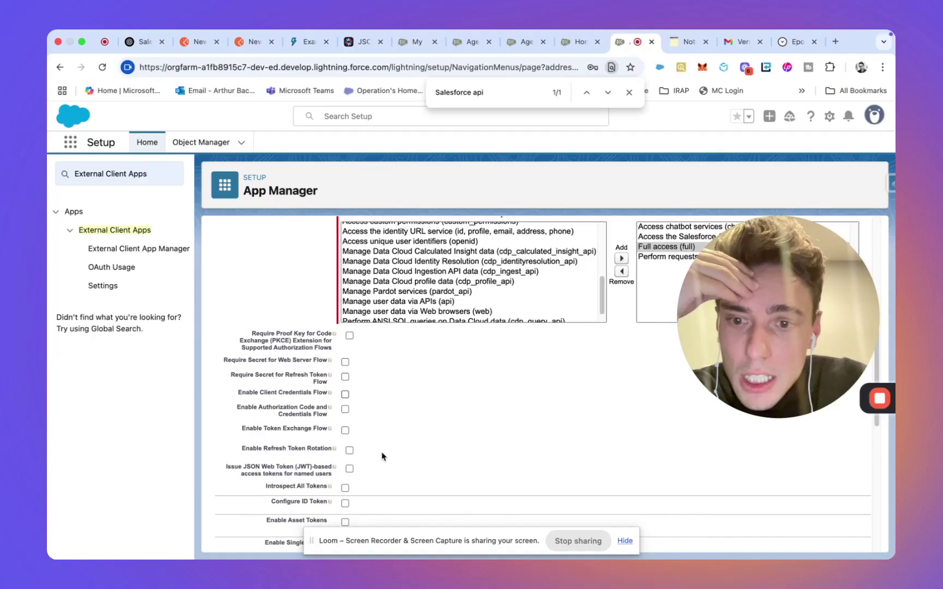
{"action": "scroll", "coordinate": [382, 456], "scroll_direction": "down", "scroll_amount": 1}
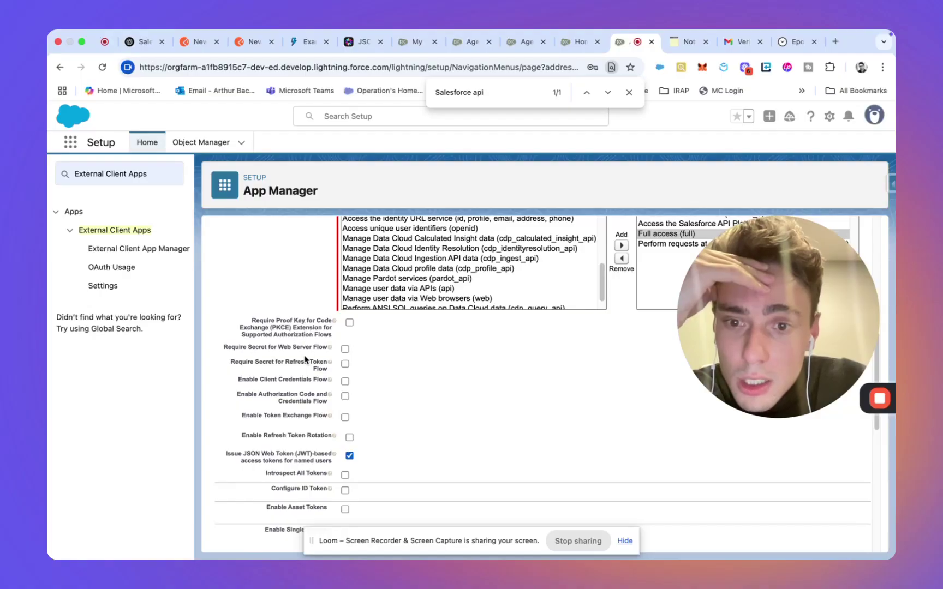
{"action": "scroll", "coordinate": [309, 431], "scroll_direction": "down", "scroll_amount": 3}
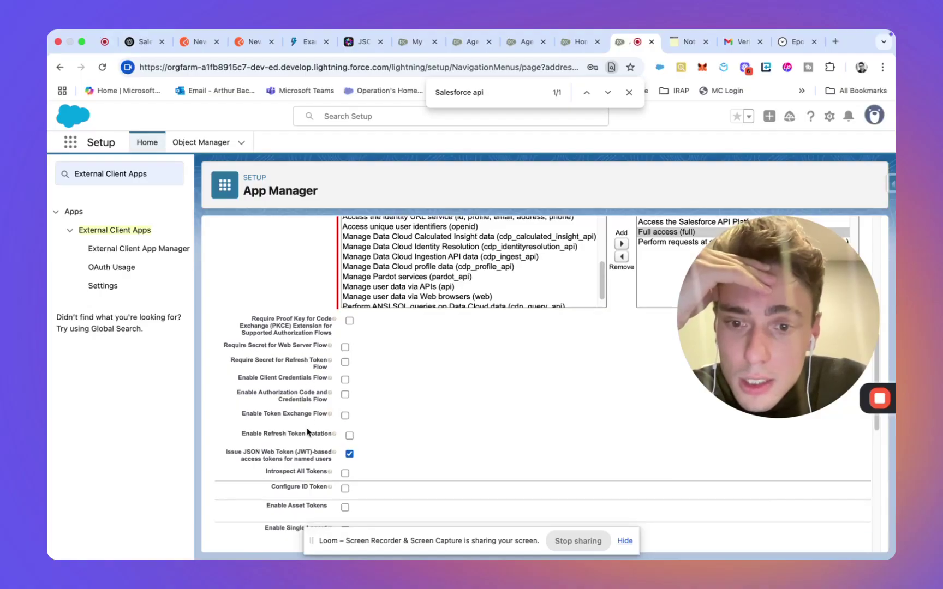
{"action": "scroll", "coordinate": [308, 432], "scroll_direction": "down", "scroll_amount": 10}
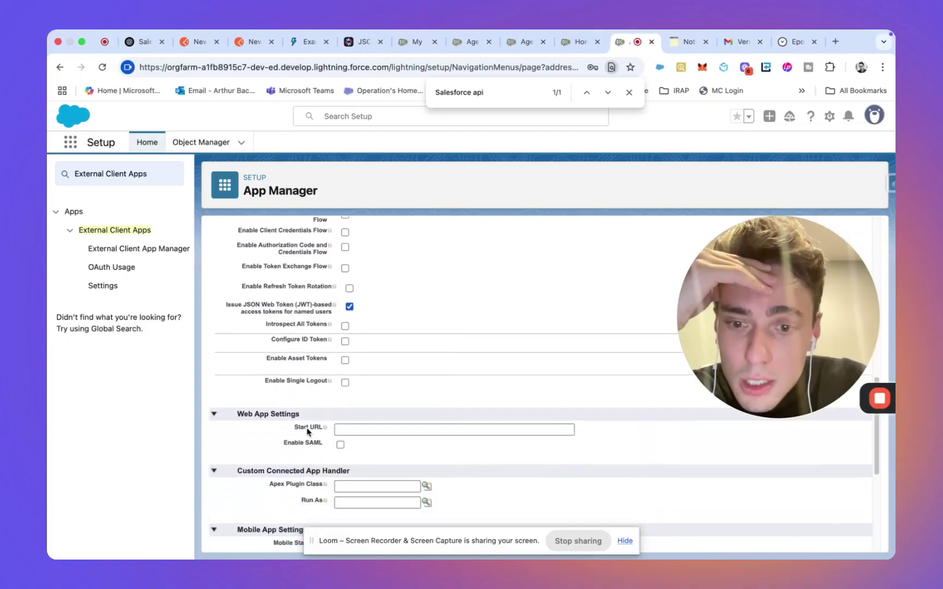
Step: Check the Use digital signatures option, then switch to the Agentforce Service Agent details tab
{"action": "scroll", "coordinate": [307, 432], "scroll_direction": "up", "scroll_amount": 12}
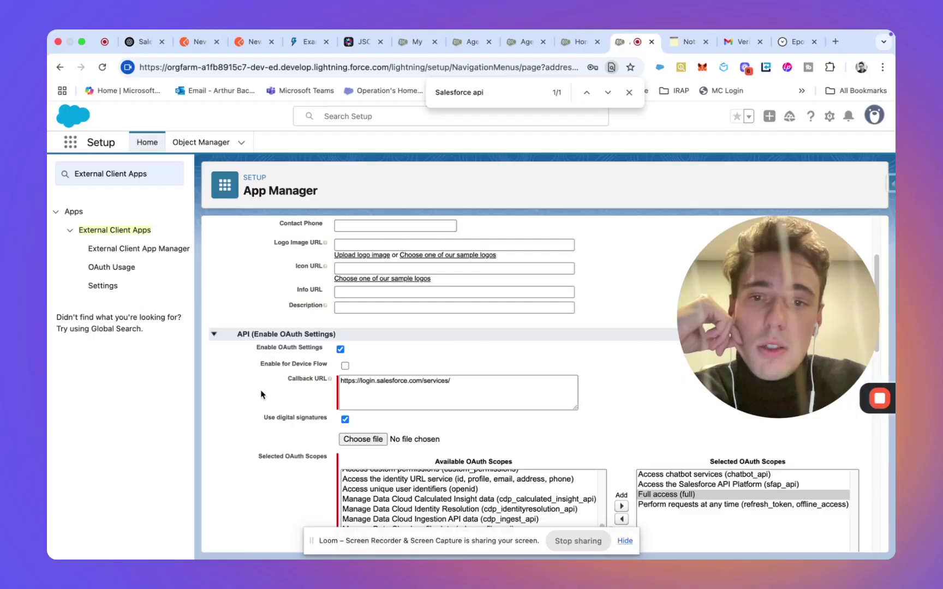
{"action": "scroll", "coordinate": [261, 394], "scroll_direction": "up", "scroll_amount": 3}
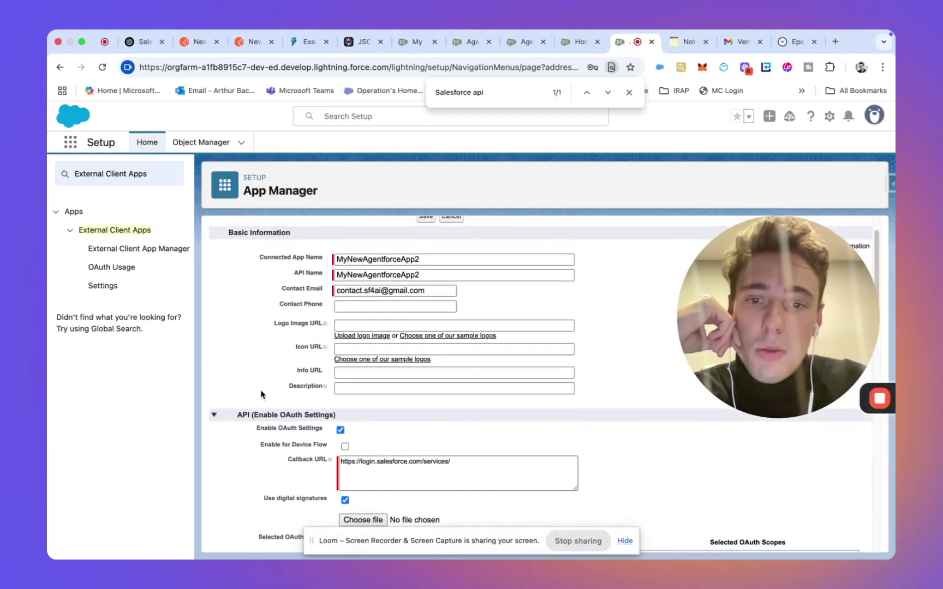
{"action": "scroll", "coordinate": [261, 393], "scroll_direction": "down", "scroll_amount": 3}
{"action": "left_click_drag", "start_coordinate": [263, 410], "coordinate": [334, 409]}
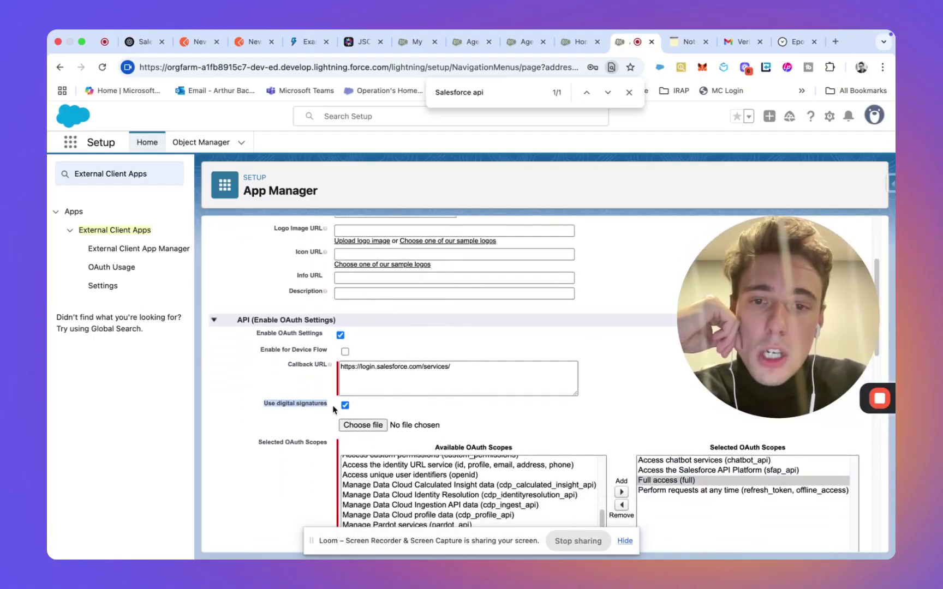
{"action": "left_click", "coordinate": [579, 43]}
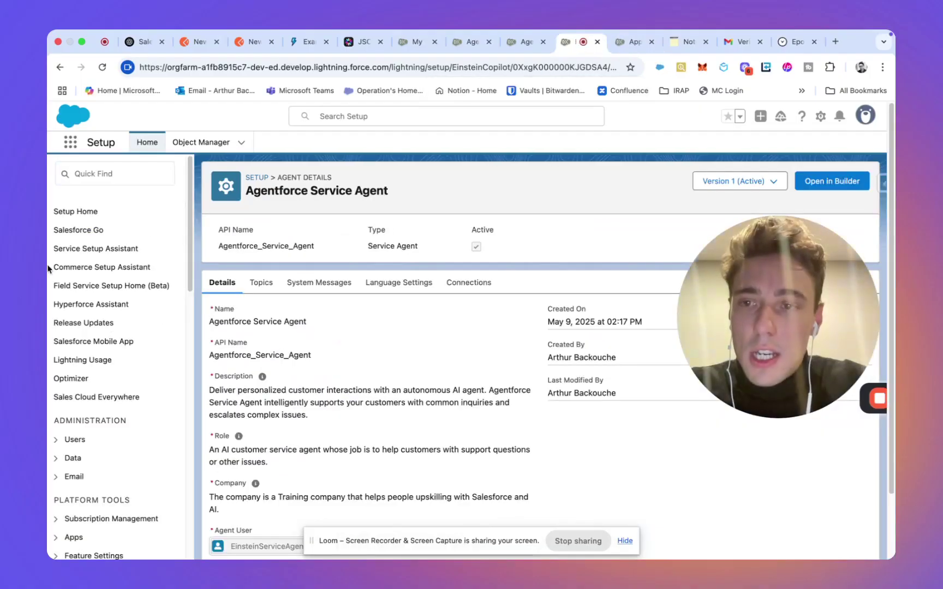
Step: Try Quick Find searches for digital, jwt and off, clear it, and open a new tab
{"action": "left_click", "coordinate": [109, 173]}
{"action": "type", "text": "di"}
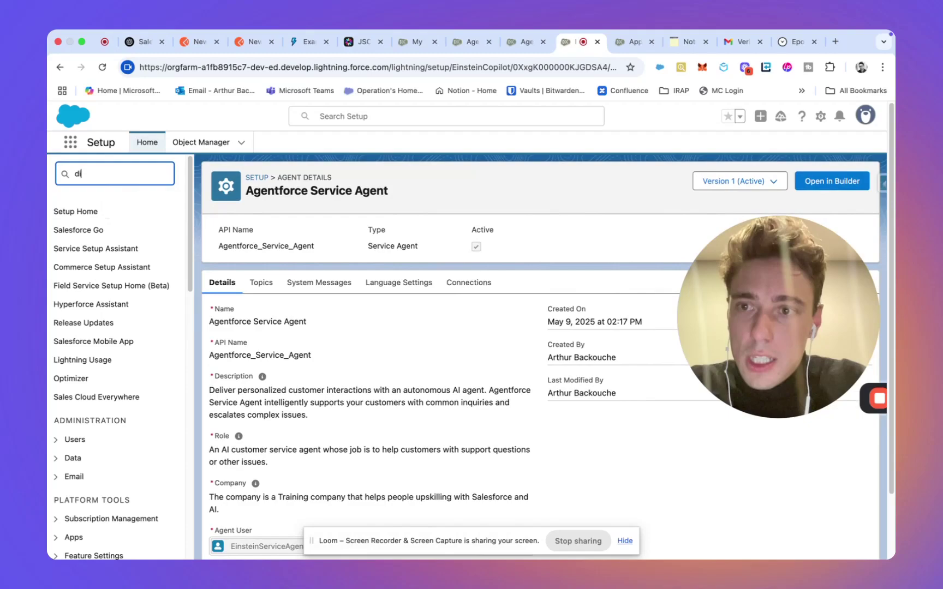
{"action": "type", "text": "gital"}
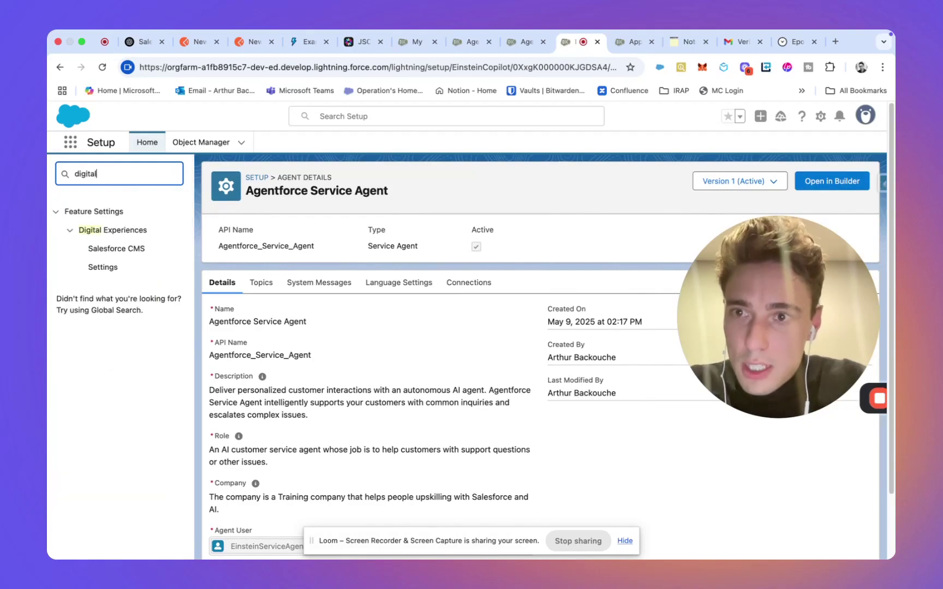
{"action": "key", "text": "BackSpace"}
{"action": "key", "text": "BackSpace"}
{"action": "type", "text": "jz"}
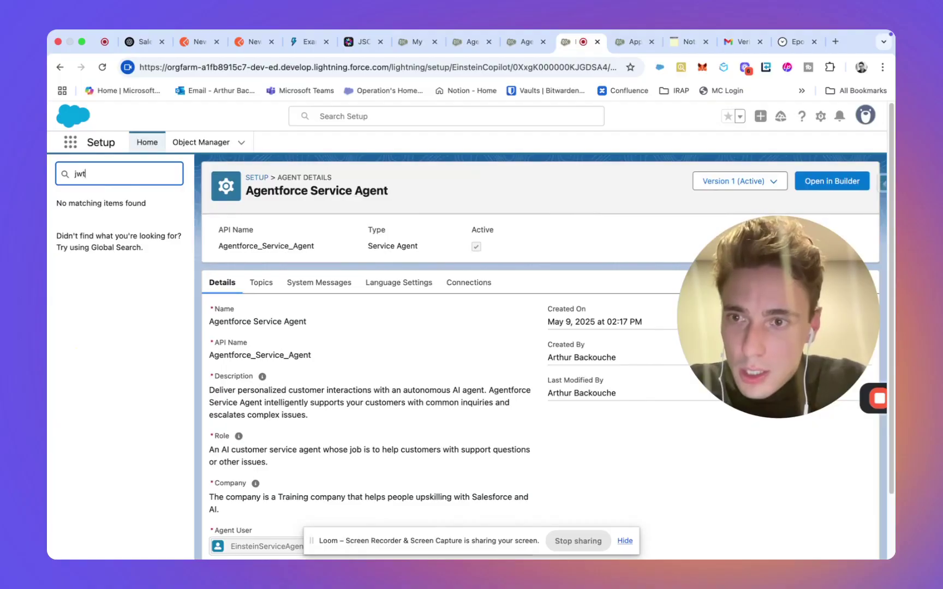
{"action": "key", "text": "BackSpace"}
{"action": "key", "text": "BackSpace"}
{"action": "key", "text": "BackSpace"}
{"action": "type", "text": "off"}
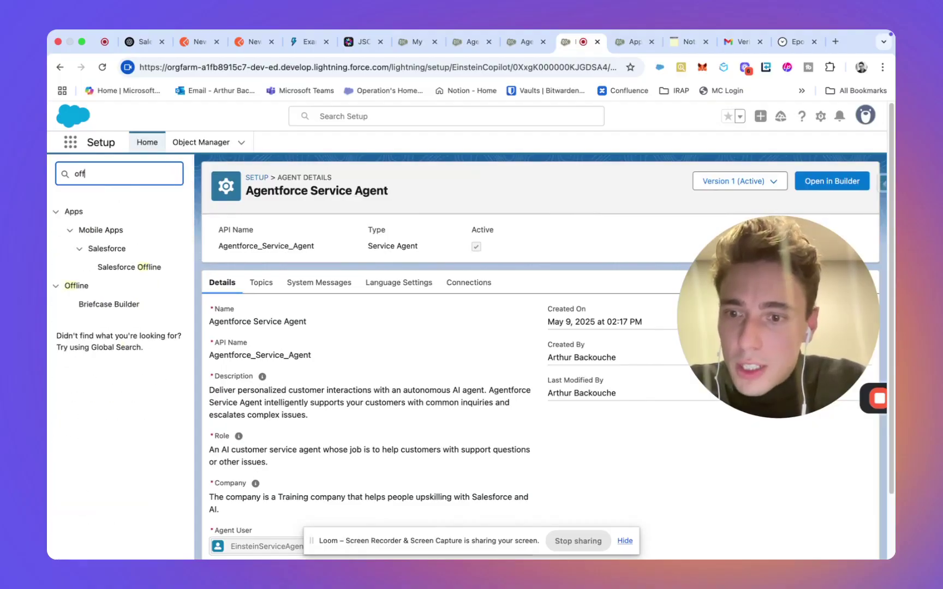
{"action": "key", "text": "BackSpace"}
{"action": "key", "text": "BackSpace"}
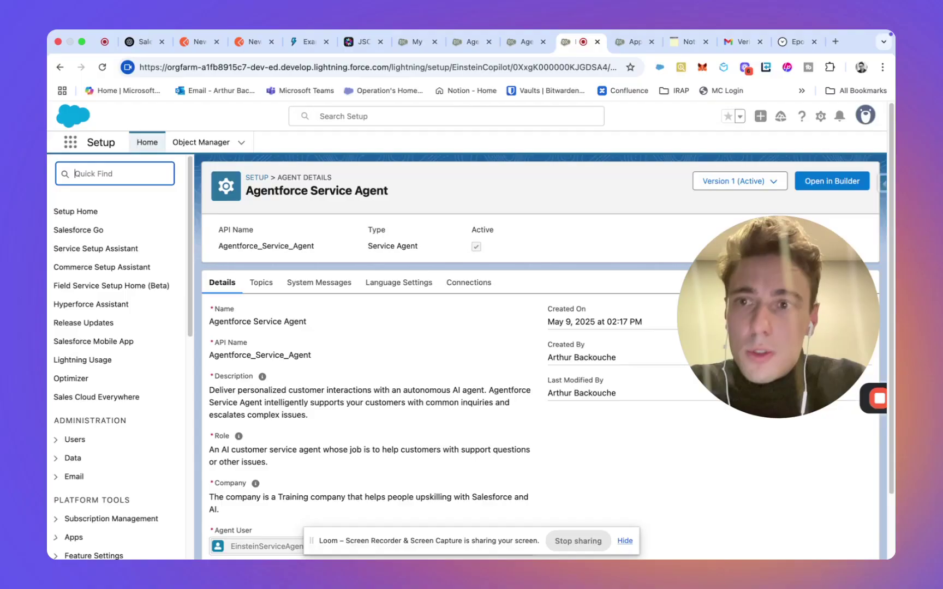
{"action": "left_click", "coordinate": [832, 41]}
Step: Search 'generate jwt with salesforce' and read the Generate a JSON Web Token (JWT) article
{"action": "type", "text": "gene"}
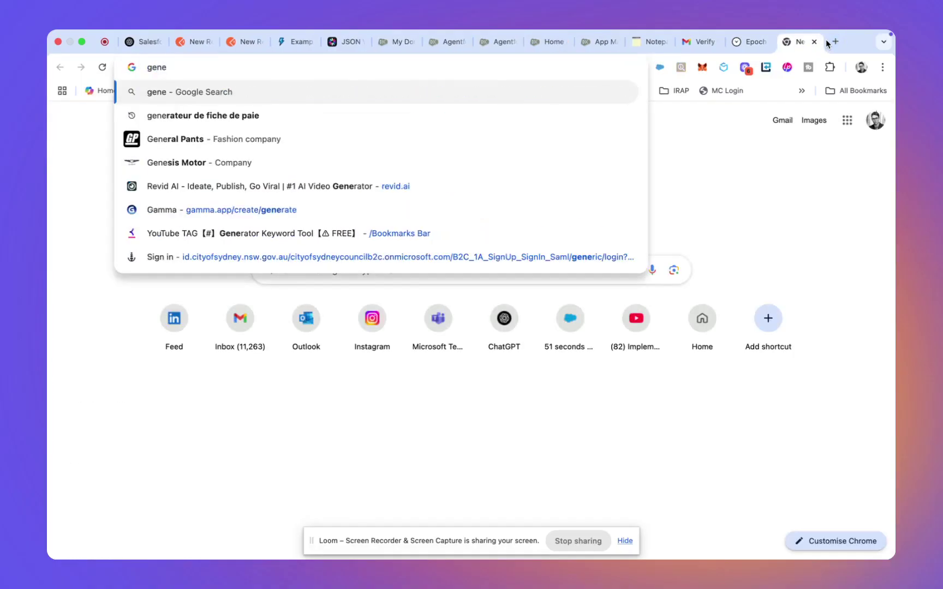
{"action": "type", "text": "rate jwt w"}
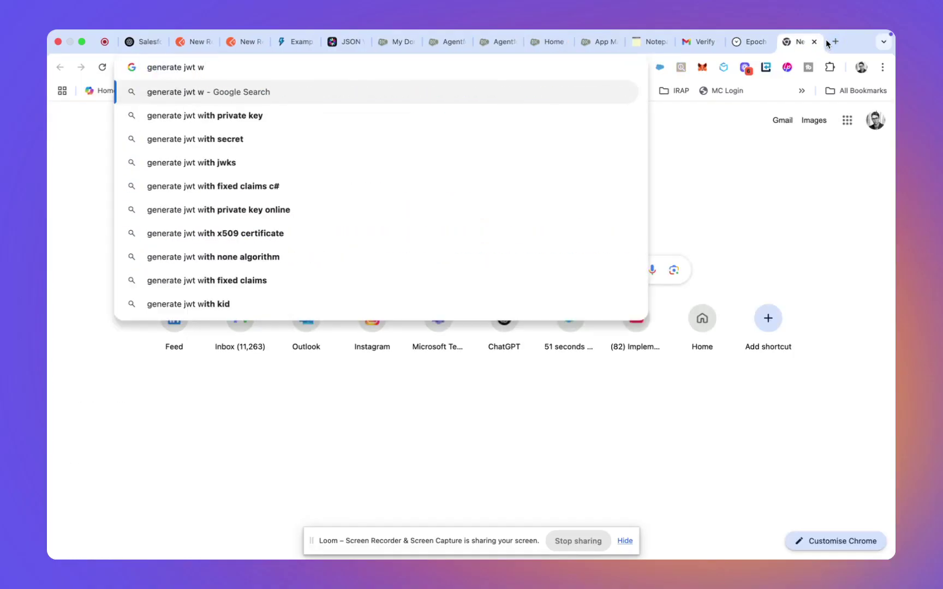
{"action": "type", "text": "ith salesforce"}
{"action": "key", "text": "Return"}
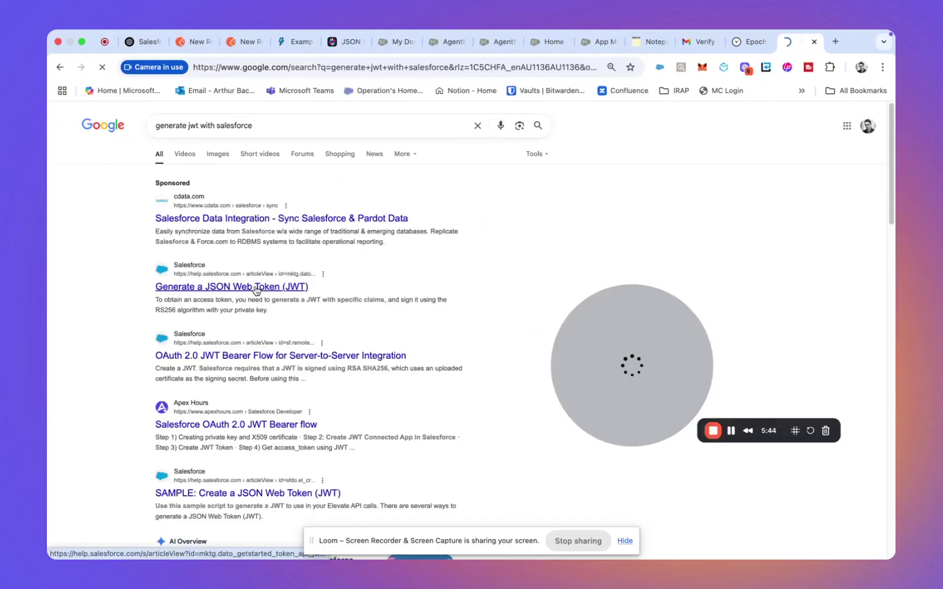
{"action": "left_click", "coordinate": [223, 289]}
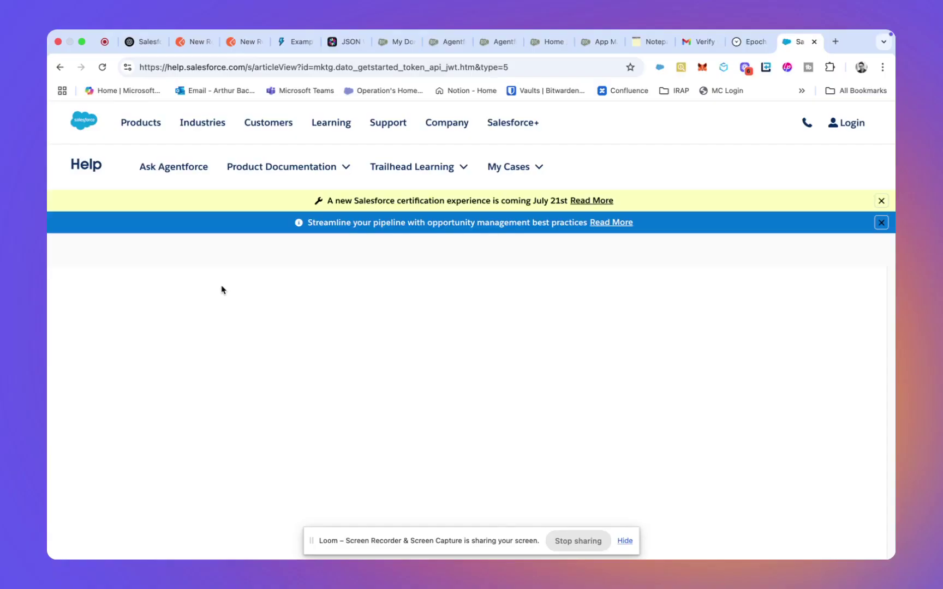
{"action": "scroll", "coordinate": [364, 431], "scroll_direction": "down", "scroll_amount": 5}
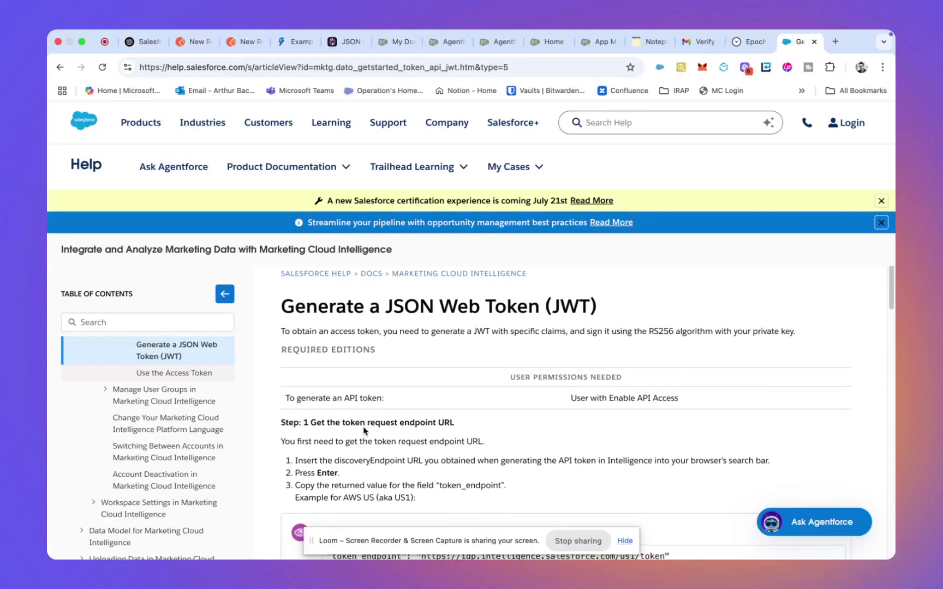
{"action": "scroll", "coordinate": [364, 431], "scroll_direction": "down", "scroll_amount": 10}
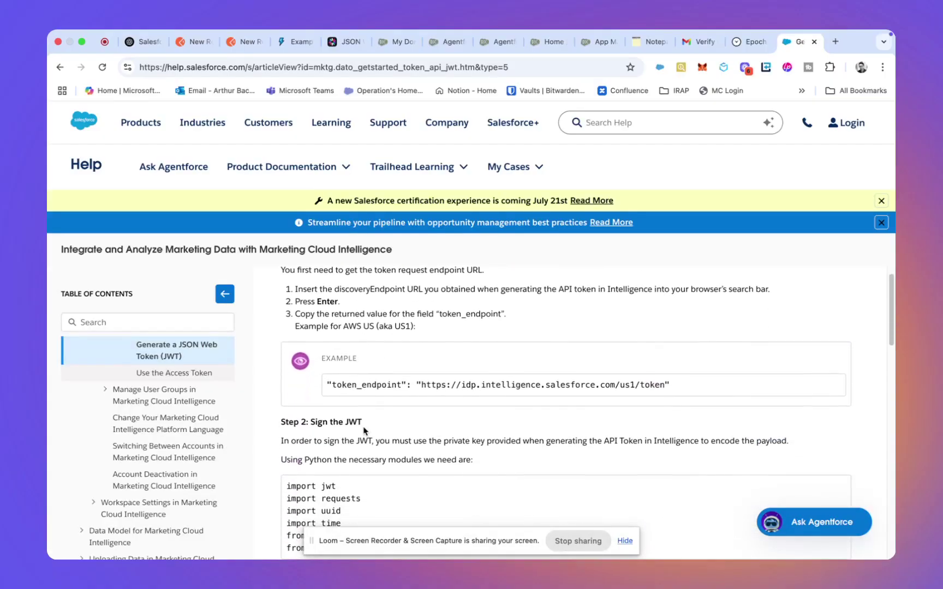
{"action": "scroll", "coordinate": [364, 431], "scroll_direction": "down", "scroll_amount": 15}
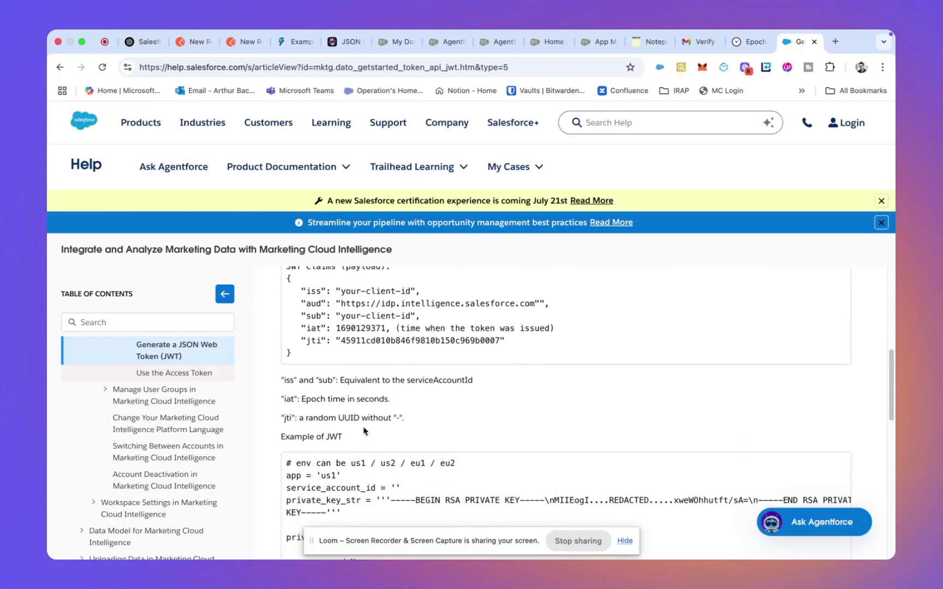
{"action": "scroll", "coordinate": [364, 431], "scroll_direction": "down", "scroll_amount": 8}
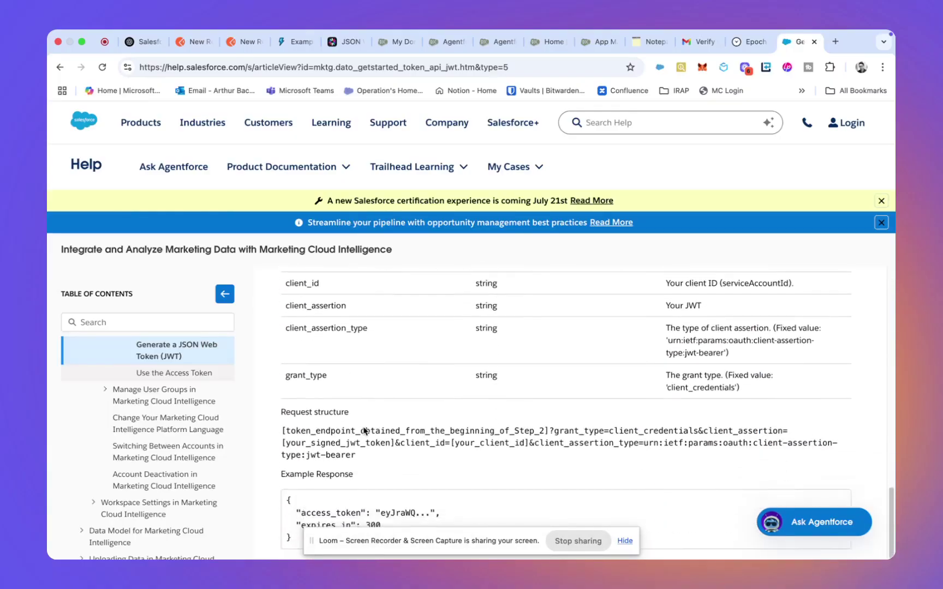
Step: Refine the search with 'from set-up', read the OAuth 2.0 JWT Bearer Flow article, and return to App Manager
{"action": "left_click", "coordinate": [60, 67]}
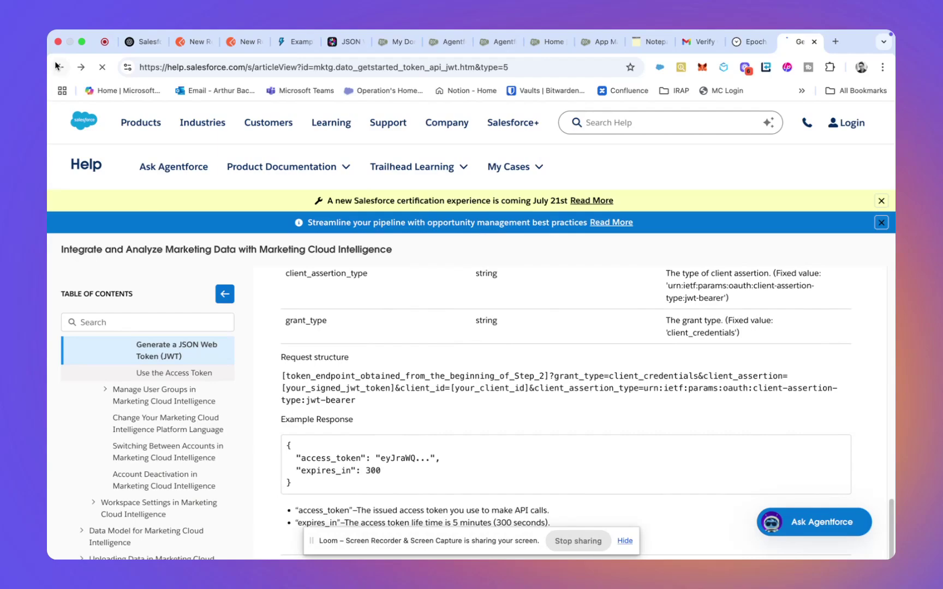
{"action": "type", "text": "from set-up"}
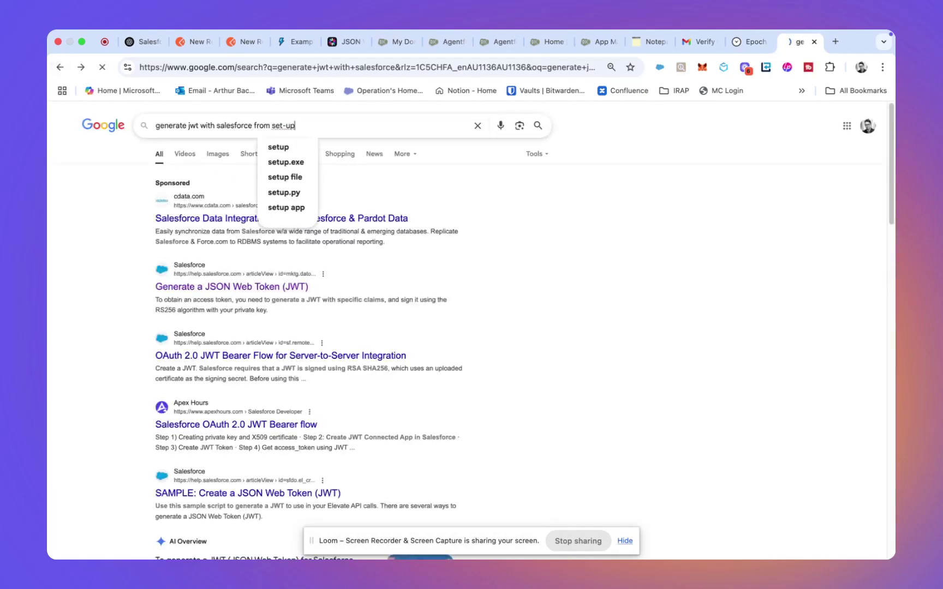
{"action": "key", "text": "Return"}
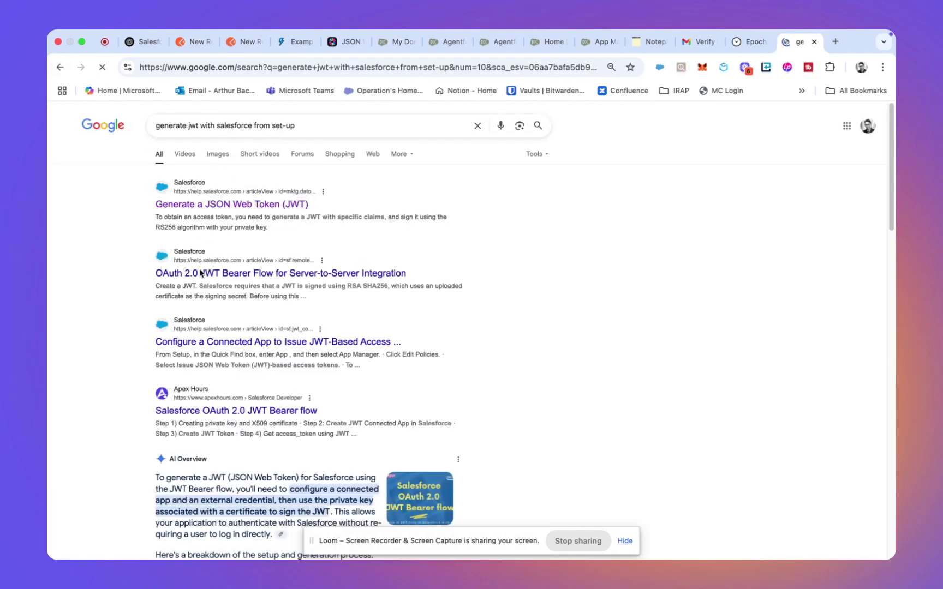
{"action": "left_click", "coordinate": [195, 274]}
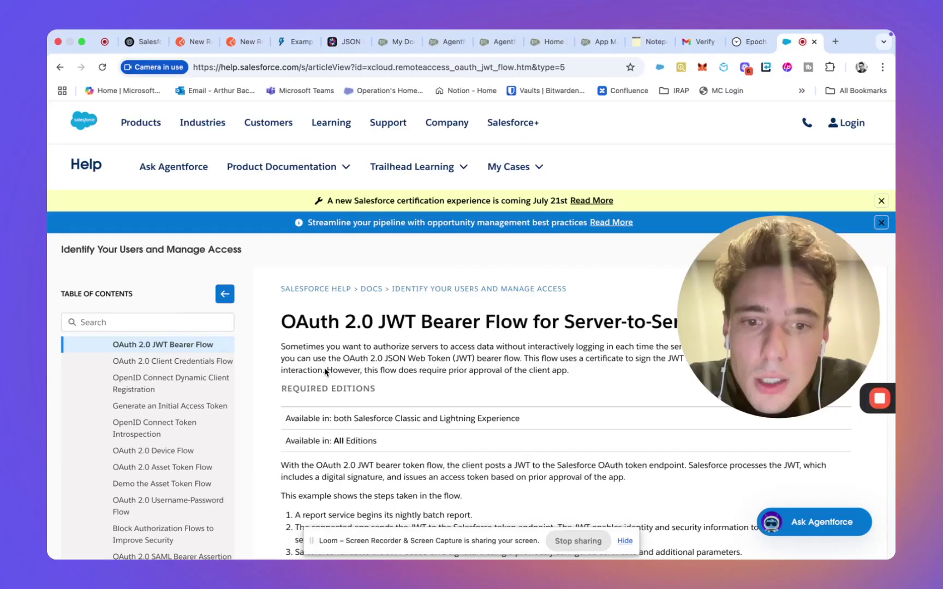
{"action": "scroll", "coordinate": [325, 371], "scroll_direction": "down", "scroll_amount": 5}
{"action": "scroll", "coordinate": [324, 368], "scroll_direction": "down", "scroll_amount": 8}
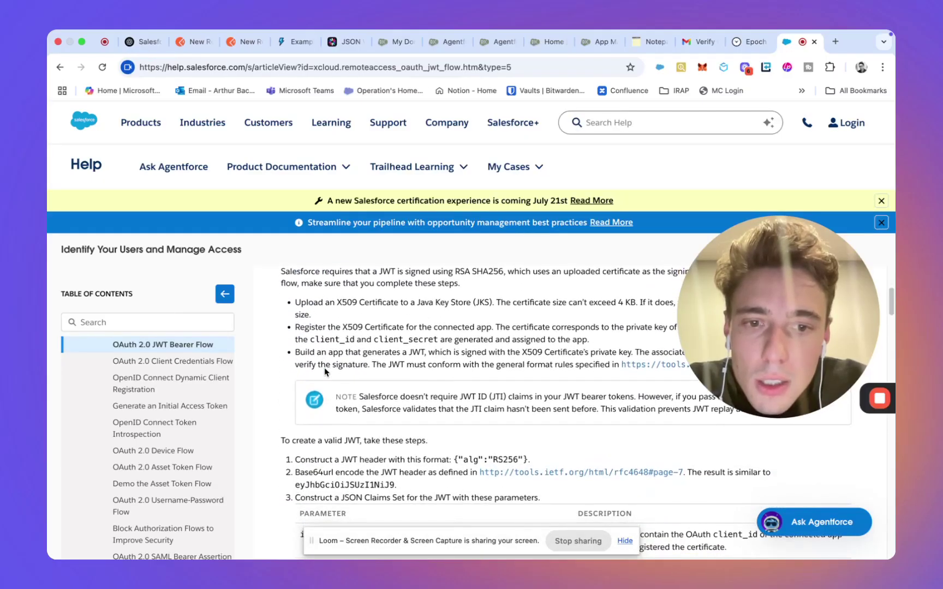
{"action": "scroll", "coordinate": [324, 367], "scroll_direction": "down", "scroll_amount": 2}
{"action": "scroll", "coordinate": [324, 368], "scroll_direction": "up", "scroll_amount": 15}
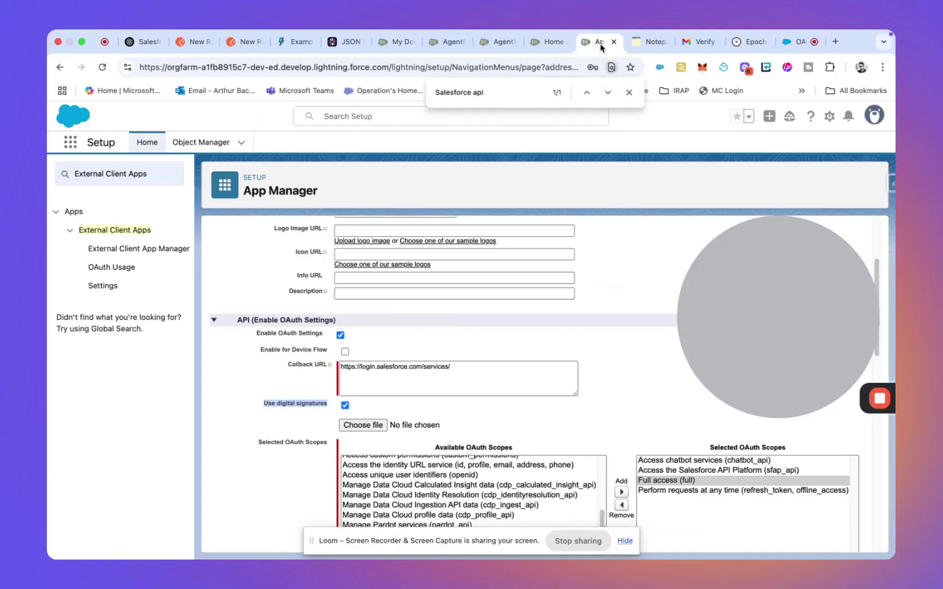
{"action": "left_click", "coordinate": [600, 41]}
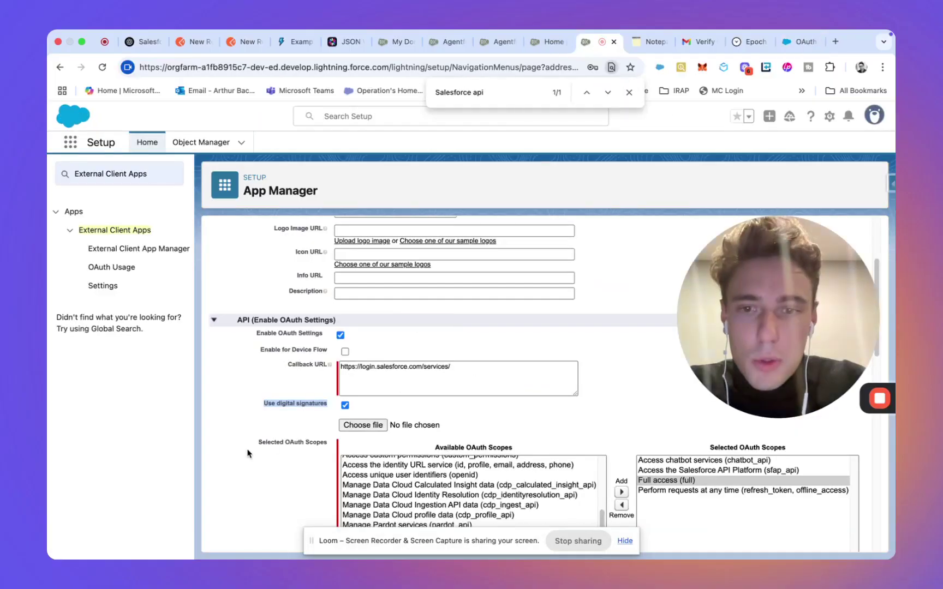
Step: Switch to the desktop and view the server.key private key in TextEdit
{"action": "scroll", "coordinate": [251, 471], "scroll_direction": "down", "scroll_amount": 2}
{"action": "key", "text": "ctrl+Left"}
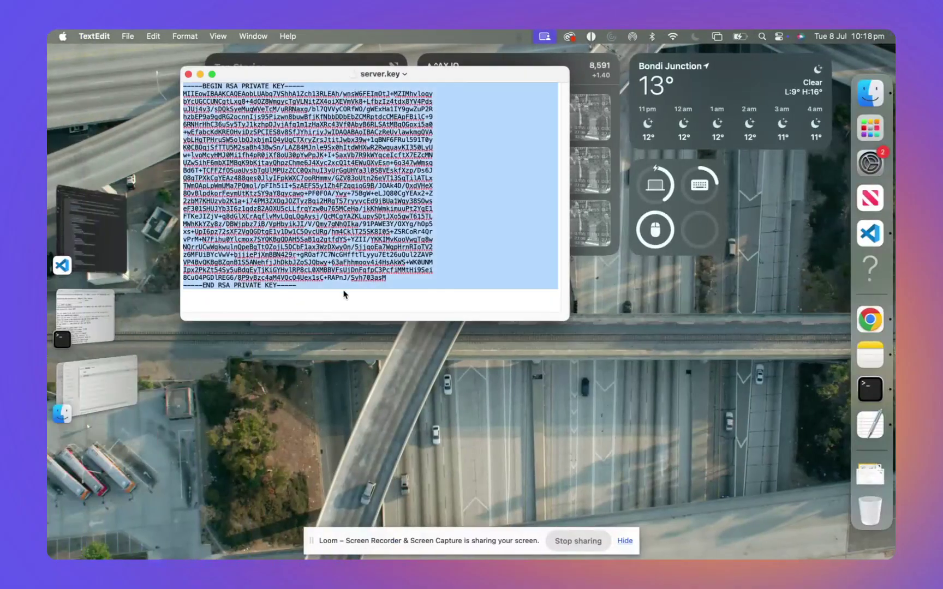
{"action": "left_click", "coordinate": [355, 271]}
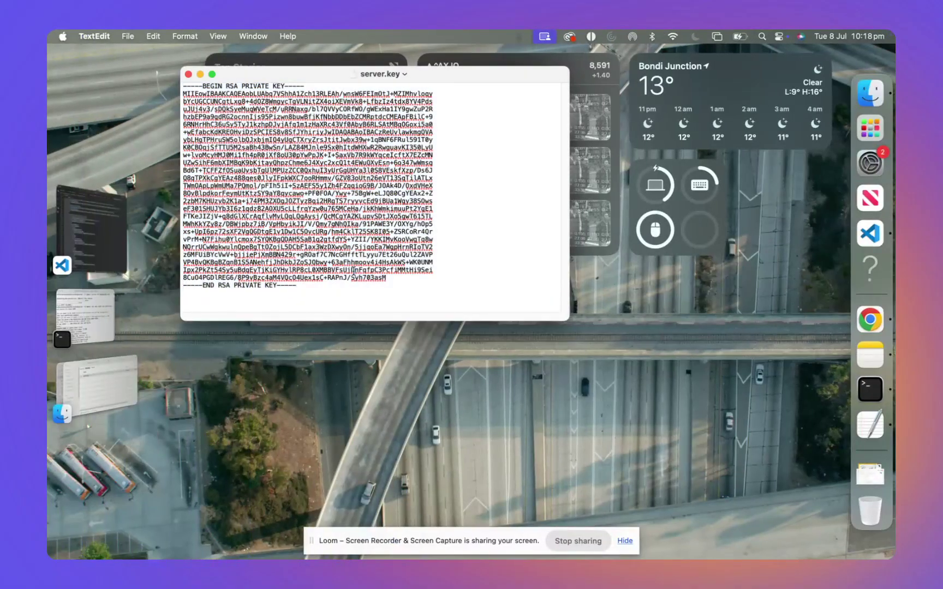
Step: Open a new Terminal window, type npm install -g sfmc-cli, then close it
{"action": "right_click", "coordinate": [870, 389]}
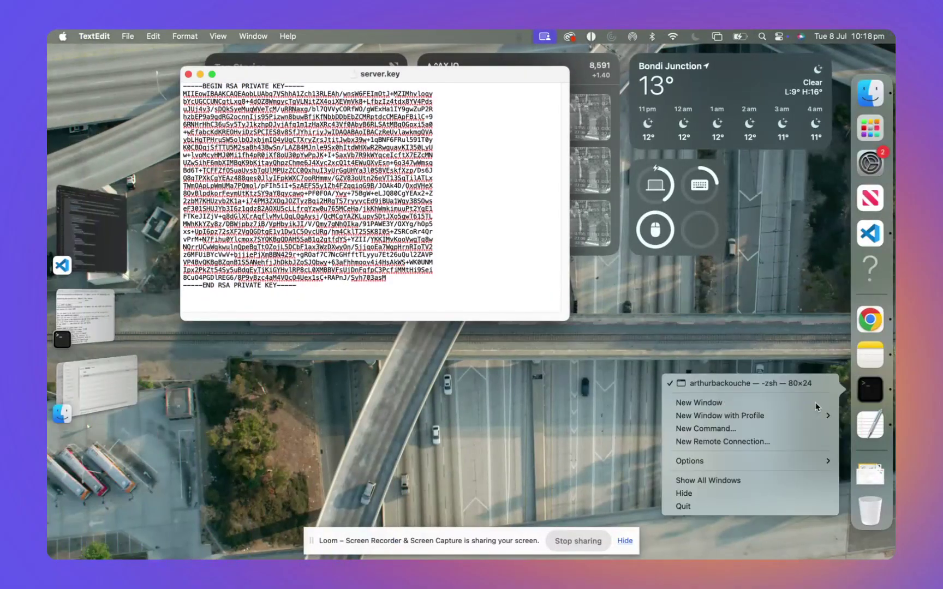
{"action": "left_click", "coordinate": [693, 399]}
{"action": "left_click_drag", "start_coordinate": [499, 229], "coordinate": [647, 261]}
{"action": "type", "text": "npm install -g sfmc-cli"}
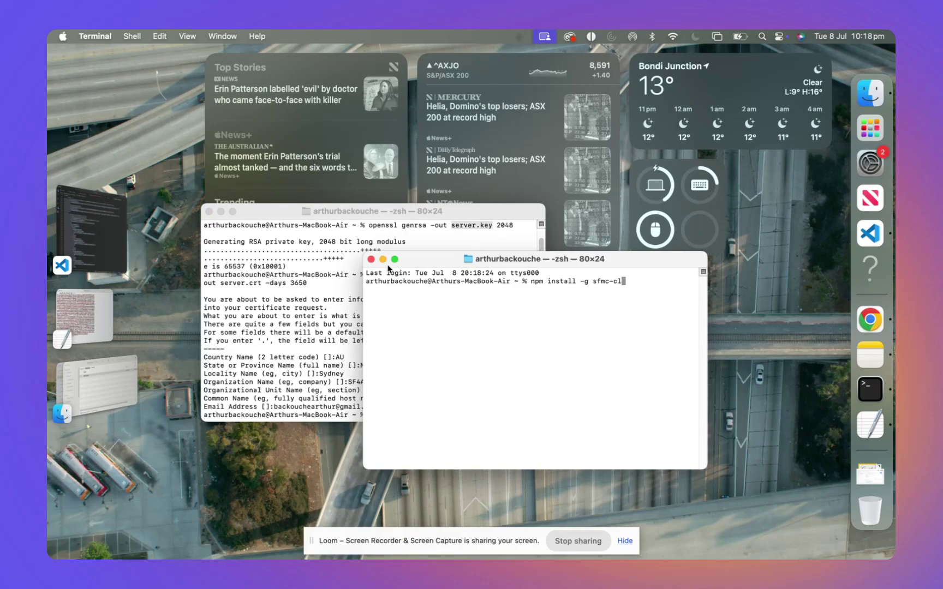
{"action": "left_click", "coordinate": [371, 259]}
{"action": "right_click", "coordinate": [863, 389]}
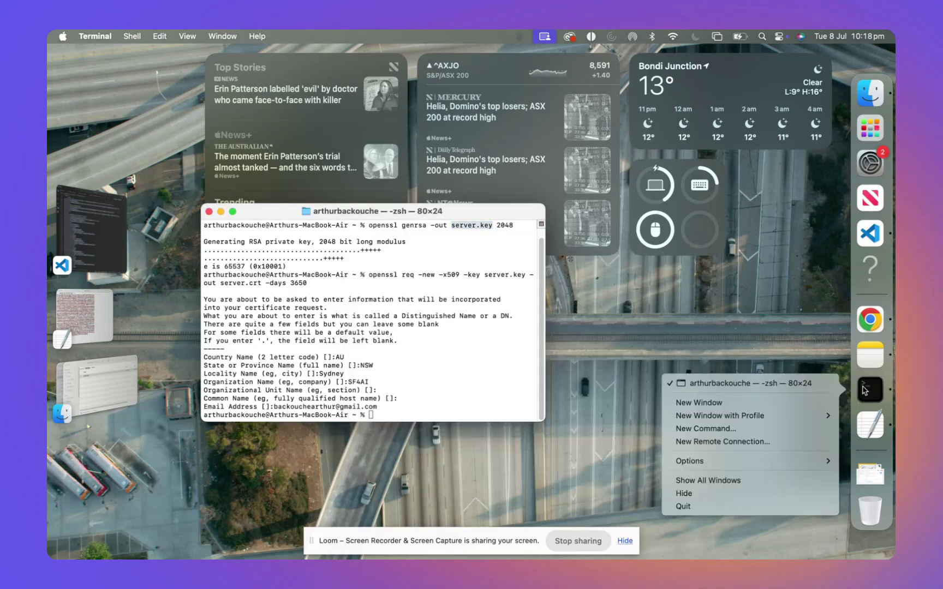
Step: Open a second Terminal window and copy the openssl genrsa command from the earlier session
{"action": "left_click", "coordinate": [817, 402]}
{"action": "left_click_drag", "start_coordinate": [411, 235], "coordinate": [588, 295]}
{"action": "scroll", "coordinate": [323, 295], "scroll_direction": "up", "scroll_amount": 1}
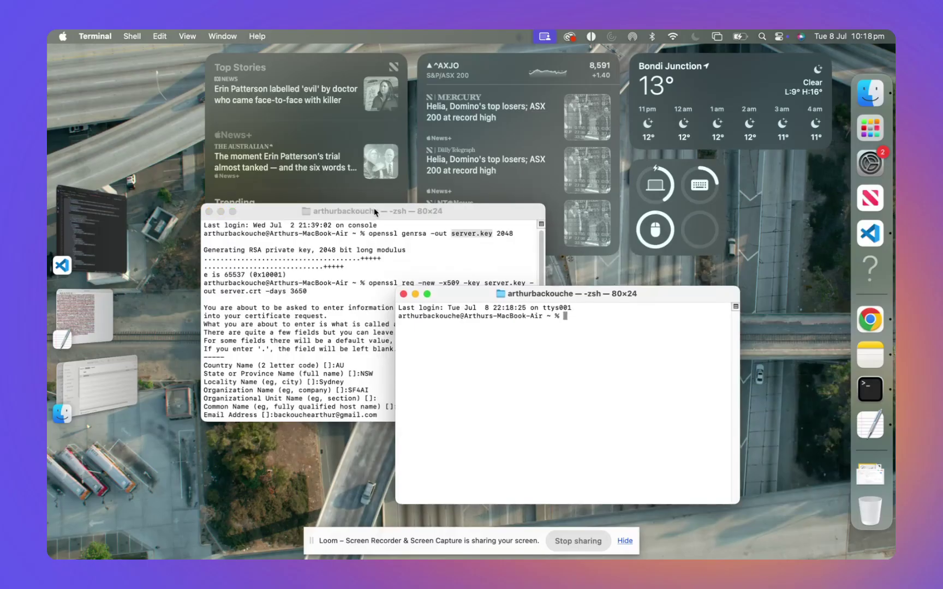
{"action": "left_click", "coordinate": [370, 232]}
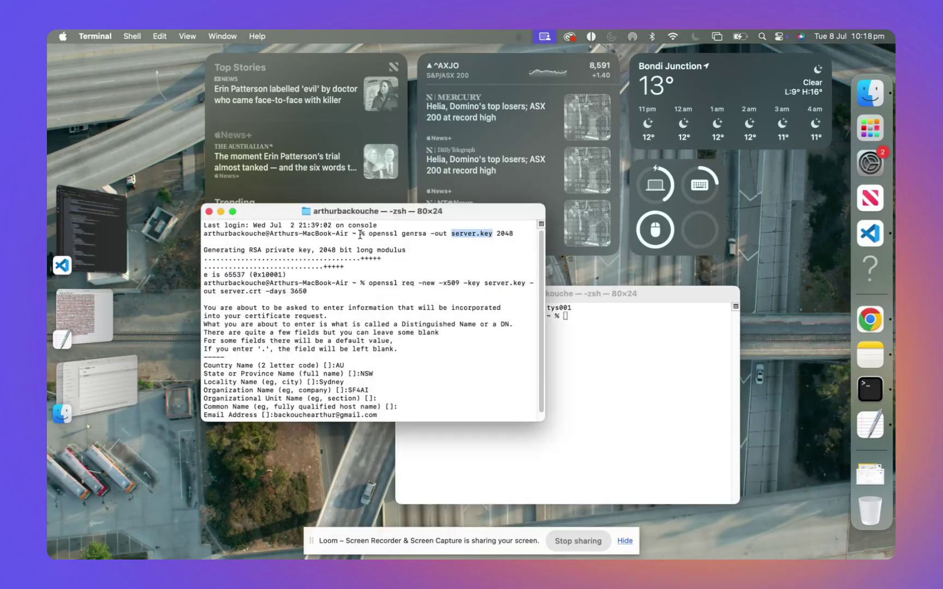
{"action": "left_click_drag", "start_coordinate": [366, 233], "coordinate": [514, 230]}
{"action": "key", "text": "super+c"}
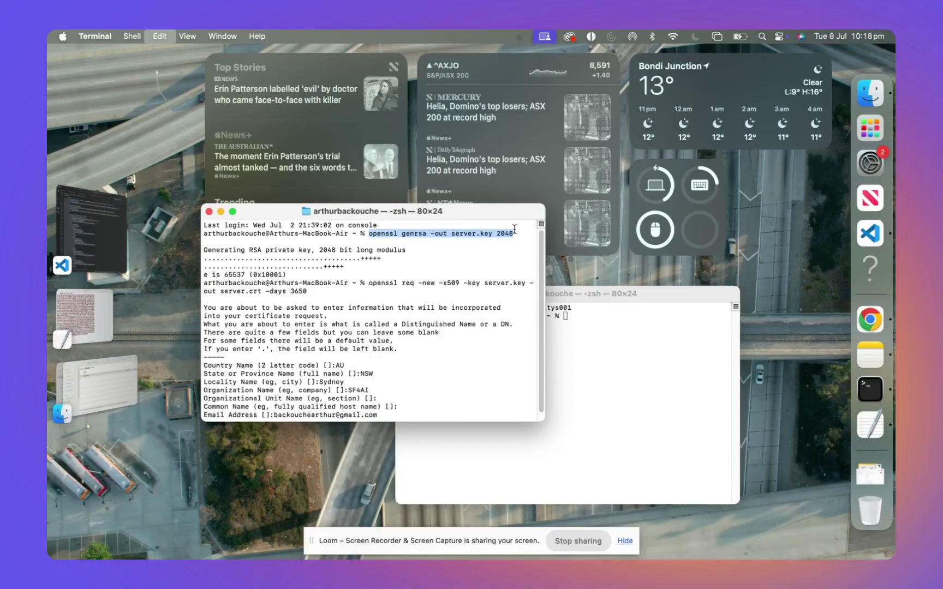
Step: Run the pasted genrsa command in the new window with the output file changed to server2.key
{"action": "left_click", "coordinate": [609, 309]}
{"action": "key", "text": "super+v"}
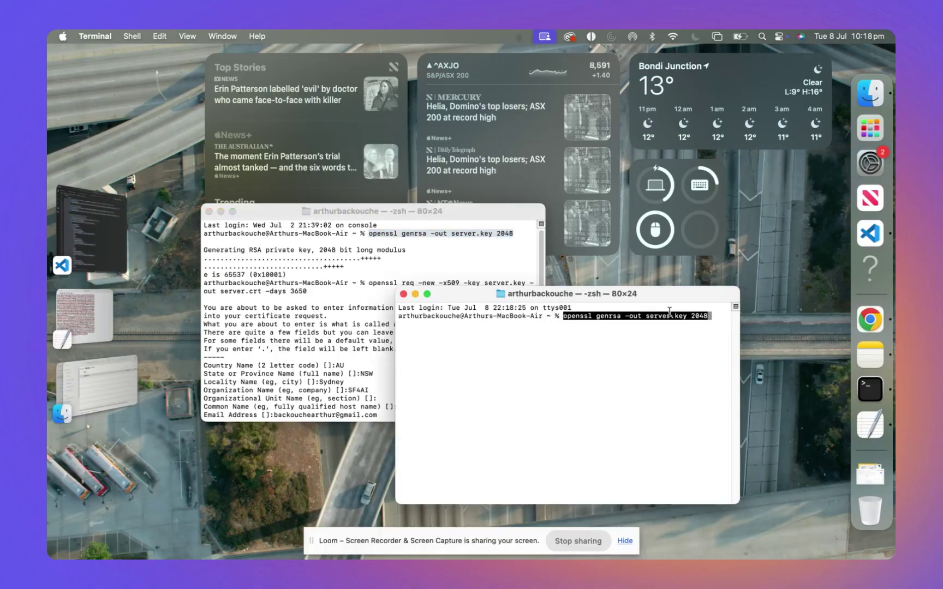
{"action": "key", "text": "Left"}
{"action": "key", "text": "Left"}
{"action": "key", "text": "Left"}
{"action": "key", "text": "Left"}
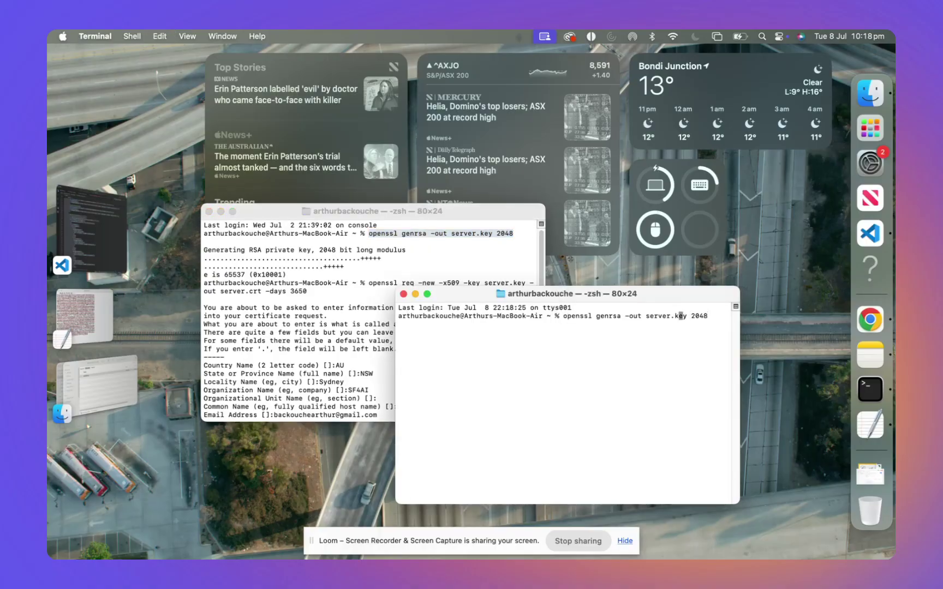
{"action": "type", "text": "2"}
{"action": "key", "text": "super+grave"}
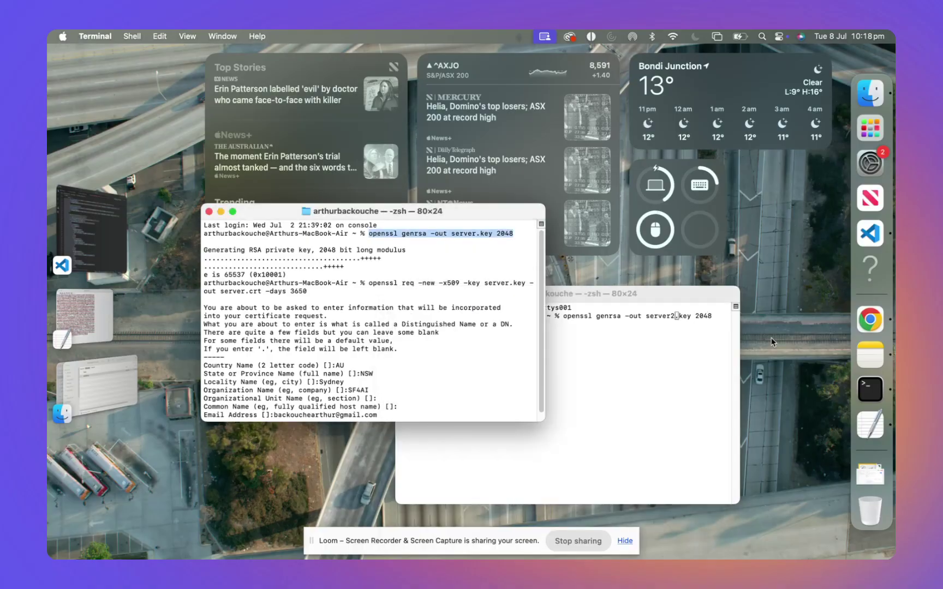
{"action": "left_click", "coordinate": [700, 315]}
{"action": "key", "text": "Right"}
{"action": "key", "text": "Right"}
{"action": "key", "text": "Right"}
{"action": "key", "text": "Right"}
{"action": "key", "text": "Right"}
{"action": "key", "text": "Right"}
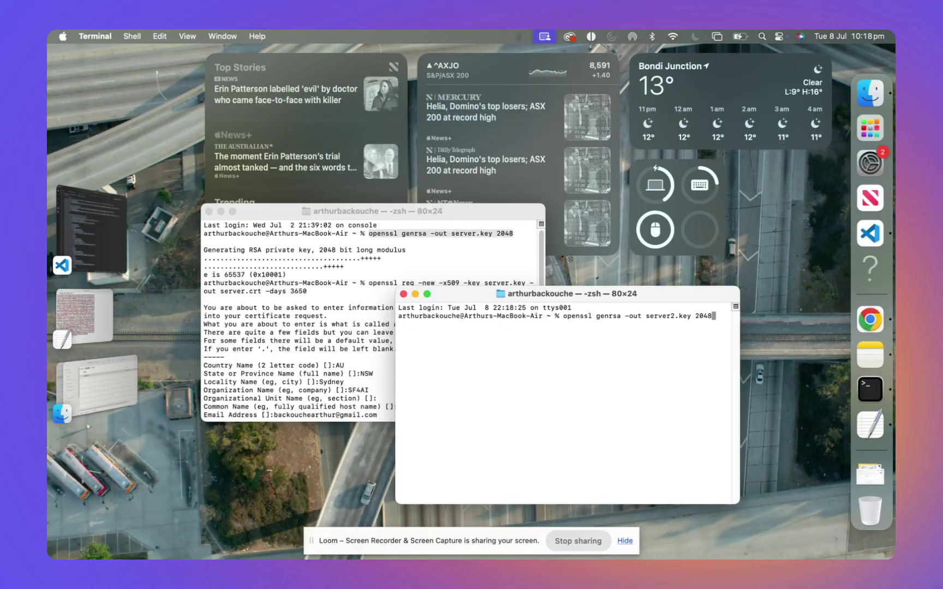
{"action": "key", "text": "Return"}
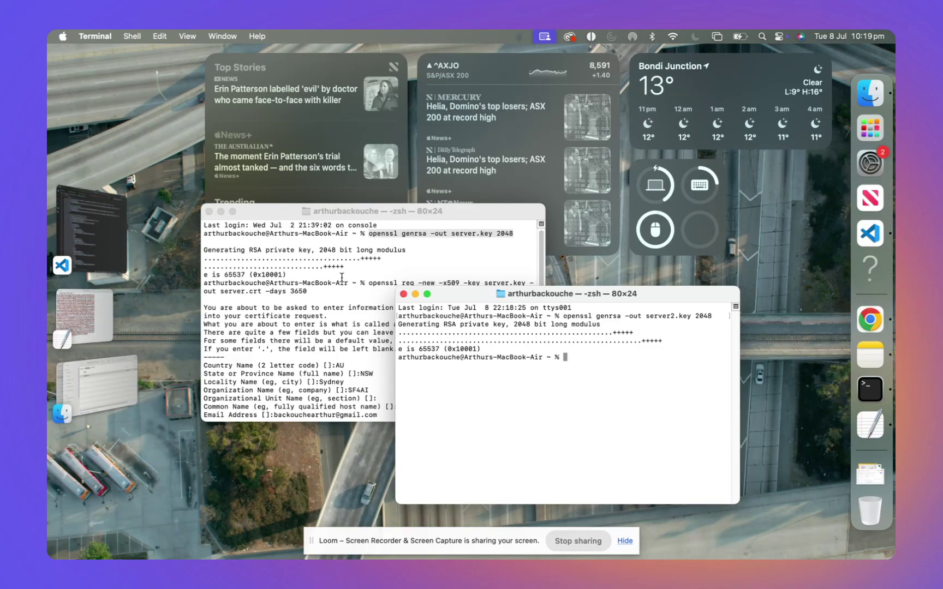
Step: Run the copied openssl req command using server2.key and output server2.crt
{"action": "left_click", "coordinate": [341, 277]}
{"action": "left_click_drag", "start_coordinate": [370, 283], "coordinate": [420, 289]}
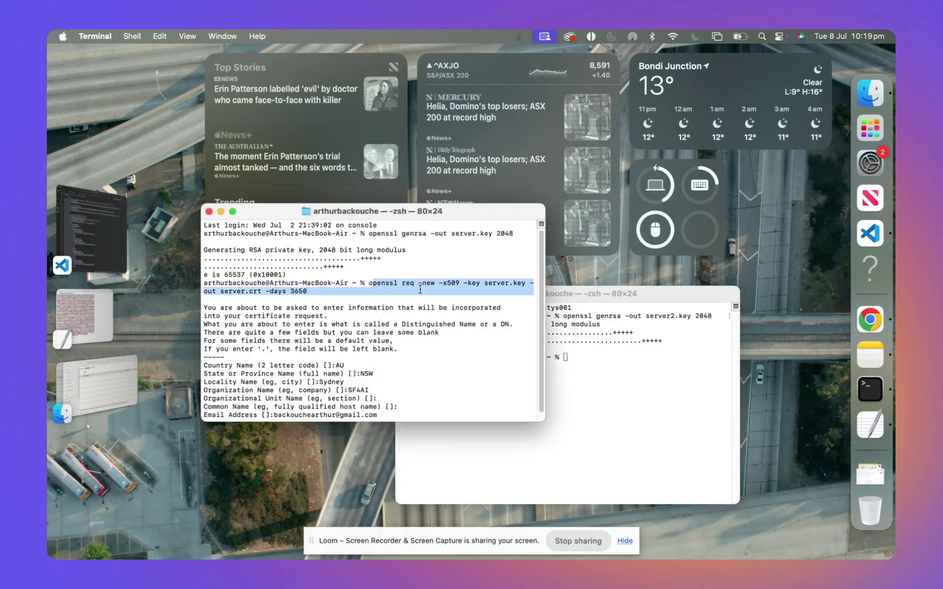
{"action": "key", "text": "super+c"}
{"action": "left_click", "coordinate": [596, 374]}
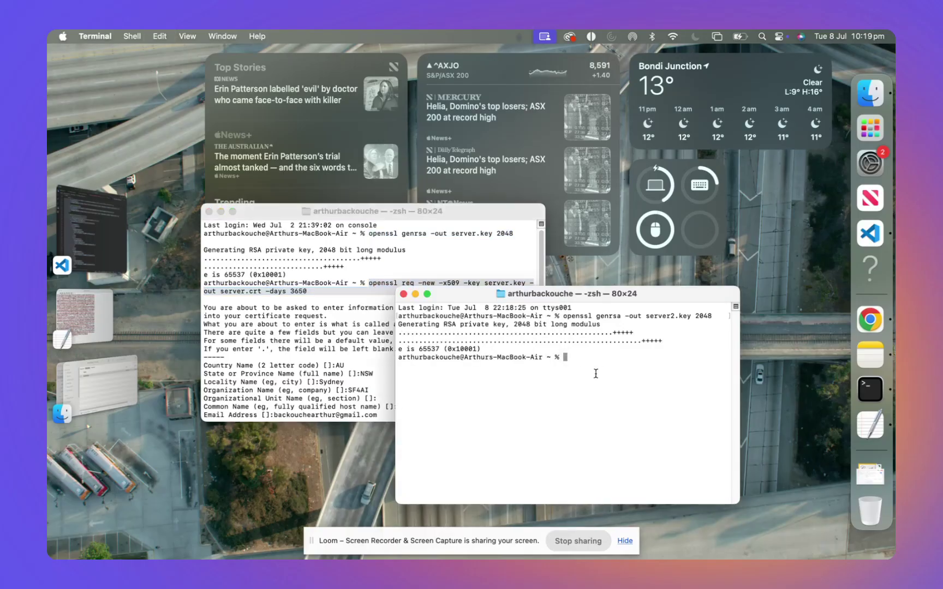
{"action": "key", "text": "super+v"}
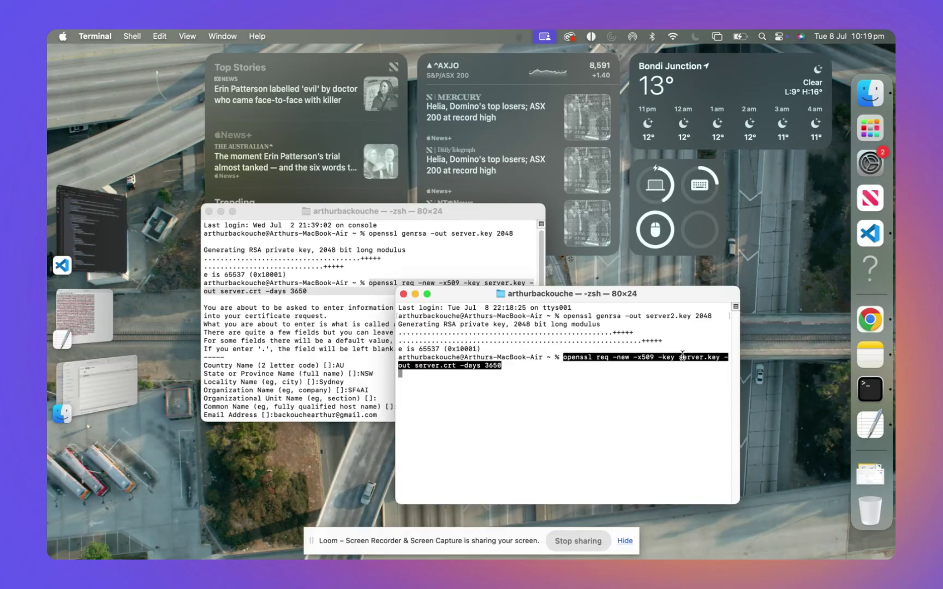
{"action": "key", "text": "Right"}
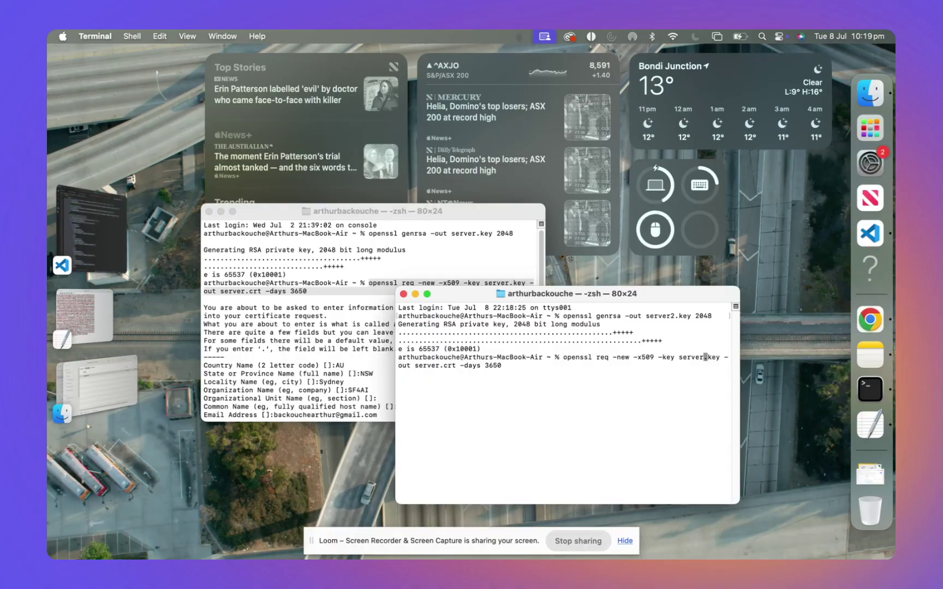
{"action": "type", "text": "2"}
{"action": "key", "text": "Right"}
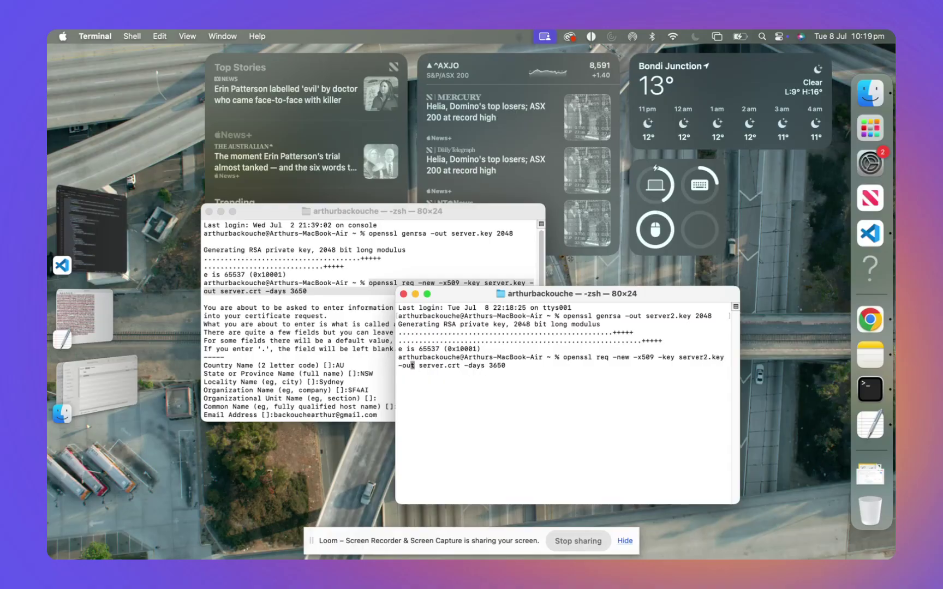
{"action": "type", "text": "2"}
{"action": "key", "text": "Return"}
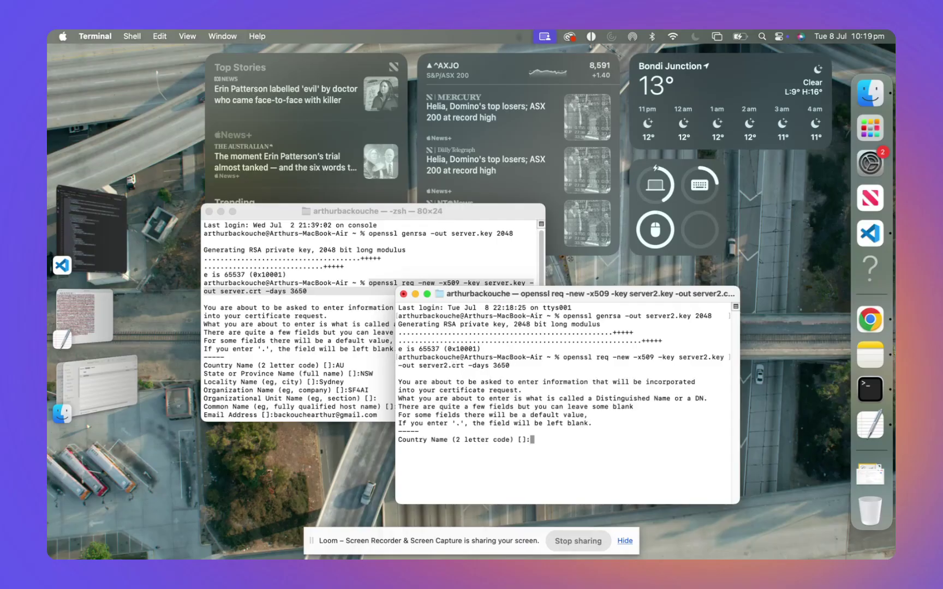
Step: Answer the certificate prompts with country AU, state NSW, locality Sydney and the contact e-mail address
{"action": "type", "text": "AU"}
{"action": "key", "text": "Return"}
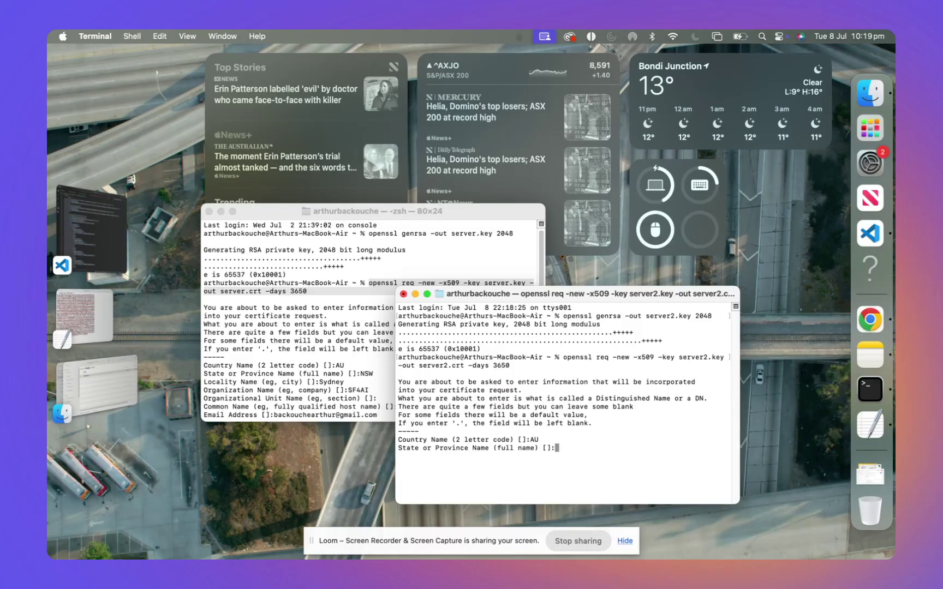
{"action": "type", "text": "NSW"}
{"action": "key", "text": "Return"}
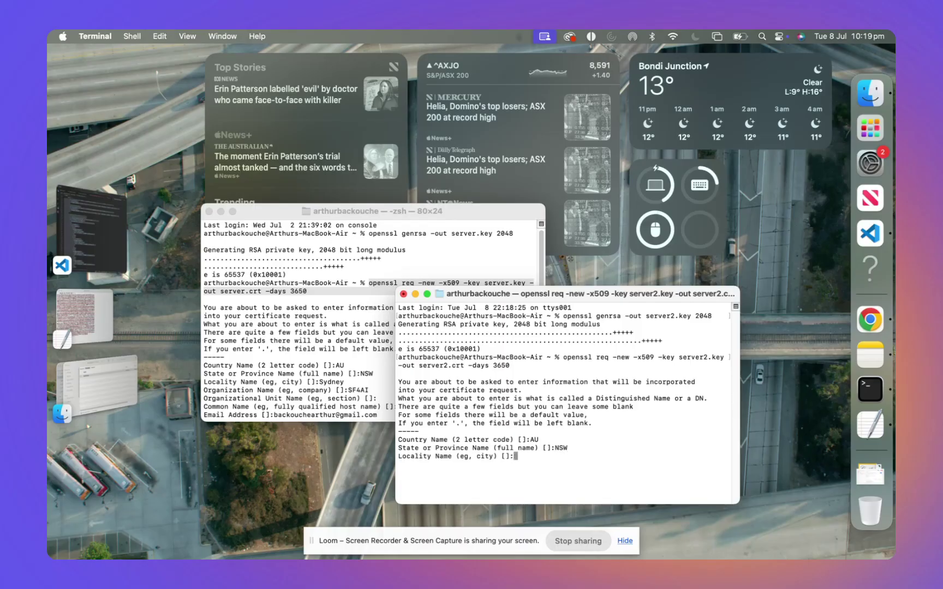
{"action": "type", "text": "Sydney"}
{"action": "key", "text": "Return"}
{"action": "key", "text": "Return"}
{"action": "key", "text": "Return"}
{"action": "key", "text": "Return"}
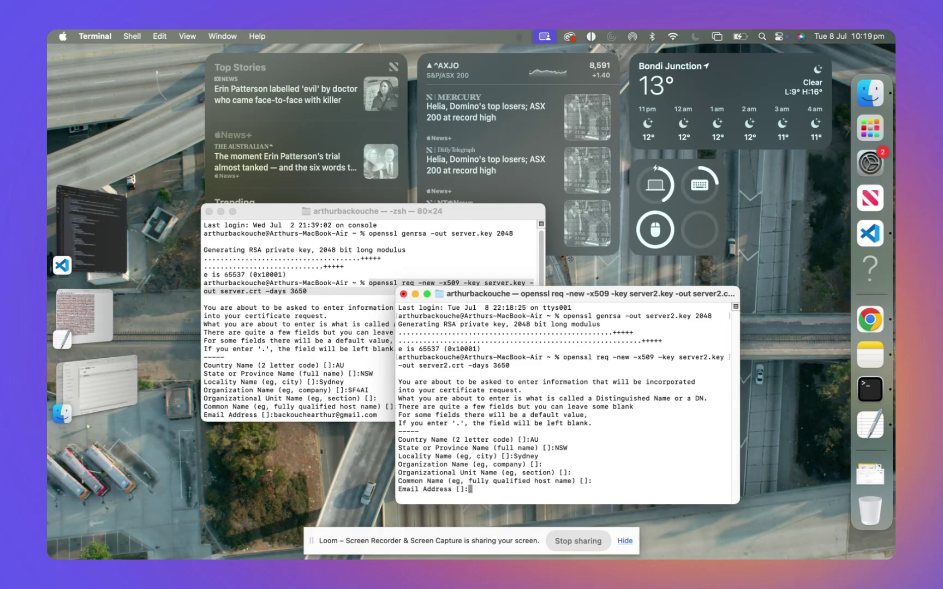
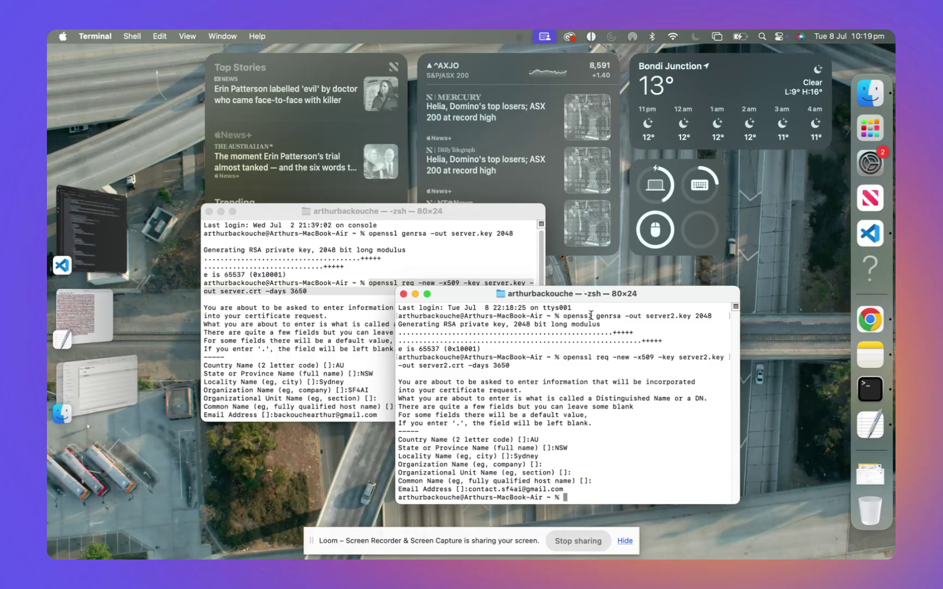
{"action": "scroll", "coordinate": [335, 293], "scroll_direction": "down", "scroll_amount": 1}
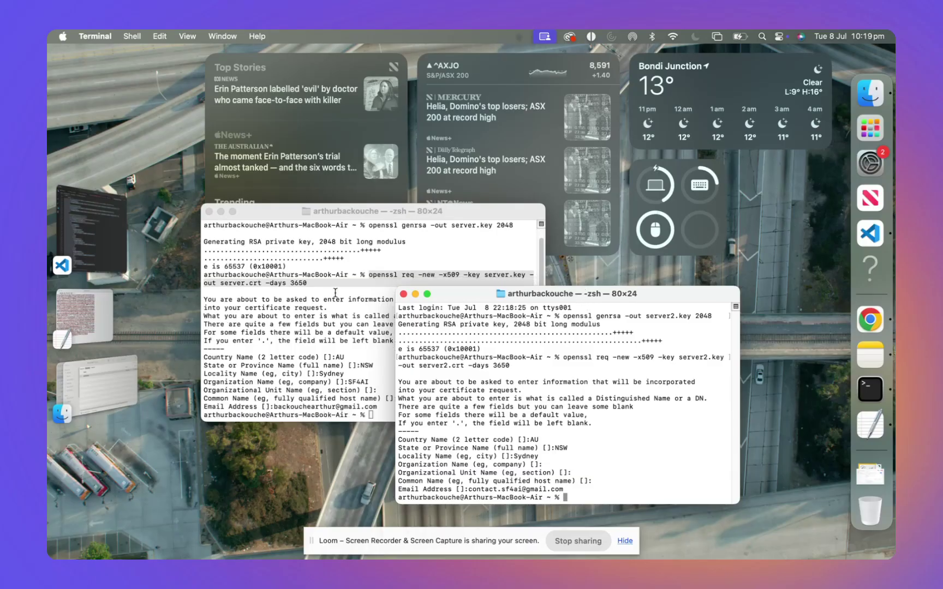
Step: Back on the connected app form, browse the signature file picker and close it without choosing a file
{"action": "left_click", "coordinate": [867, 474]}
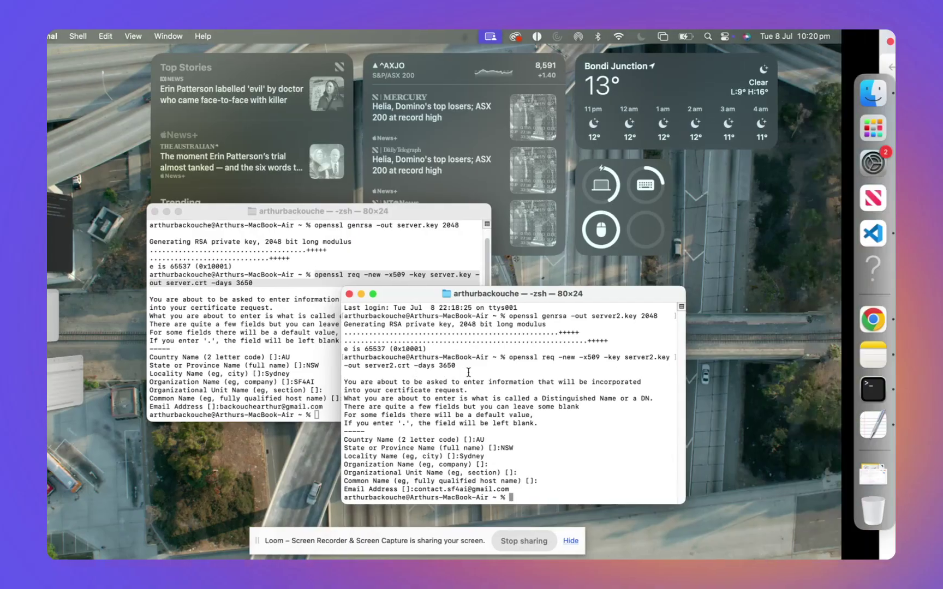
{"action": "scroll", "coordinate": [256, 343], "scroll_direction": "down", "scroll_amount": 4}
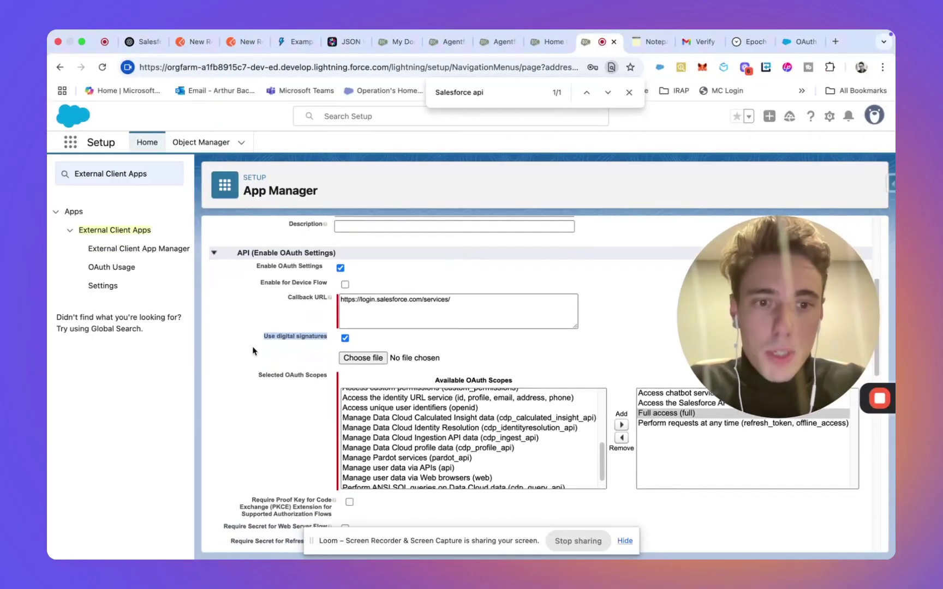
{"action": "scroll", "coordinate": [253, 352], "scroll_direction": "up", "scroll_amount": 2}
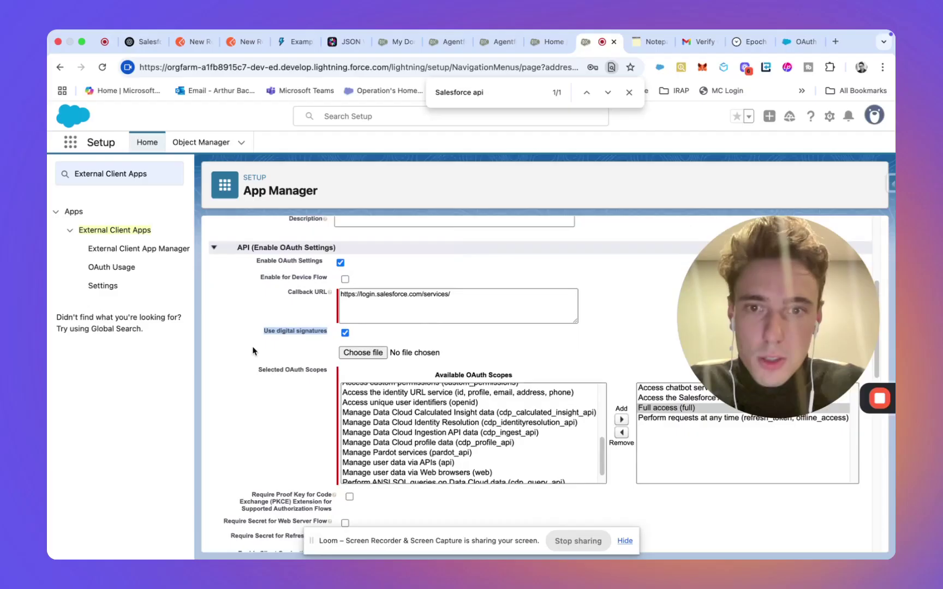
{"action": "left_click", "coordinate": [363, 358]}
{"action": "left_click", "coordinate": [386, 273]}
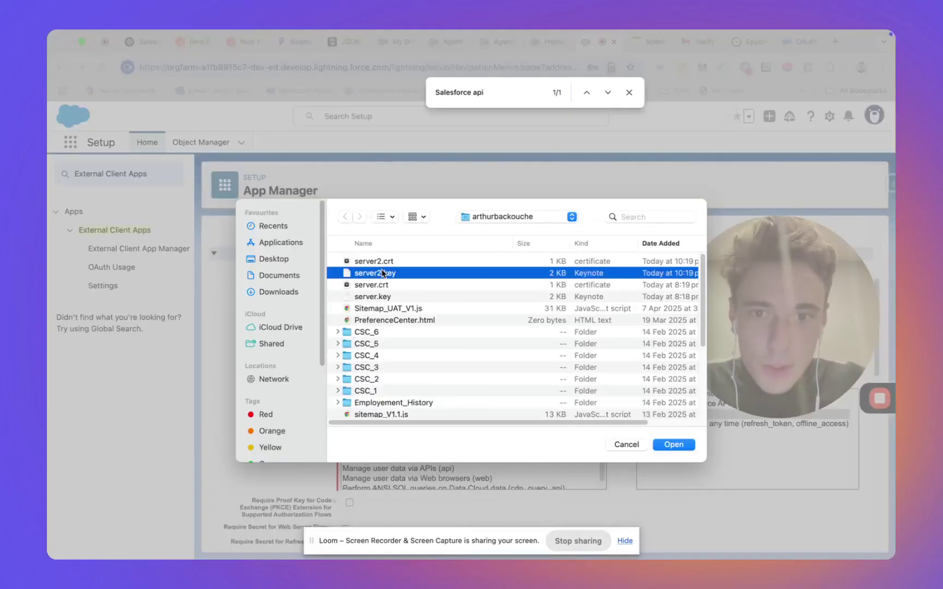
{"action": "left_click", "coordinate": [387, 262]}
{"action": "left_click", "coordinate": [386, 274]}
{"action": "left_click", "coordinate": [387, 262]}
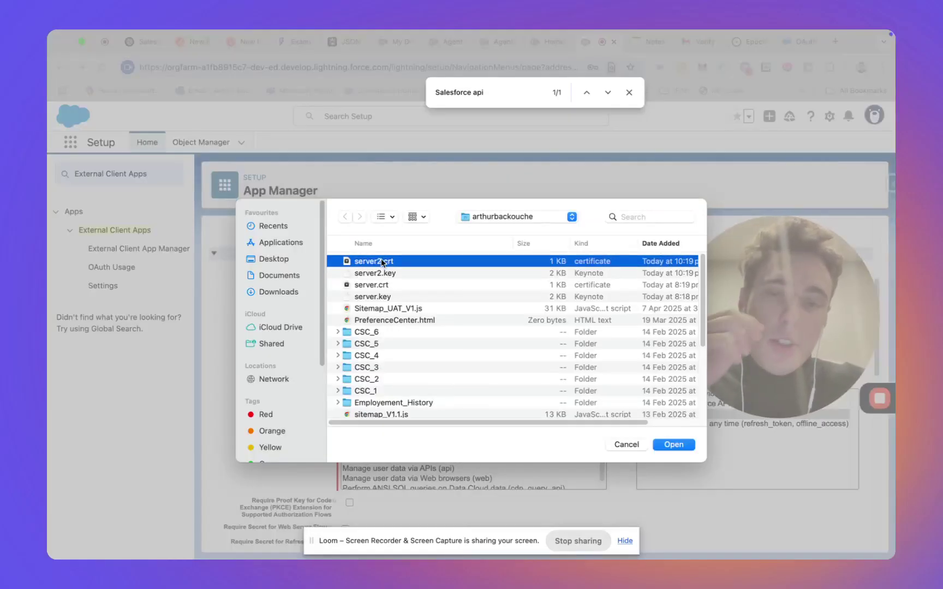
{"action": "left_click", "coordinate": [387, 274]}
{"action": "left_click", "coordinate": [384, 262]}
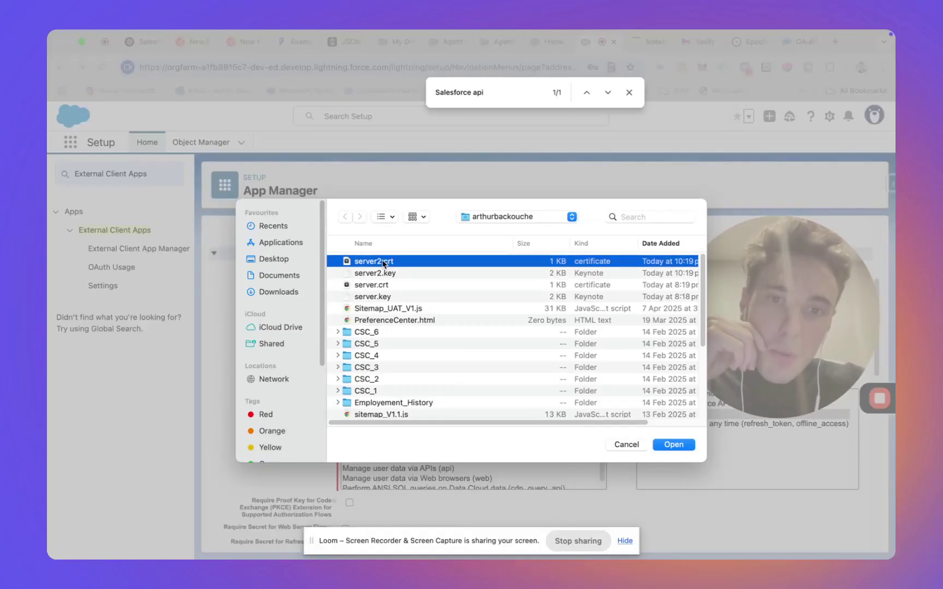
{"action": "left_click", "coordinate": [385, 273]}
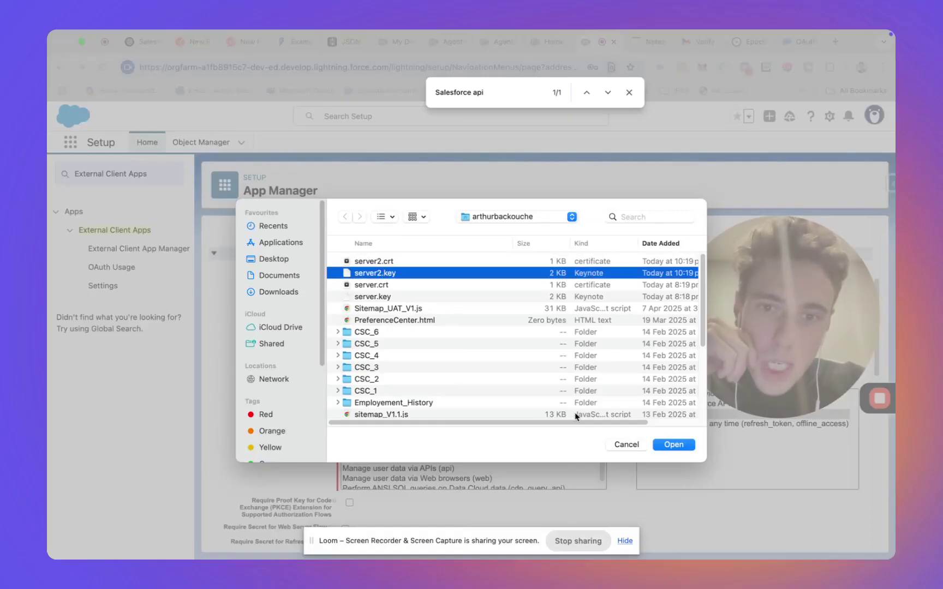
{"action": "left_click", "coordinate": [610, 444]}
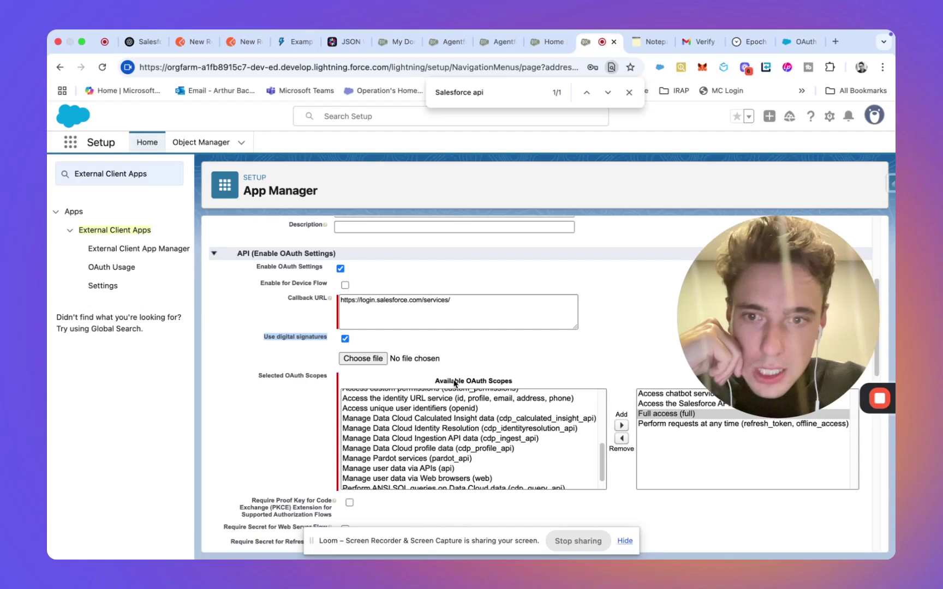
Step: Attach server.key as the digital signature file and save the connected app
{"action": "left_click", "coordinate": [363, 359]}
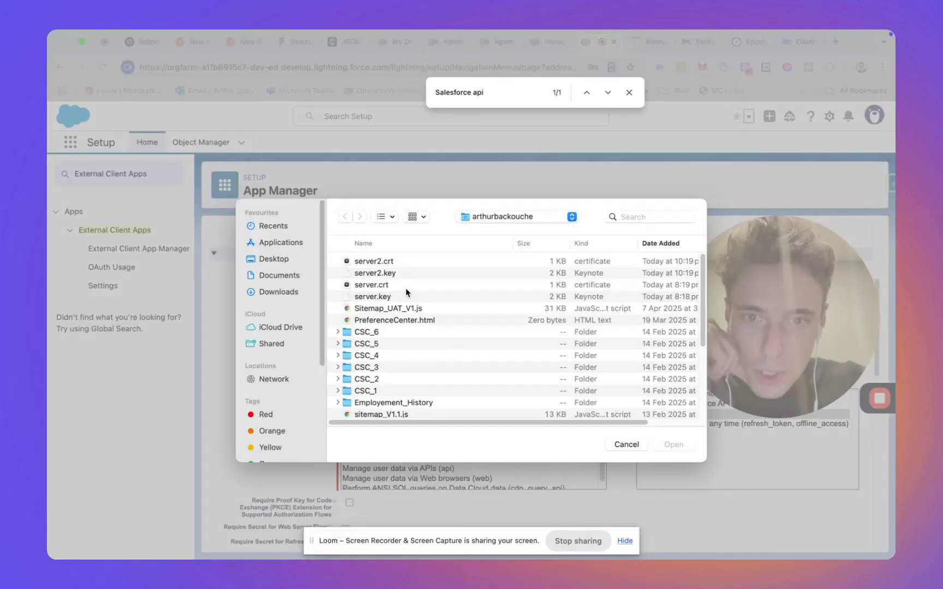
{"action": "left_click", "coordinate": [404, 297]}
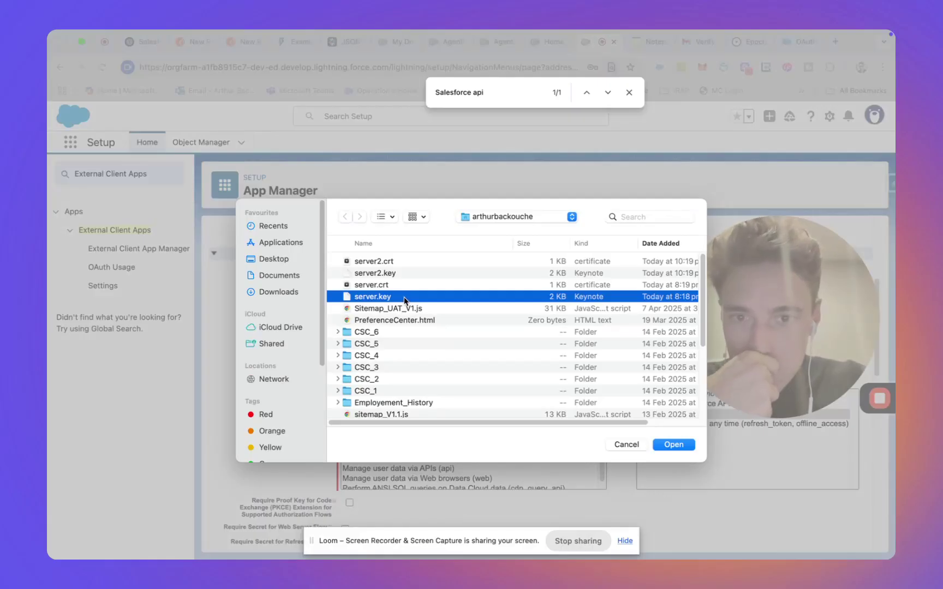
{"action": "left_click", "coordinate": [674, 444]}
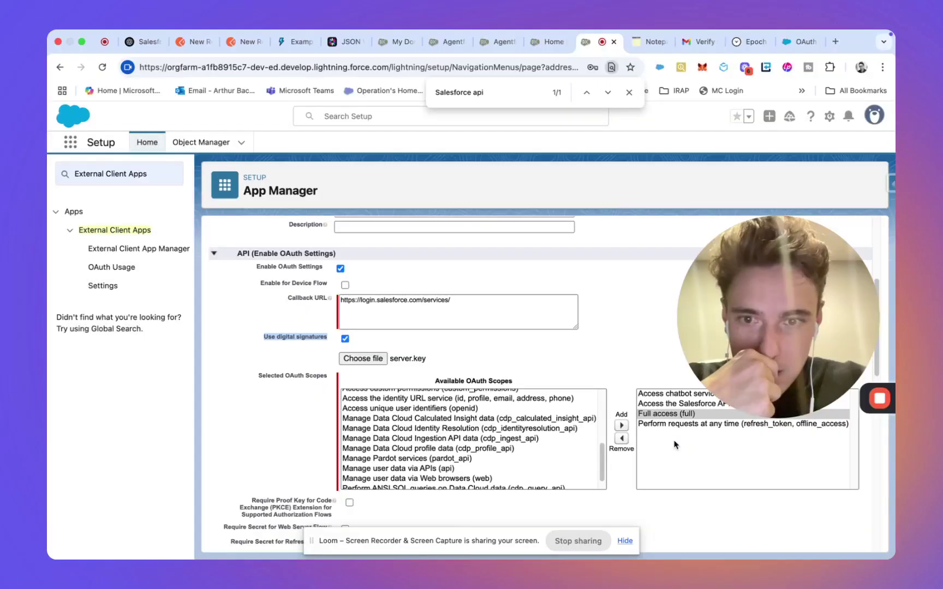
{"action": "scroll", "coordinate": [479, 364], "scroll_direction": "up", "scroll_amount": 7}
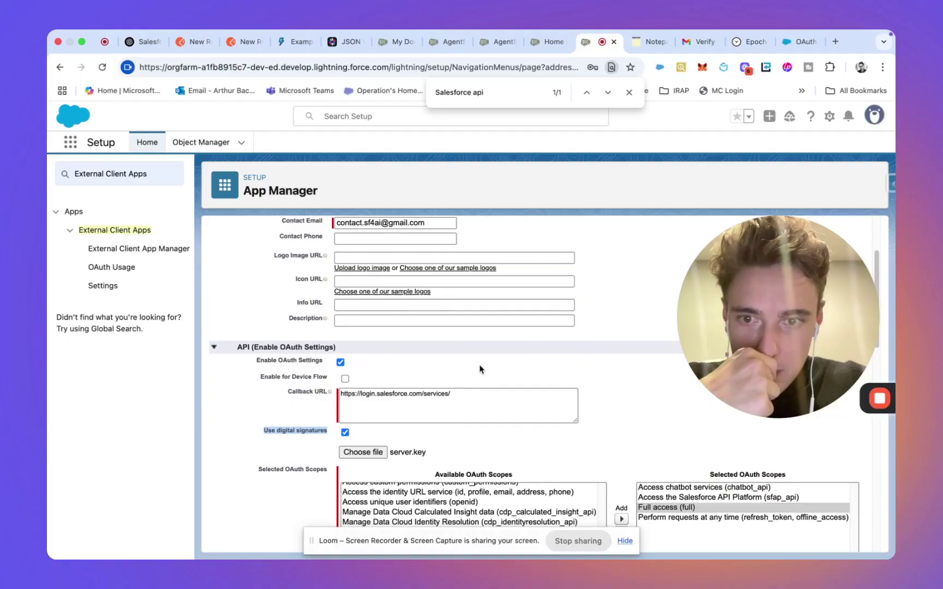
{"action": "scroll", "coordinate": [479, 365], "scroll_direction": "down", "scroll_amount": 20}
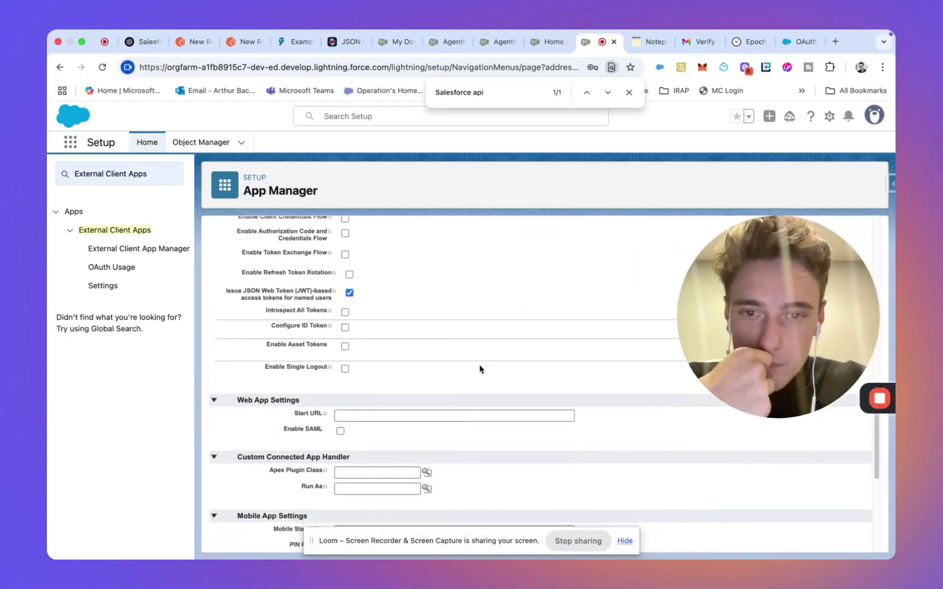
{"action": "scroll", "coordinate": [479, 365], "scroll_direction": "up", "scroll_amount": 20}
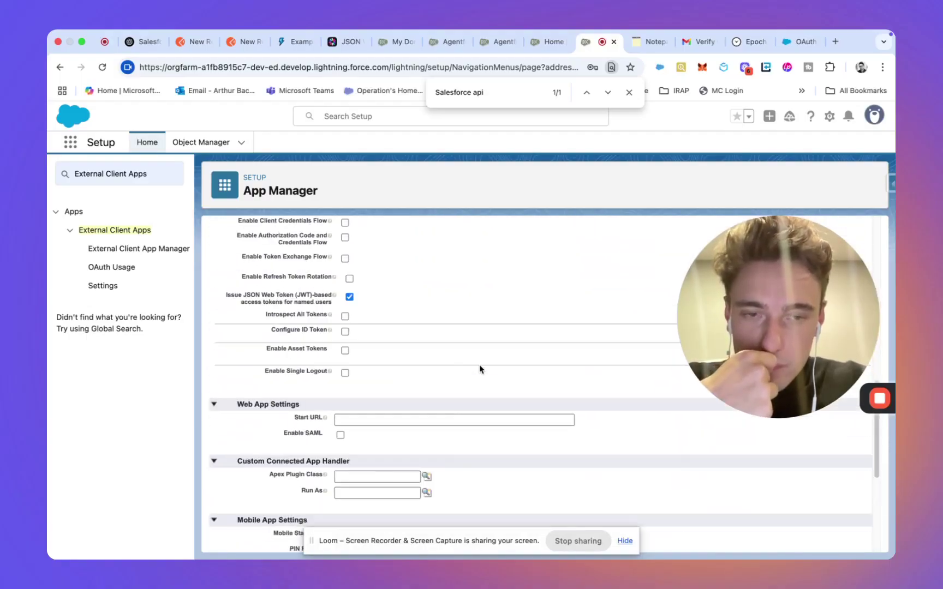
{"action": "left_click", "coordinate": [426, 258]}
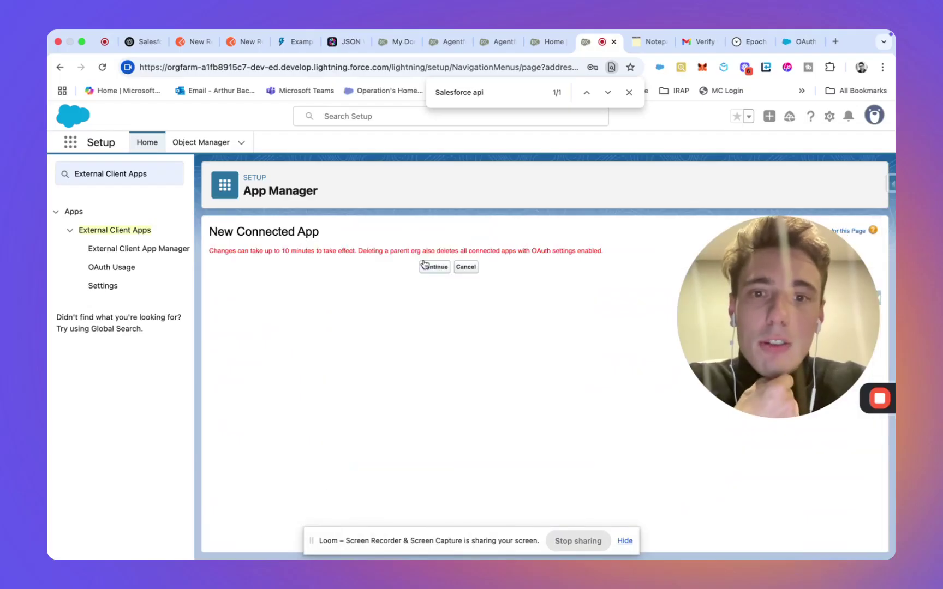
Step: Dismiss the notice, replace the signature file with server.crt, and save the app again
{"action": "left_click", "coordinate": [425, 269]}
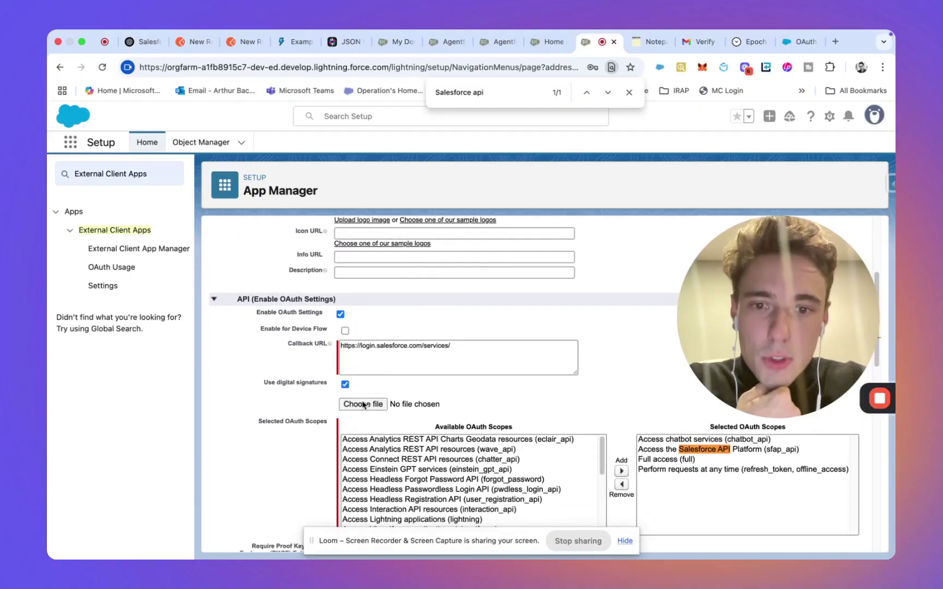
{"action": "left_click", "coordinate": [363, 405]}
{"action": "left_click", "coordinate": [382, 284]}
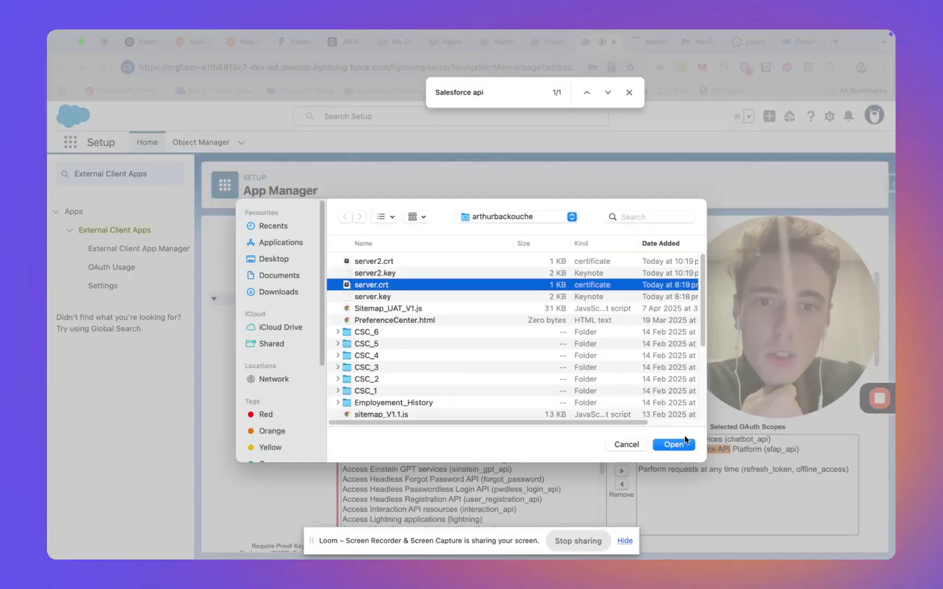
{"action": "left_click", "coordinate": [673, 444]}
{"action": "scroll", "coordinate": [553, 326], "scroll_direction": "up", "scroll_amount": 5}
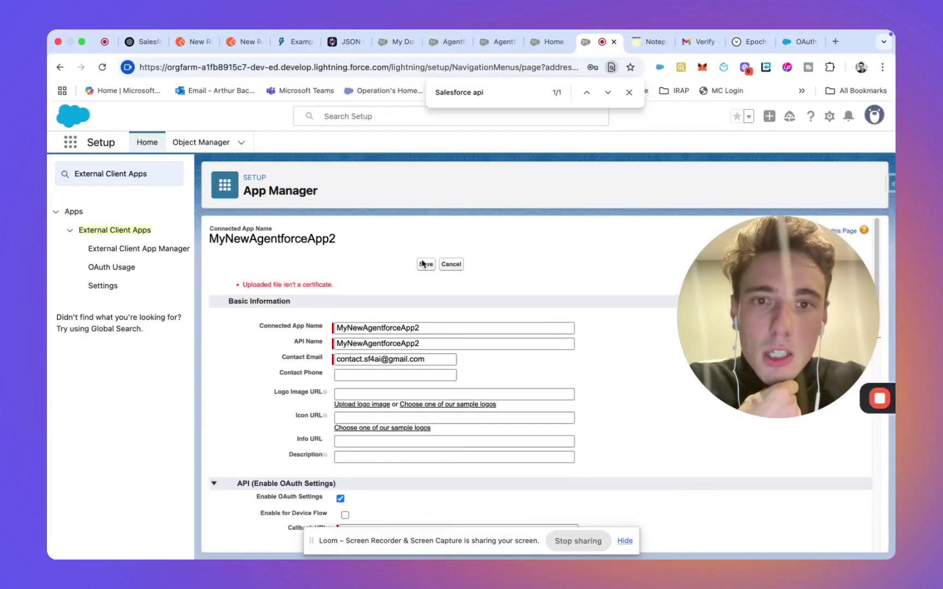
{"action": "left_click", "coordinate": [424, 264]}
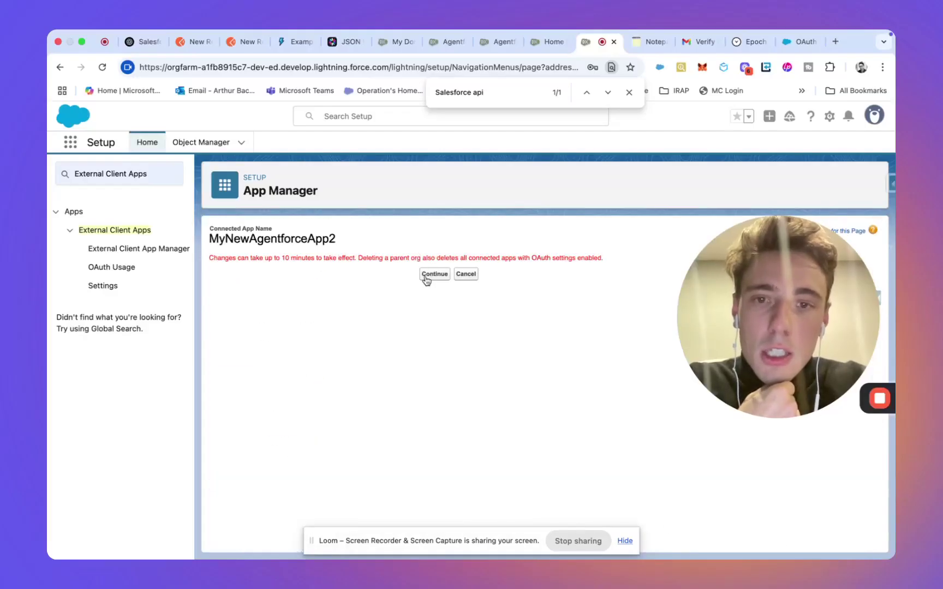
{"action": "left_click", "coordinate": [426, 274]}
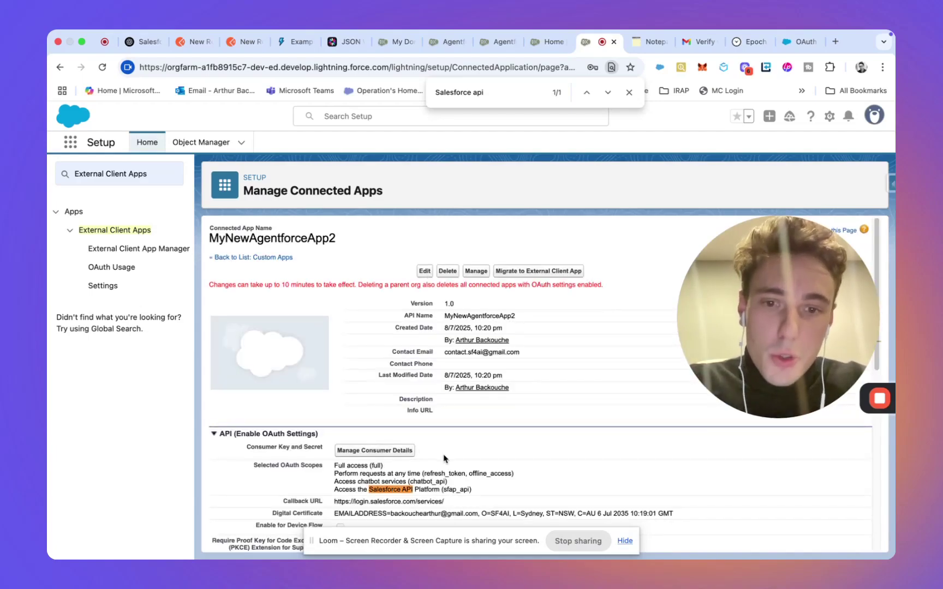
{"action": "scroll", "coordinate": [443, 458], "scroll_direction": "down", "scroll_amount": 6}
{"action": "scroll", "coordinate": [444, 458], "scroll_direction": "up", "scroll_amount": 3}
{"action": "scroll", "coordinate": [443, 458], "scroll_direction": "up", "scroll_amount": 3}
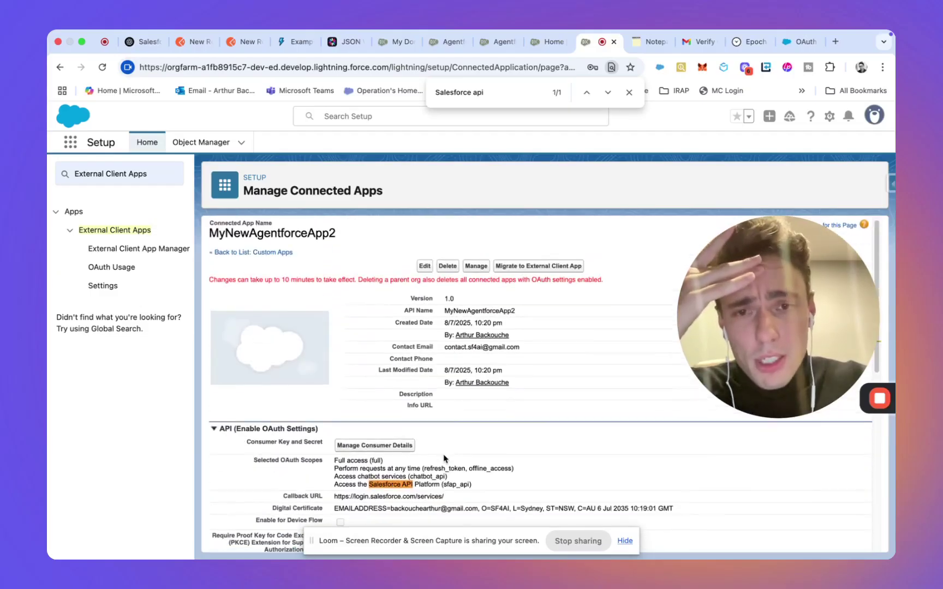
{"action": "left_click", "coordinate": [476, 266]}
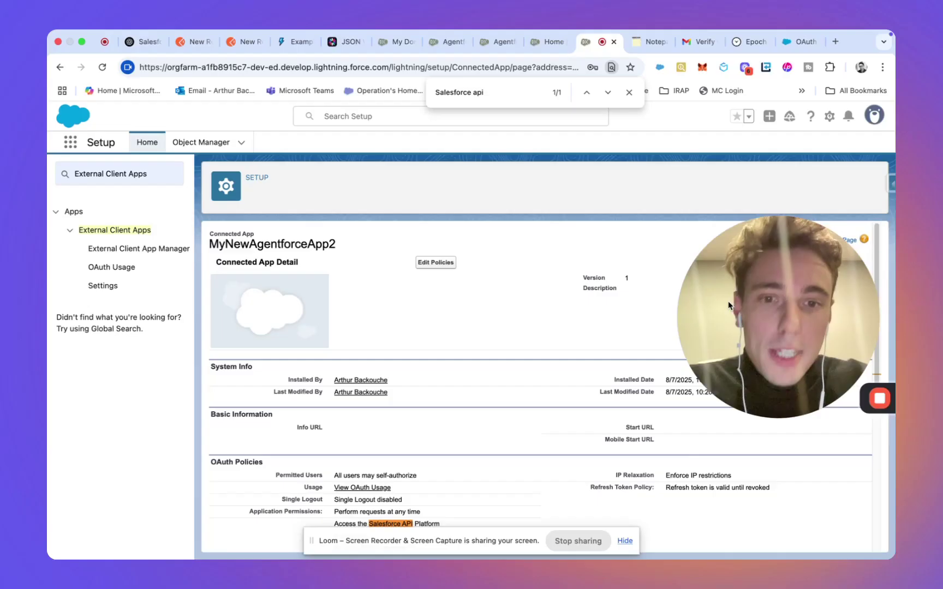
{"action": "left_click_drag", "start_coordinate": [728, 306], "coordinate": [736, 442]}
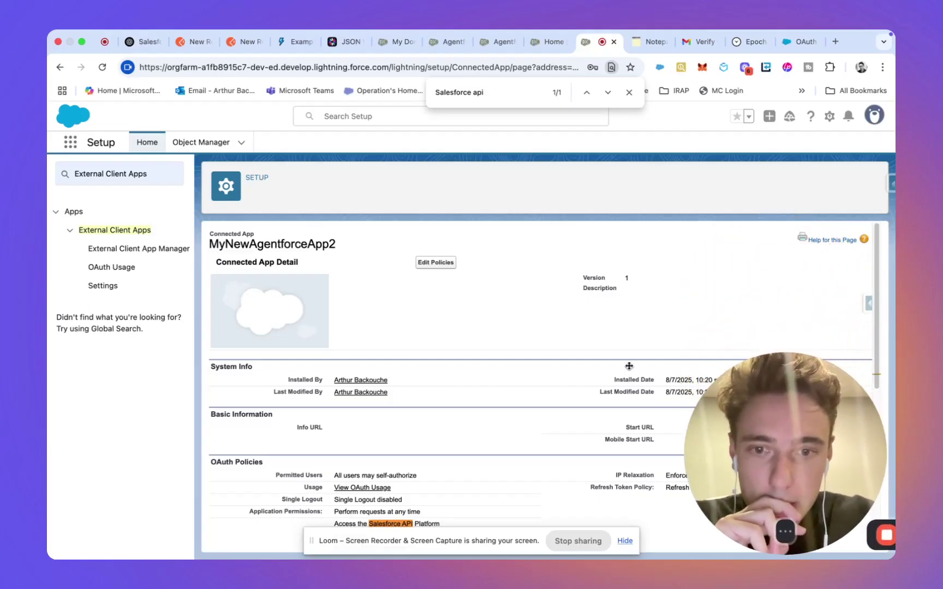
{"action": "scroll", "coordinate": [541, 333], "scroll_direction": "down", "scroll_amount": 10}
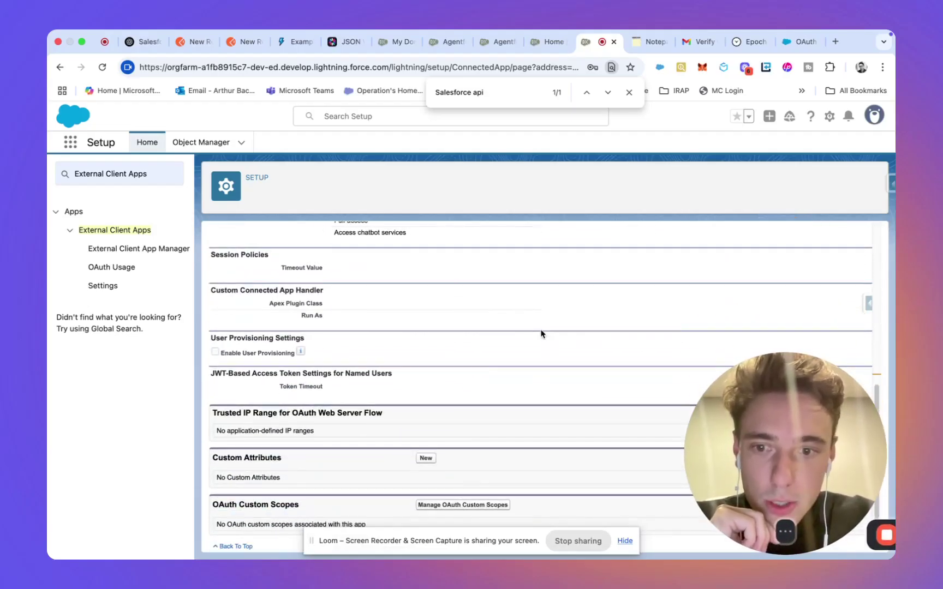
{"action": "scroll", "coordinate": [540, 333], "scroll_direction": "up", "scroll_amount": 10}
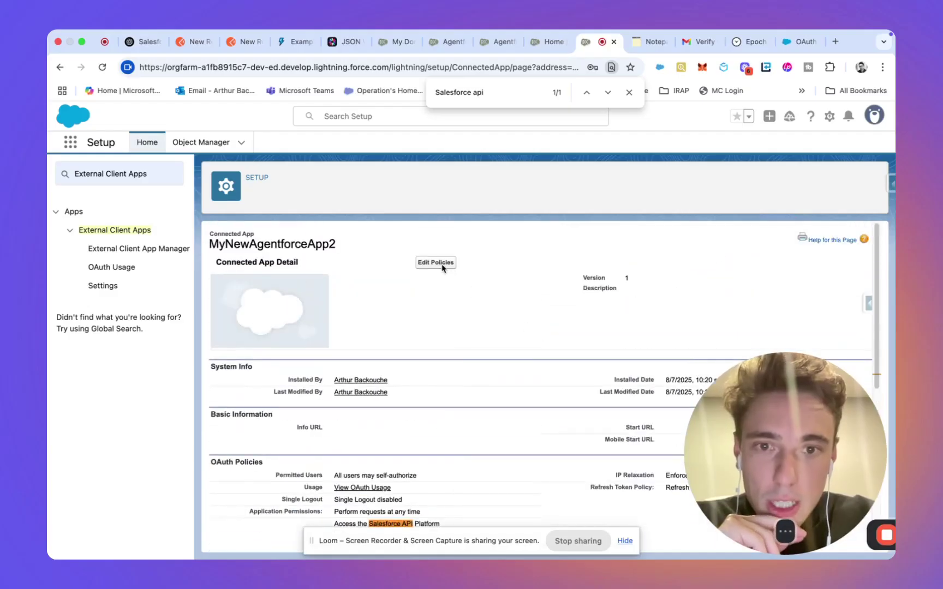
Step: Edit the policies: Relax IP restrictions, refresh tokens expiring after 999 days, 24-hour session timeout
{"action": "left_click", "coordinate": [442, 267]}
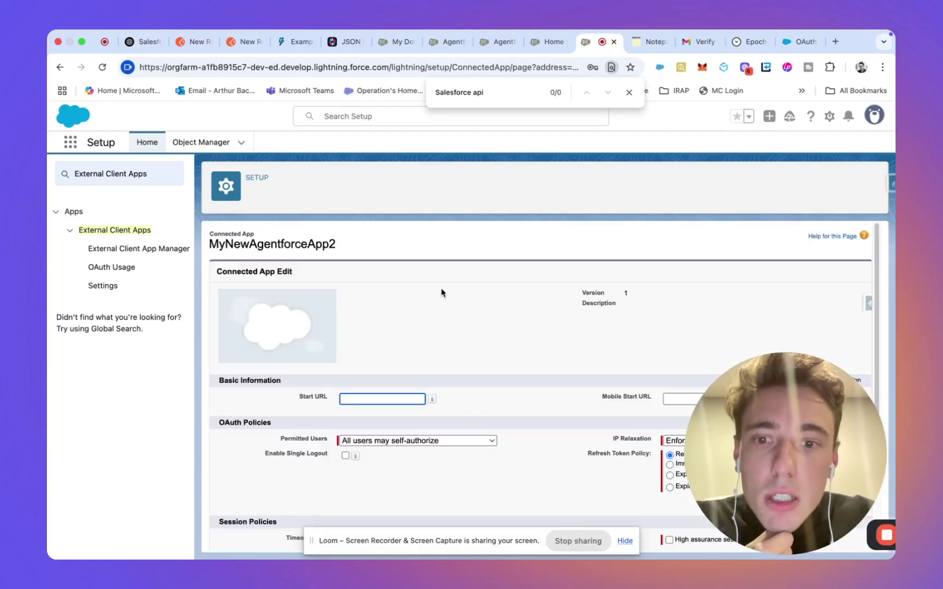
{"action": "scroll", "coordinate": [442, 293], "scroll_direction": "down", "scroll_amount": 5}
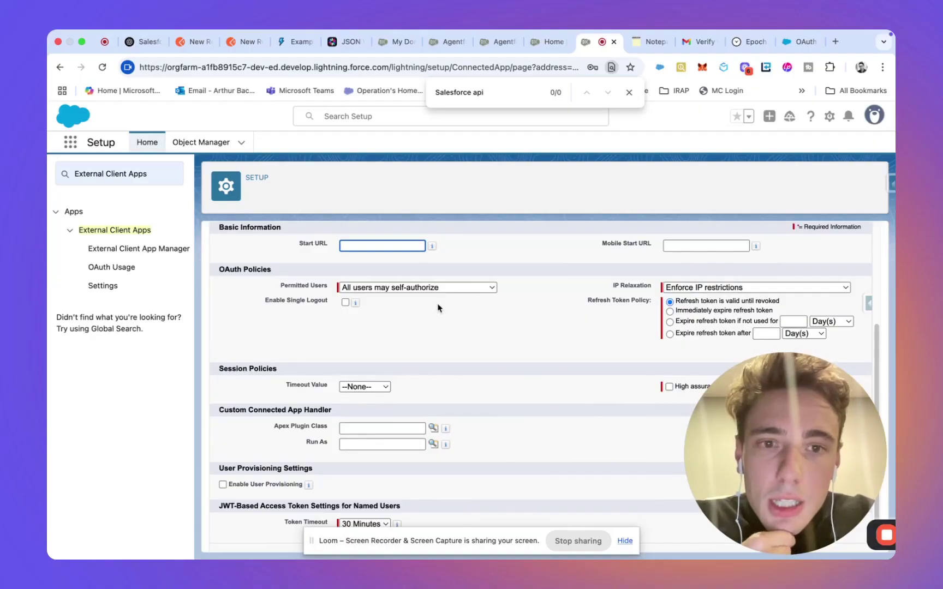
{"action": "left_click", "coordinate": [690, 288]}
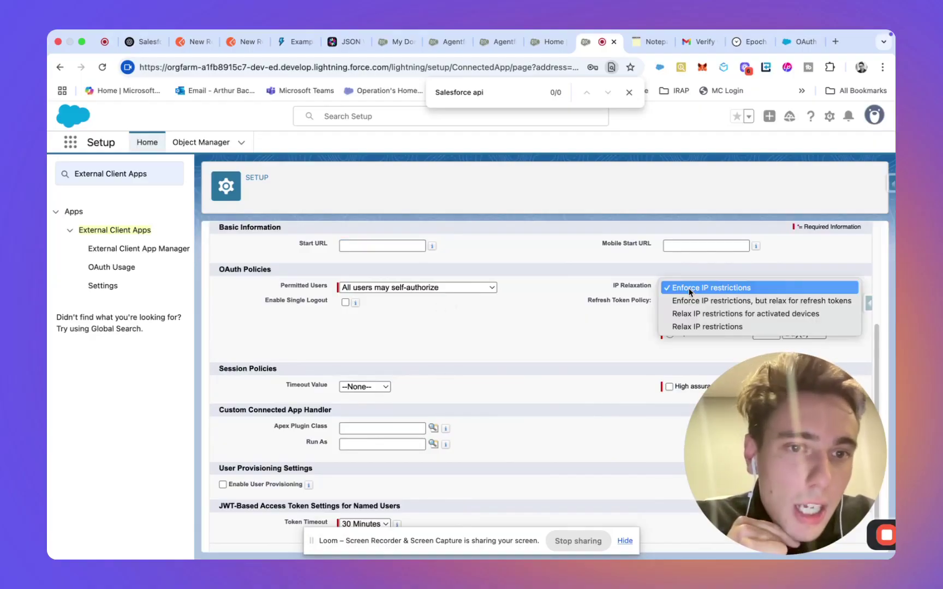
{"action": "left_click", "coordinate": [689, 326]}
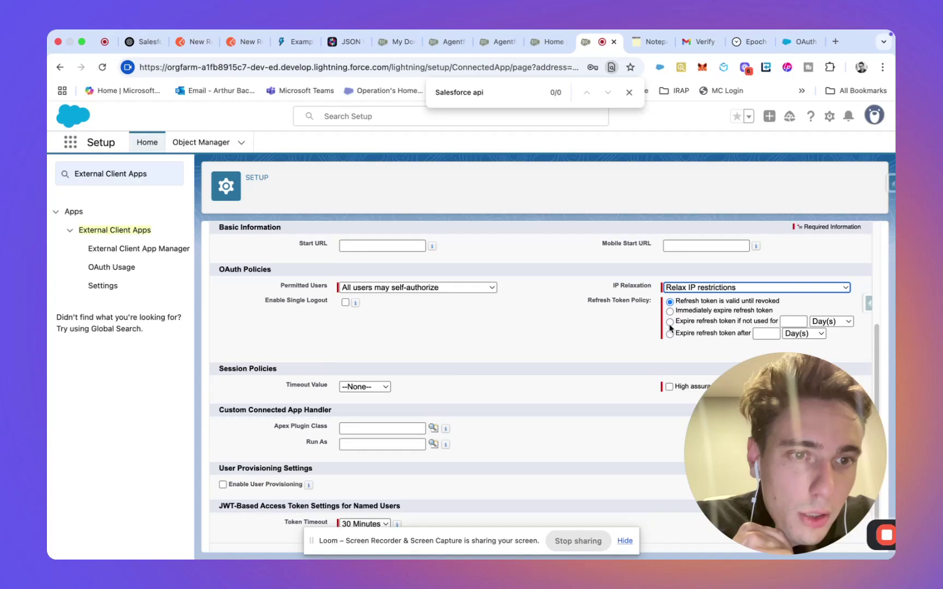
{"action": "left_click", "coordinate": [669, 322]}
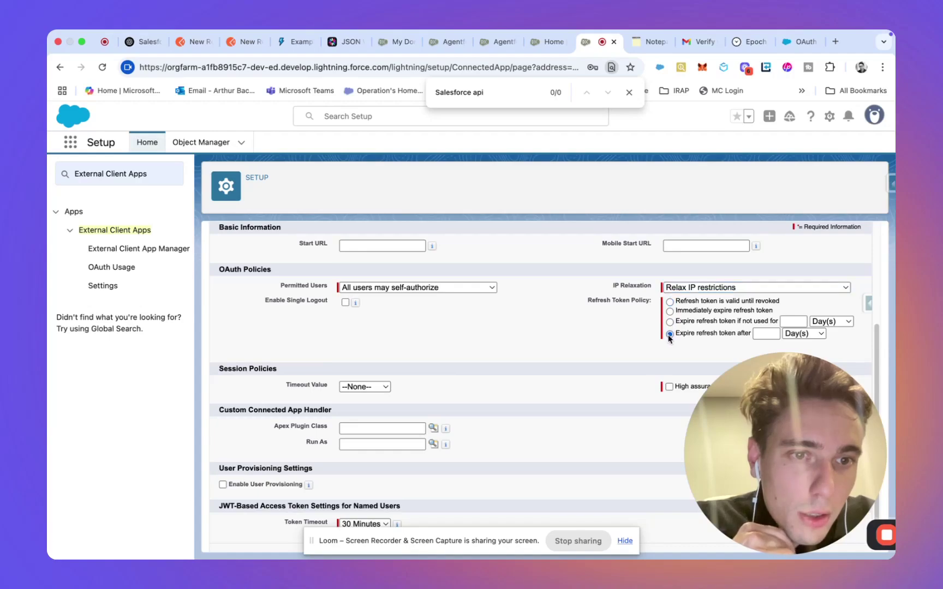
{"action": "left_click", "coordinate": [756, 336]}
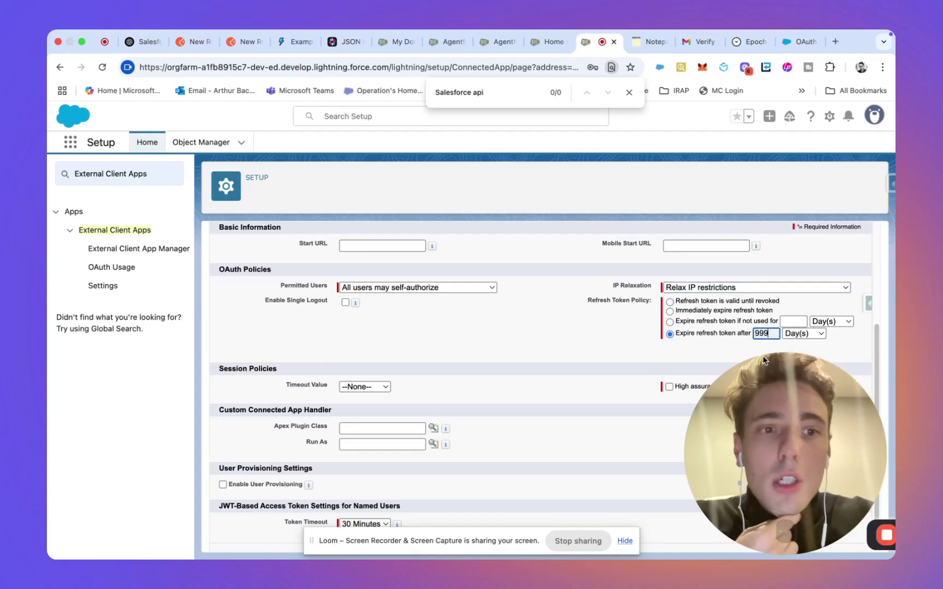
{"action": "left_click", "coordinate": [603, 345]}
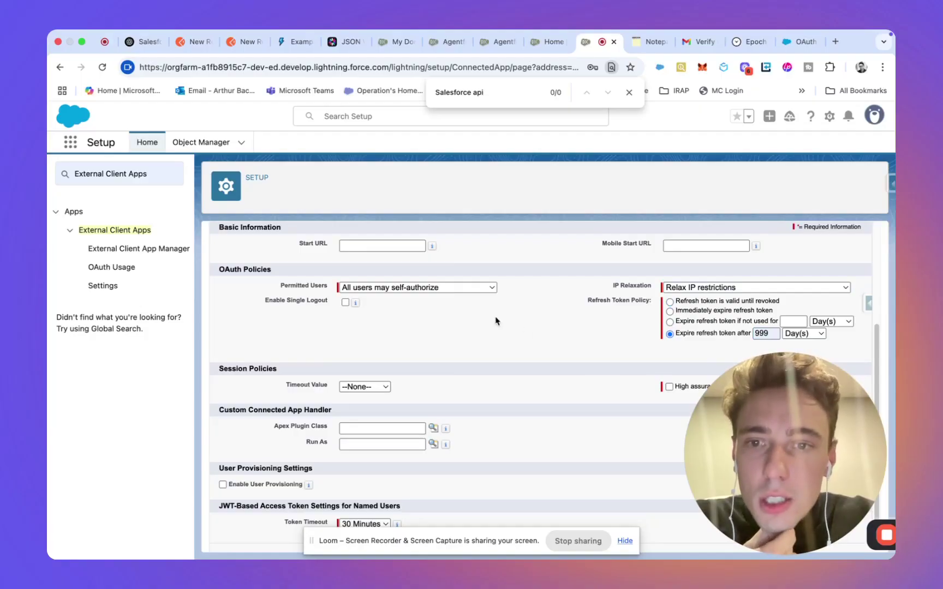
{"action": "scroll", "coordinate": [496, 321], "scroll_direction": "down", "scroll_amount": 1}
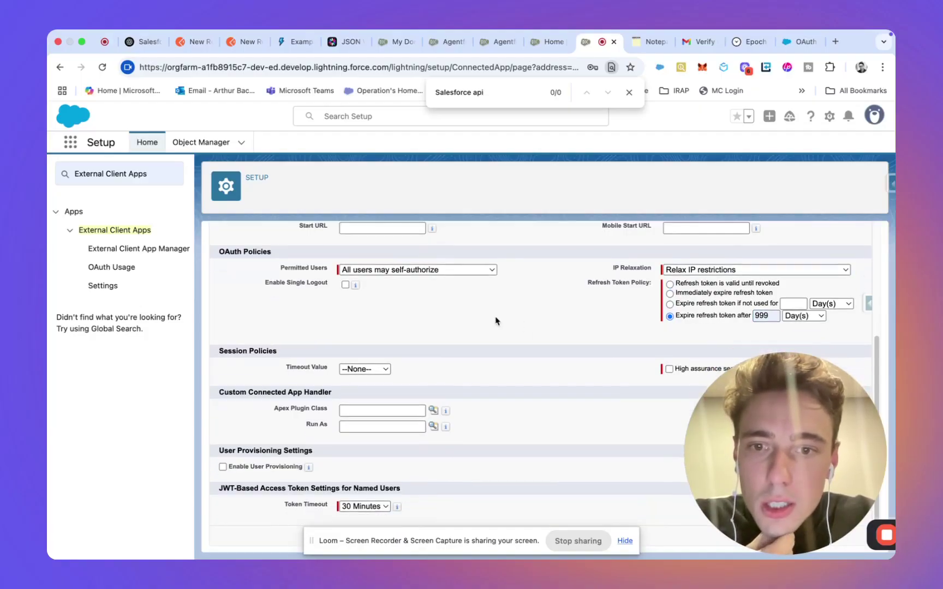
{"action": "left_click", "coordinate": [374, 378]}
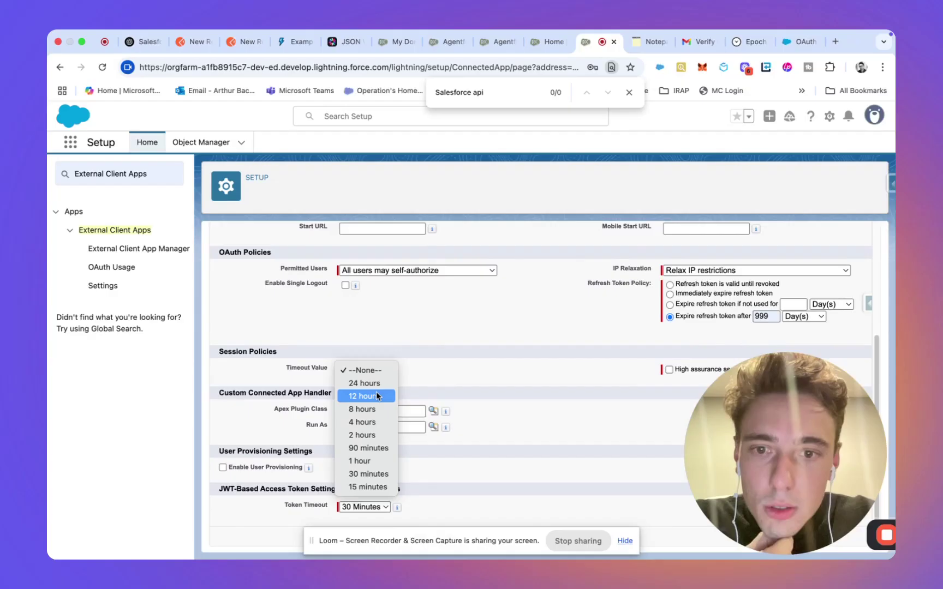
{"action": "left_click", "coordinate": [376, 384]}
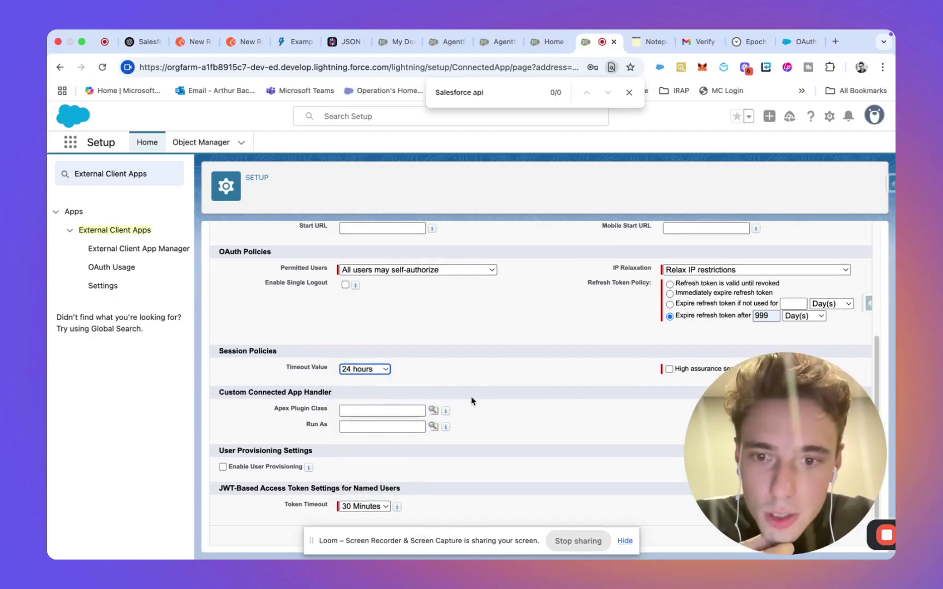
Step: Set Run As to your own user and keep the JWT access token timeout at 30 Minutes
{"action": "left_click", "coordinate": [433, 426]}
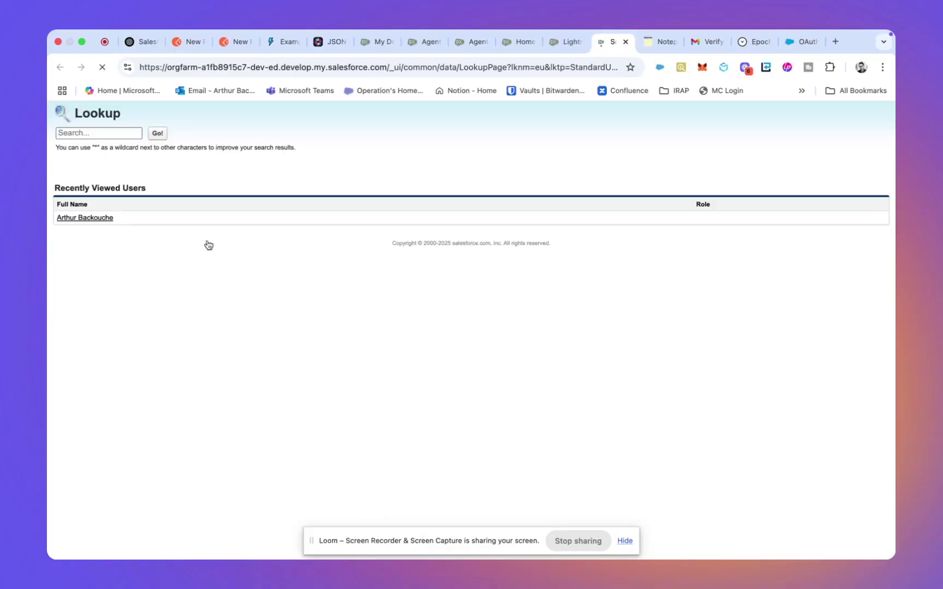
{"action": "left_click", "coordinate": [84, 218]}
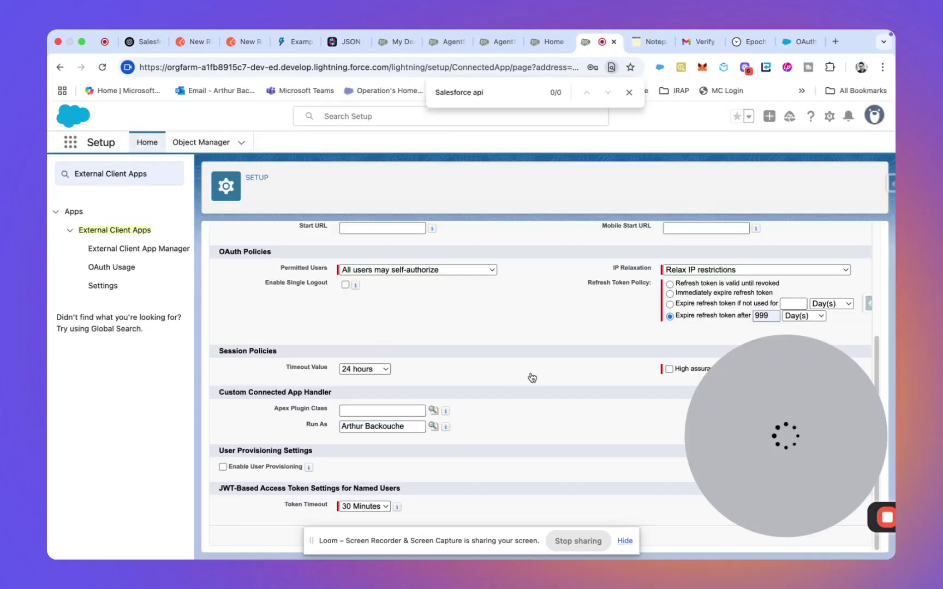
{"action": "left_click", "coordinate": [372, 512]}
{"action": "left_click", "coordinate": [312, 497]}
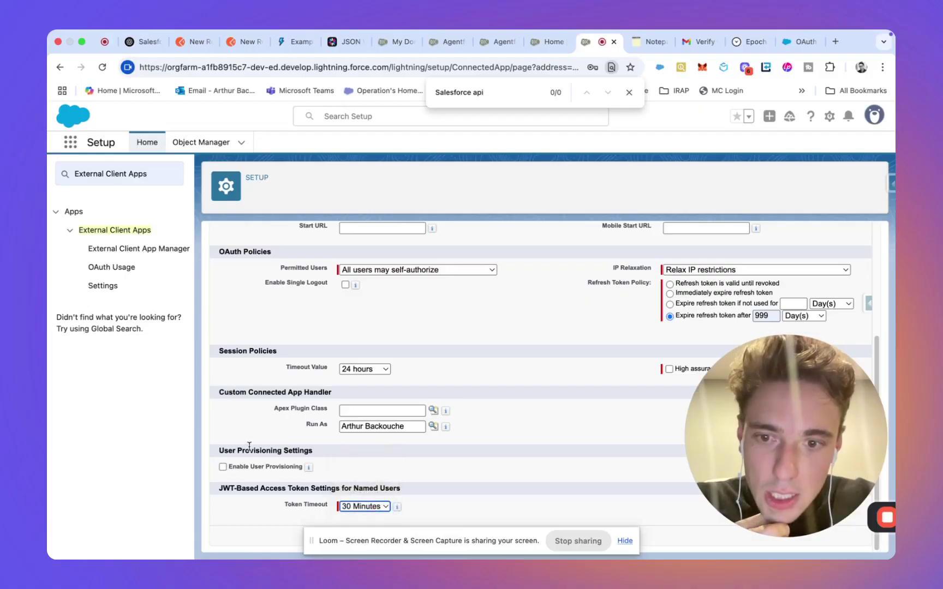
{"action": "mouse_move", "coordinate": [310, 471]}
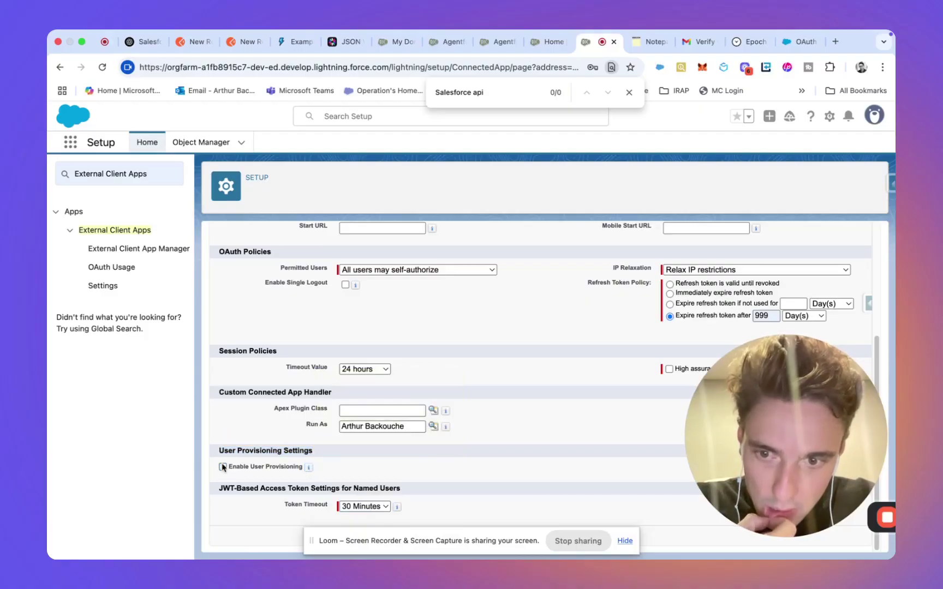
{"action": "scroll", "coordinate": [230, 441], "scroll_direction": "up", "scroll_amount": 3}
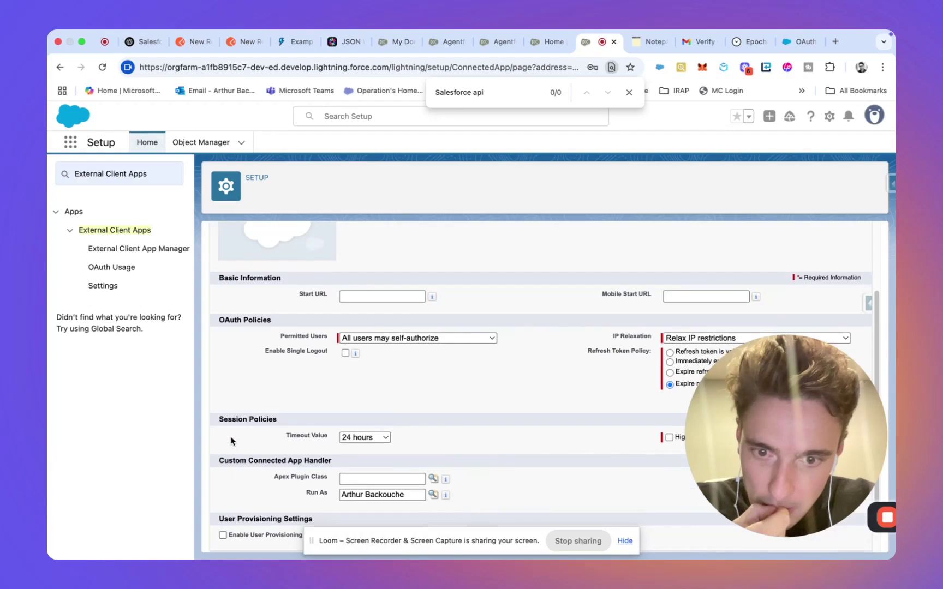
{"action": "scroll", "coordinate": [229, 443], "scroll_direction": "down", "scroll_amount": 3}
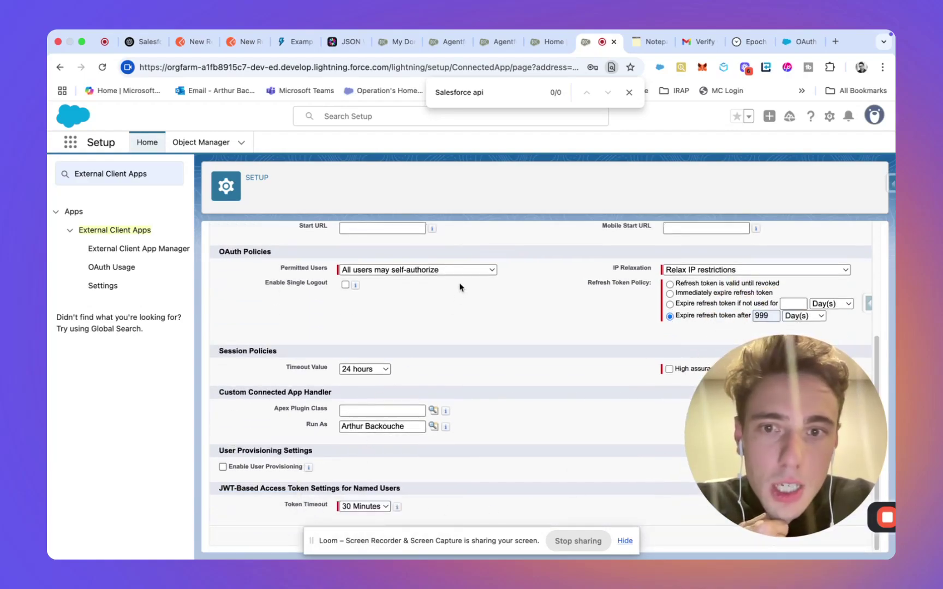
Step: Set Permitted Users to 'Admin approved users are pre-authorized', accept the warning, and save the policies
{"action": "left_click", "coordinate": [441, 272]}
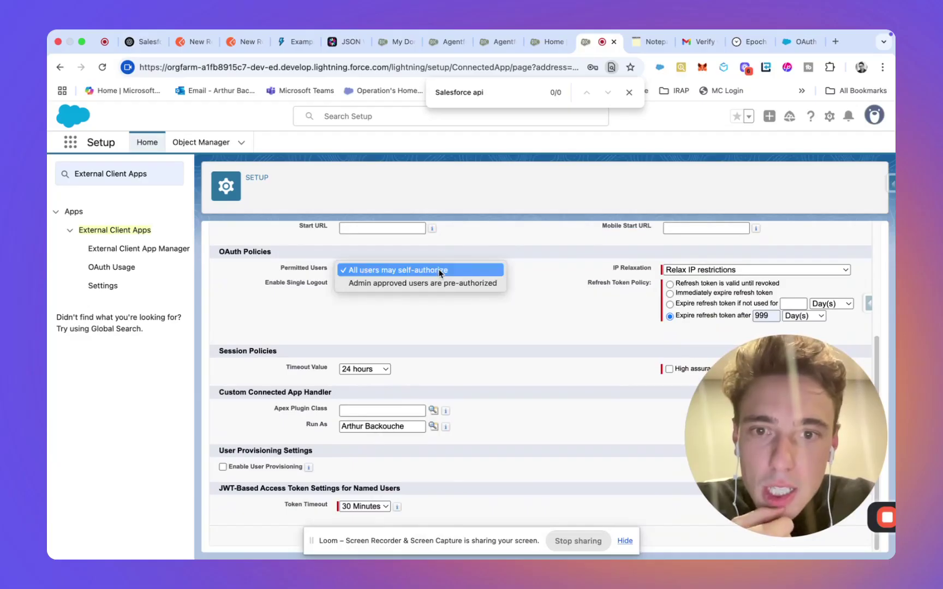
{"action": "left_click", "coordinate": [440, 283]}
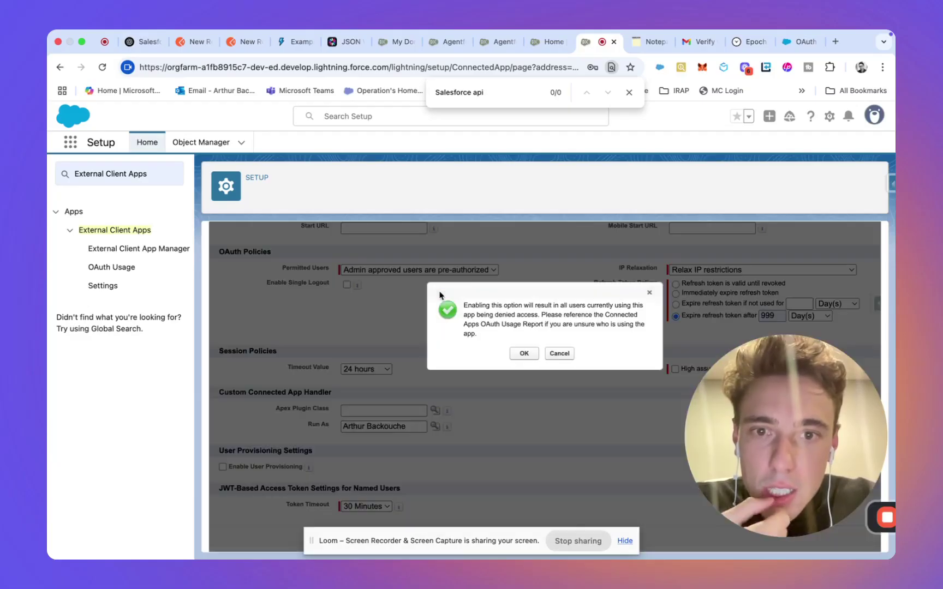
{"action": "left_click", "coordinate": [523, 354]}
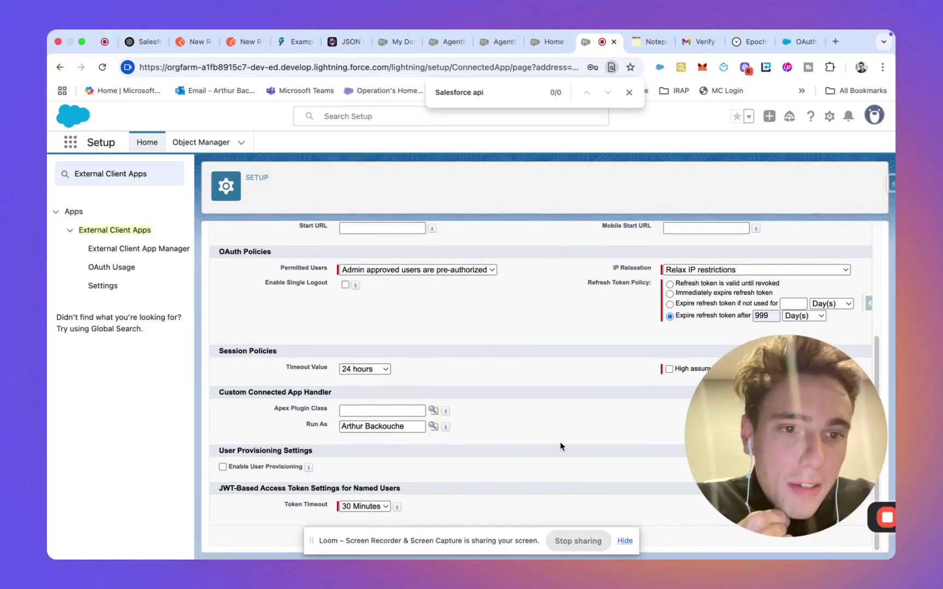
{"action": "scroll", "coordinate": [475, 292], "scroll_direction": "up", "scroll_amount": 5}
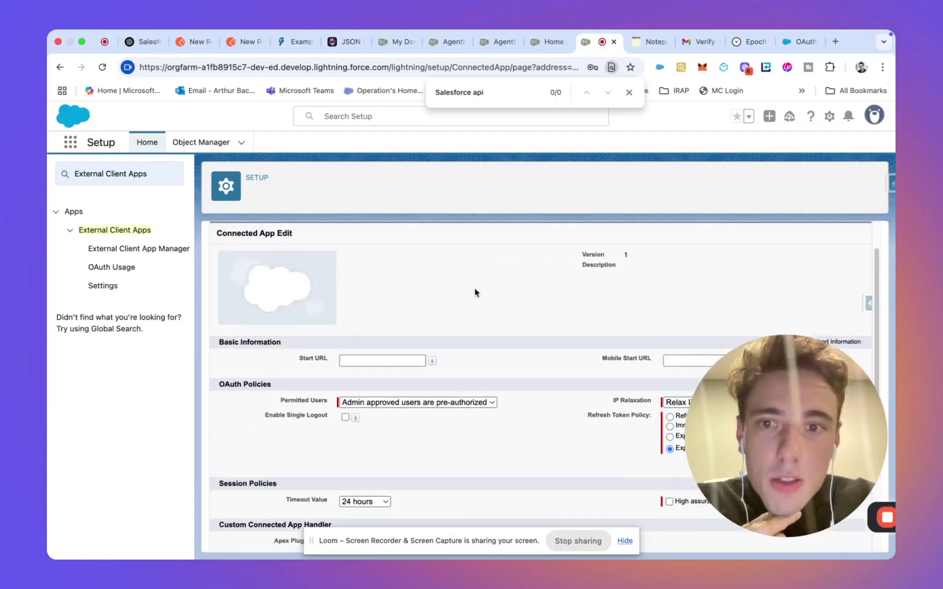
{"action": "scroll", "coordinate": [475, 292], "scroll_direction": "down", "scroll_amount": 5}
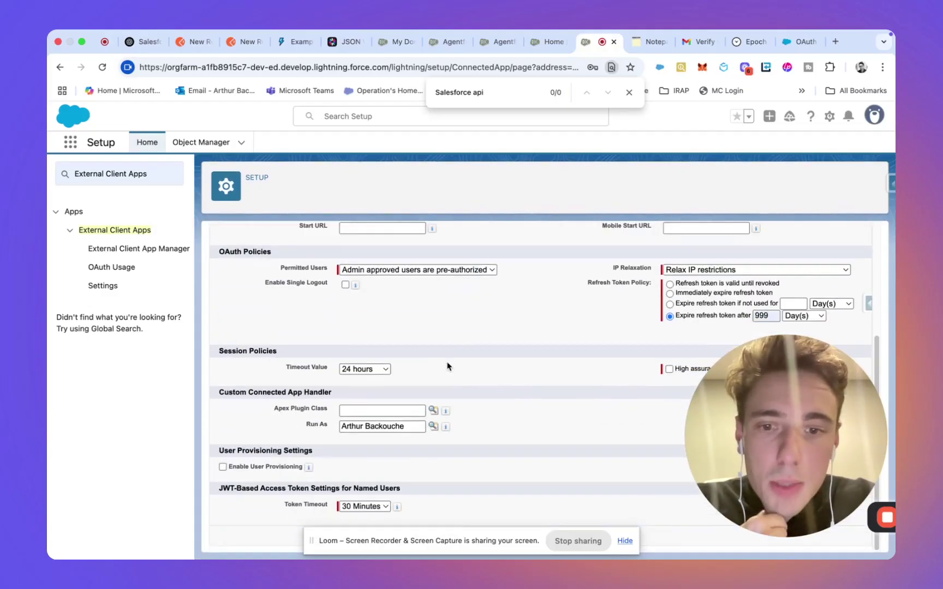
{"action": "left_click", "coordinate": [628, 541]}
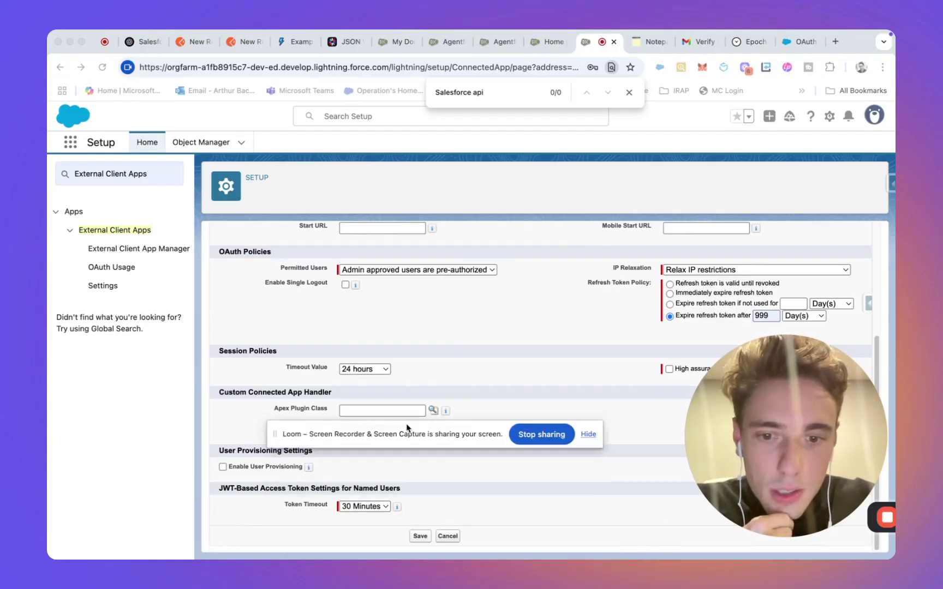
{"action": "left_click", "coordinate": [419, 537]}
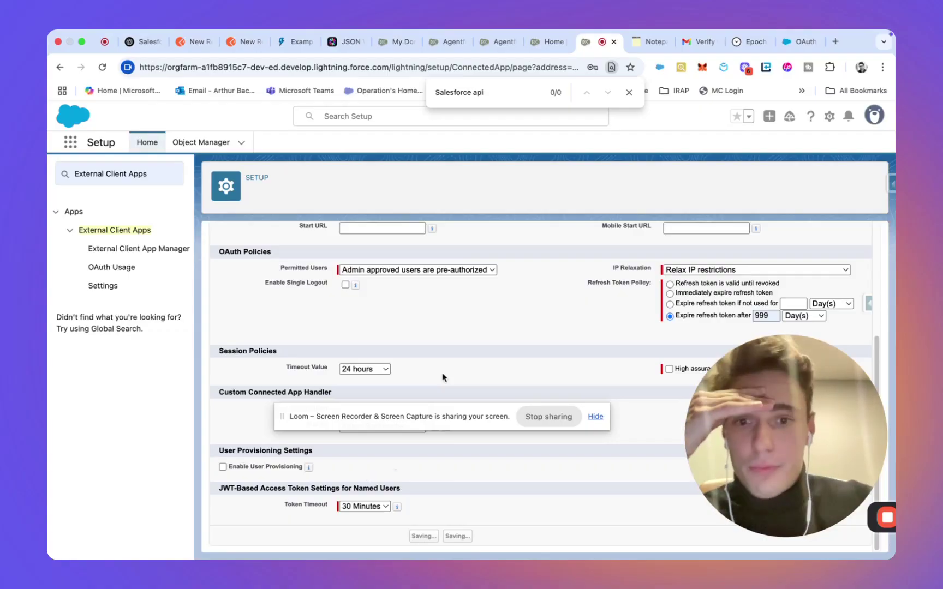
{"action": "scroll", "coordinate": [457, 330], "scroll_direction": "down", "scroll_amount": 3}
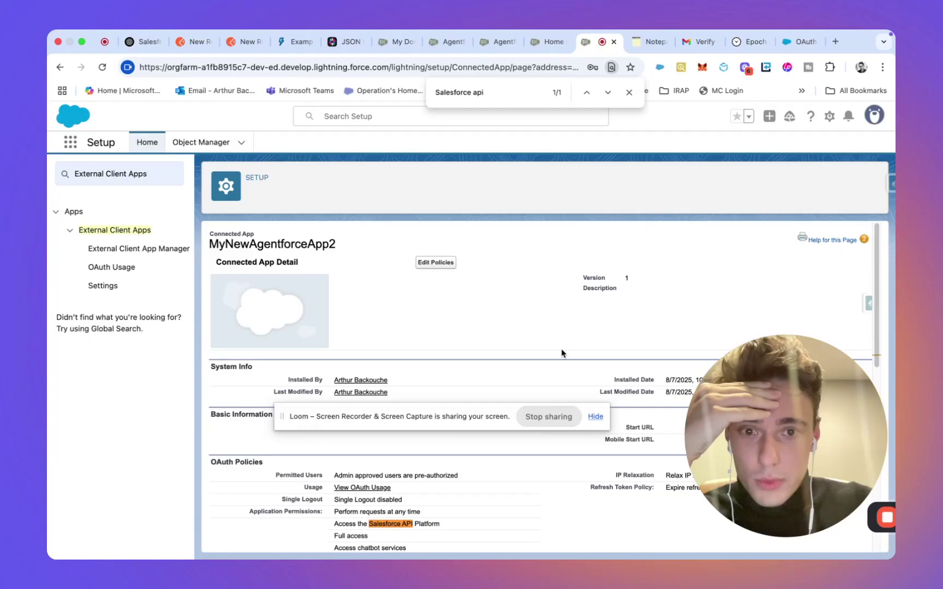
Step: In Manage Profiles, find 'admin', tick System Administrator and save the assignment
{"action": "scroll", "coordinate": [562, 353], "scroll_direction": "down", "scroll_amount": 10}
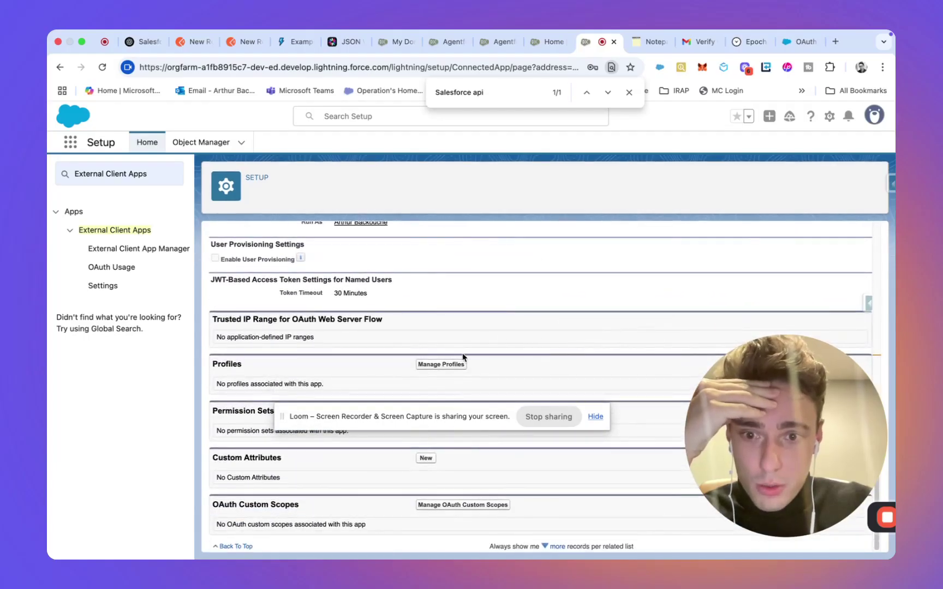
{"action": "left_click", "coordinate": [453, 364]}
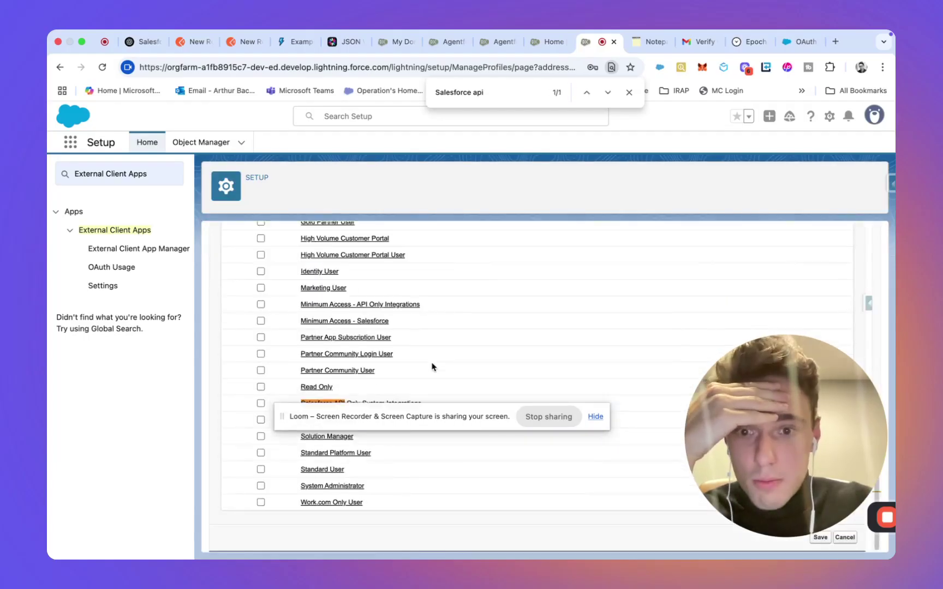
{"action": "left_click", "coordinate": [599, 418]}
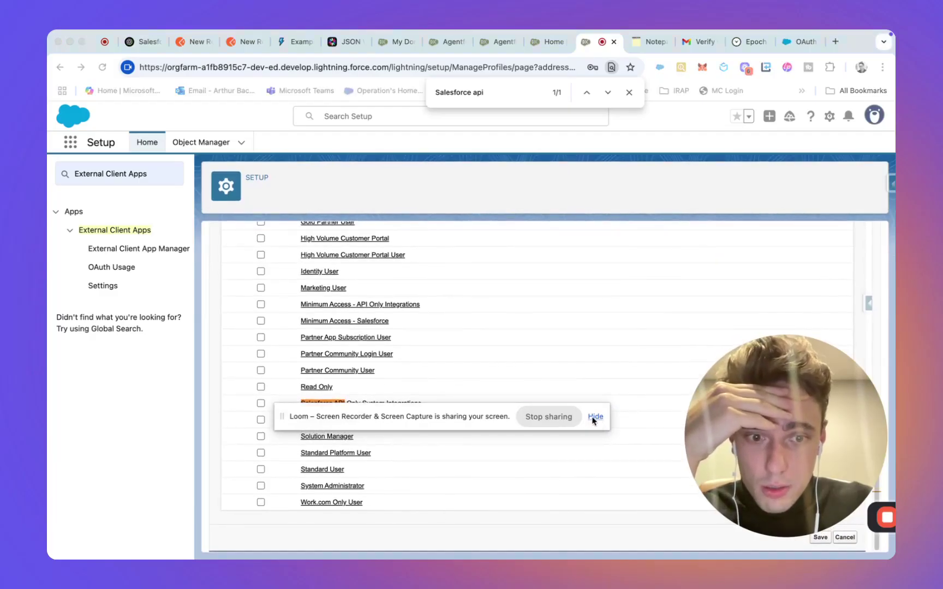
{"action": "left_click_drag", "start_coordinate": [297, 416], "coordinate": [291, 564]}
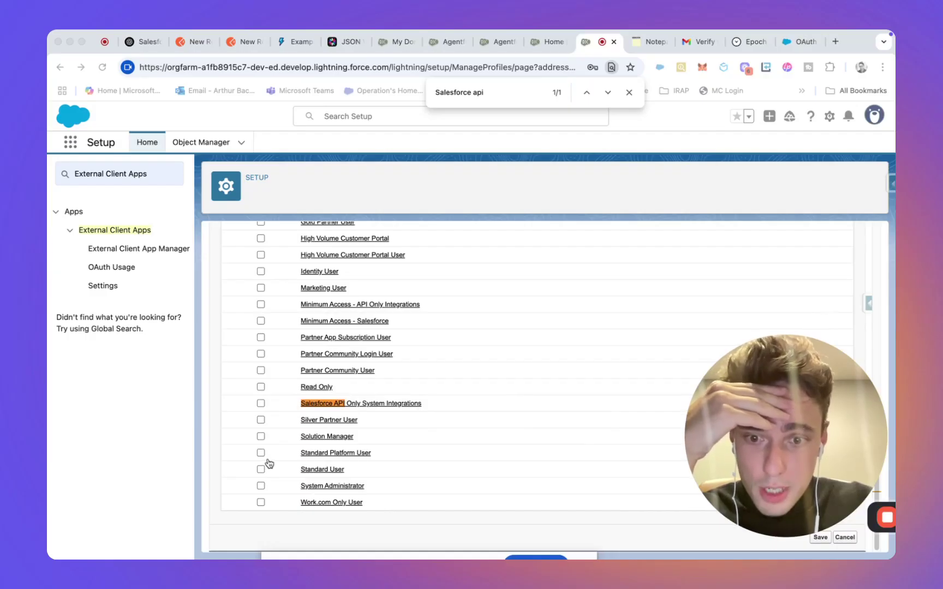
{"action": "scroll", "coordinate": [268, 464], "scroll_direction": "up", "scroll_amount": 15}
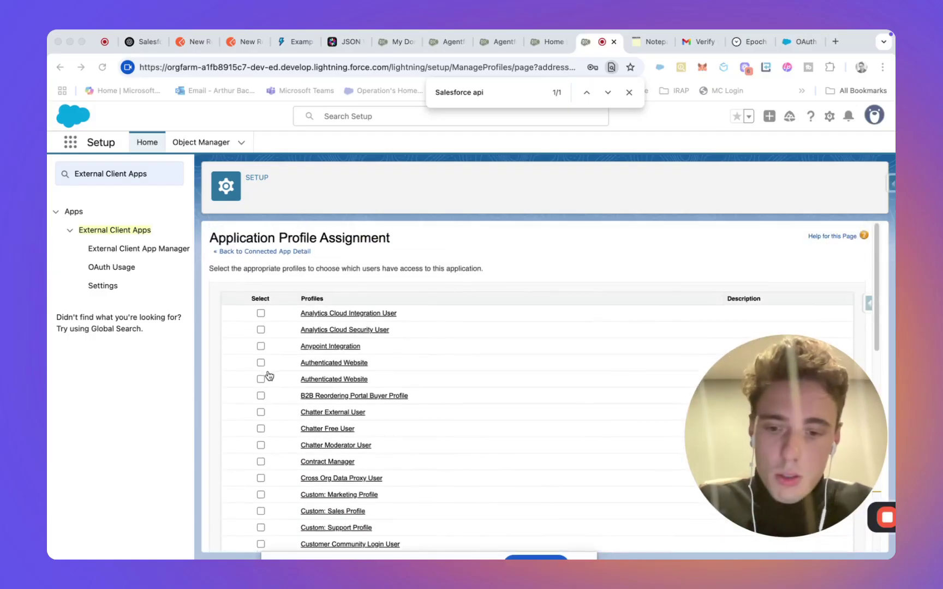
{"action": "key", "text": "super+f"}
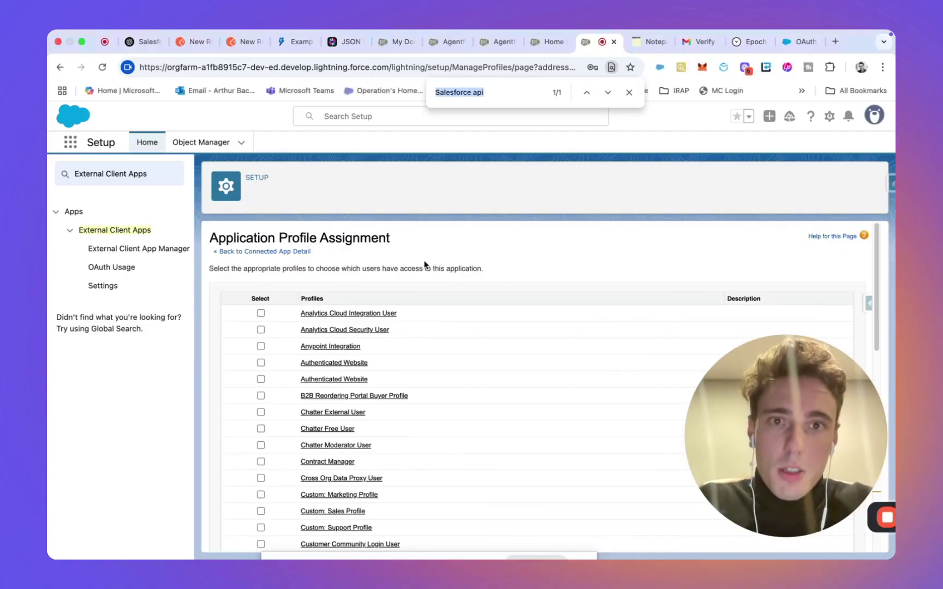
{"action": "type", "text": "admin"}
{"action": "left_click", "coordinate": [261, 485]}
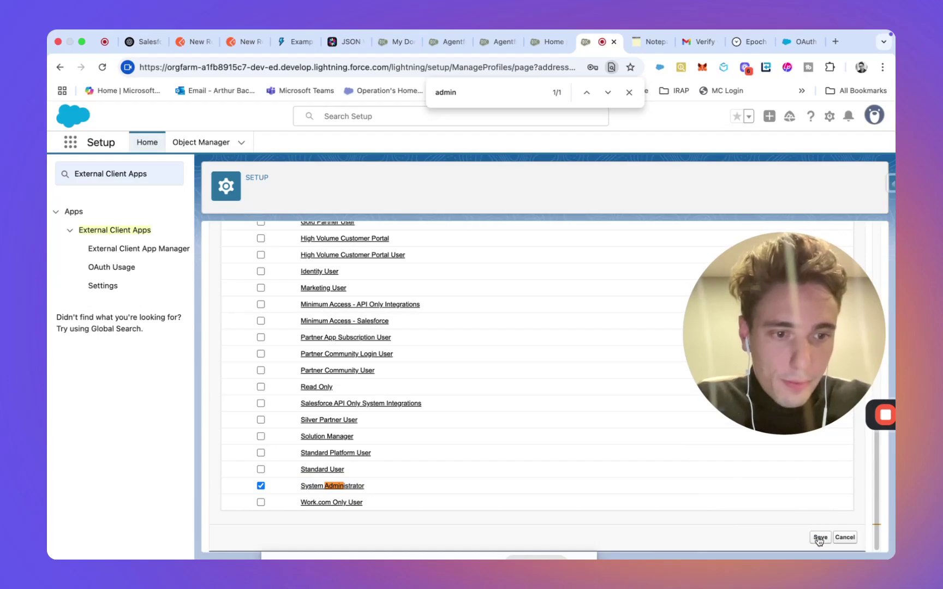
{"action": "left_click", "coordinate": [820, 537]}
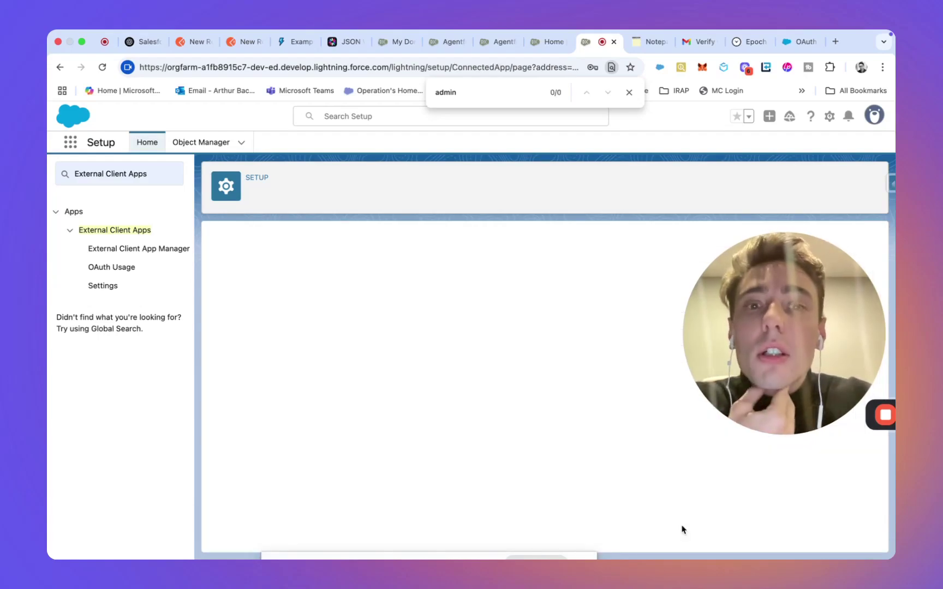
Step: Check that Profiles lists System Administrator, then clear the Setup Quick Find box for a new search
{"action": "scroll", "coordinate": [496, 343], "scroll_direction": "down", "scroll_amount": 15}
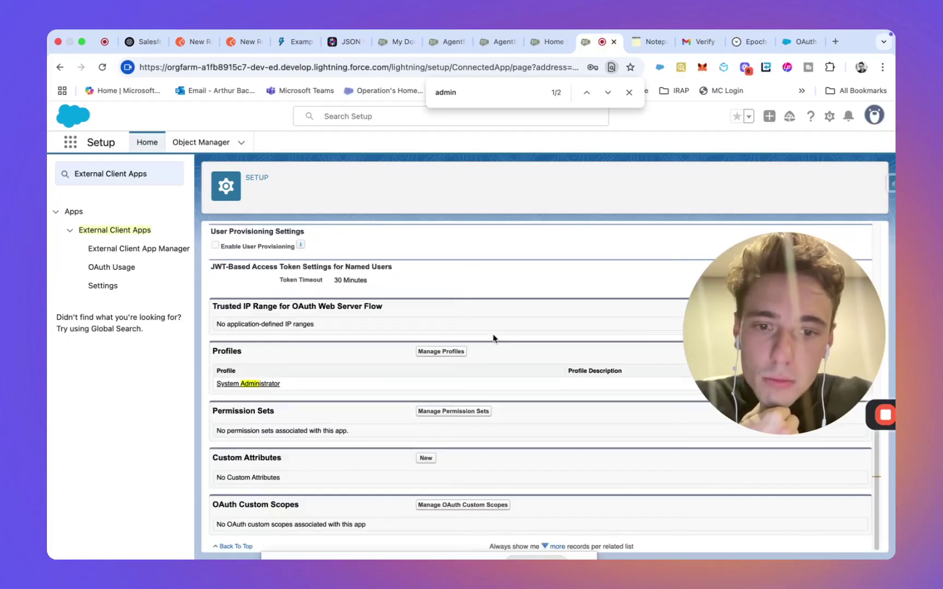
{"action": "scroll", "coordinate": [493, 339], "scroll_direction": "up", "scroll_amount": 15}
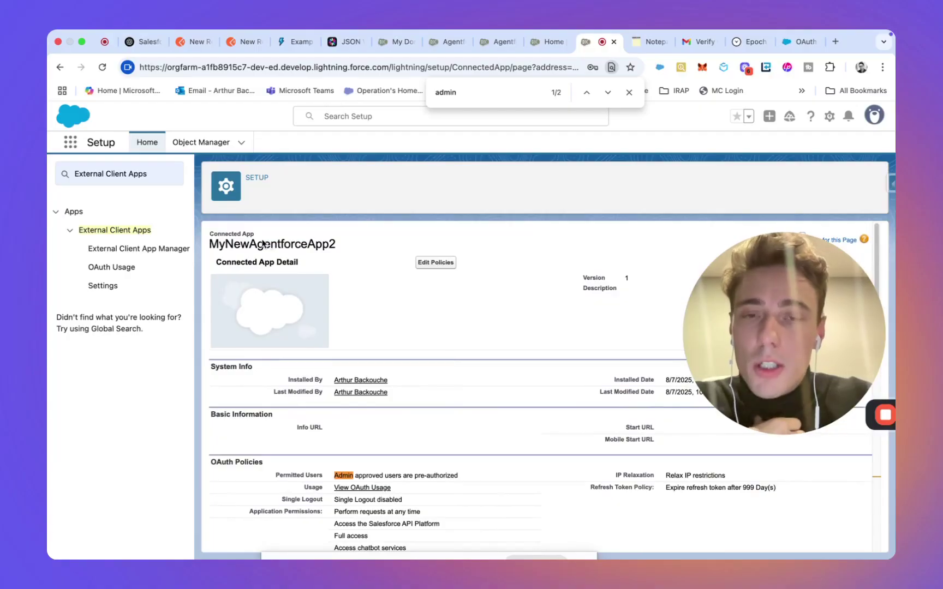
{"action": "scroll", "coordinate": [347, 501], "scroll_direction": "down", "scroll_amount": 1}
{"action": "scroll", "coordinate": [346, 498], "scroll_direction": "down", "scroll_amount": 10}
{"action": "scroll", "coordinate": [354, 464], "scroll_direction": "up", "scroll_amount": 10}
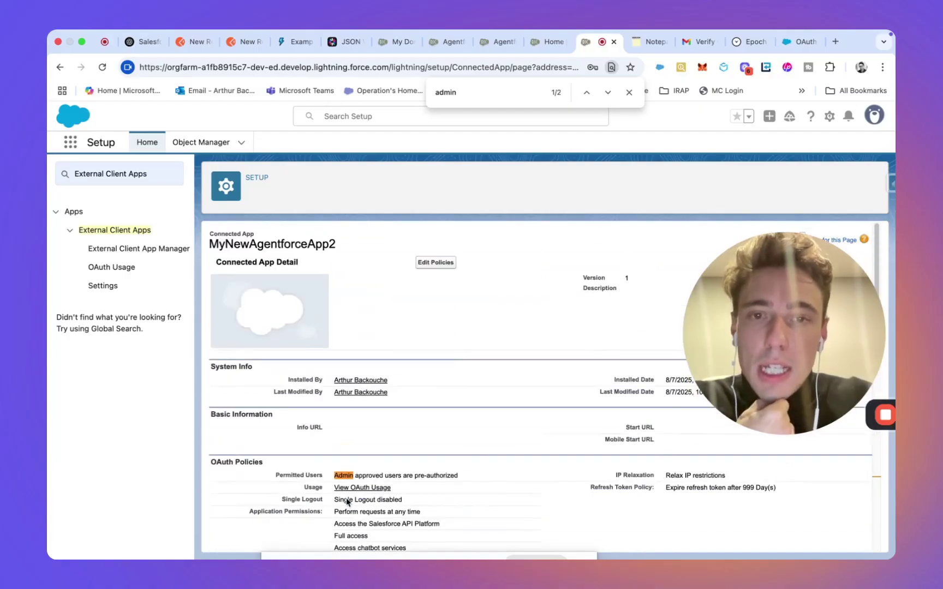
{"action": "scroll", "coordinate": [349, 393], "scroll_direction": "down", "scroll_amount": 10}
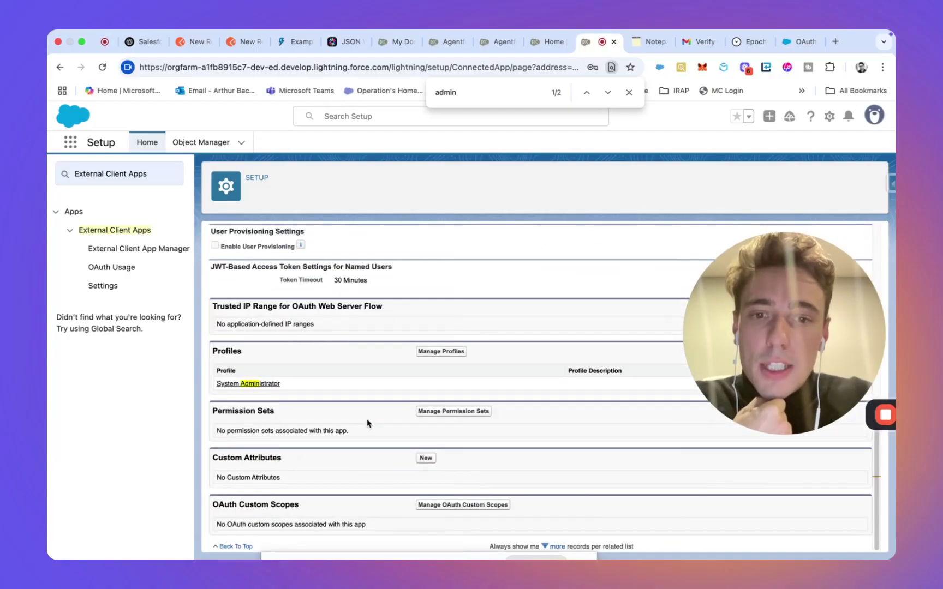
{"action": "scroll", "coordinate": [362, 371], "scroll_direction": "up", "scroll_amount": 10}
{"action": "left_click", "coordinate": [152, 175]}
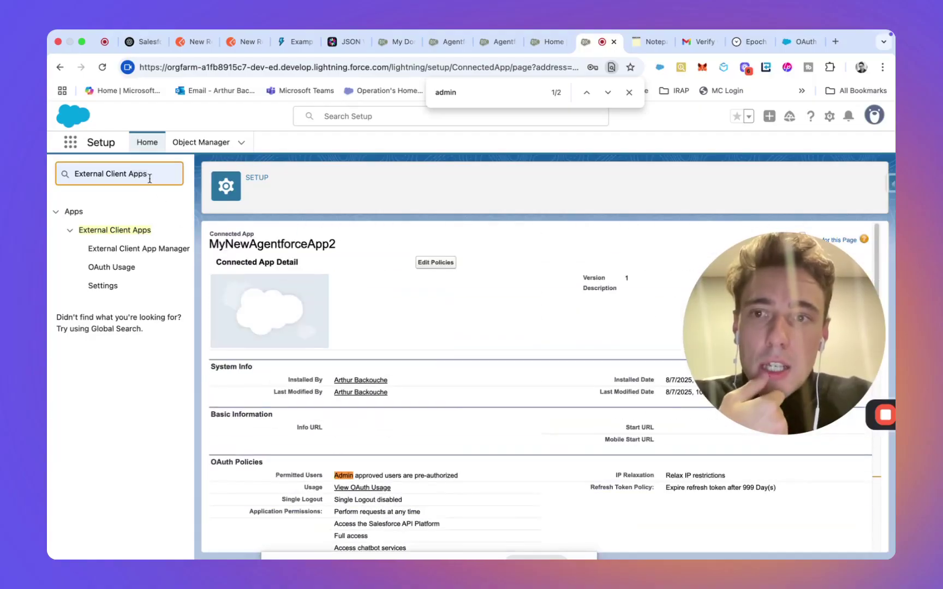
{"action": "key", "text": "ctrl+a"}
Step: Filter Setup by 'auth' and review the flows on the OAuth and OpenID Connect Settings page
{"action": "type", "text": "auth"}
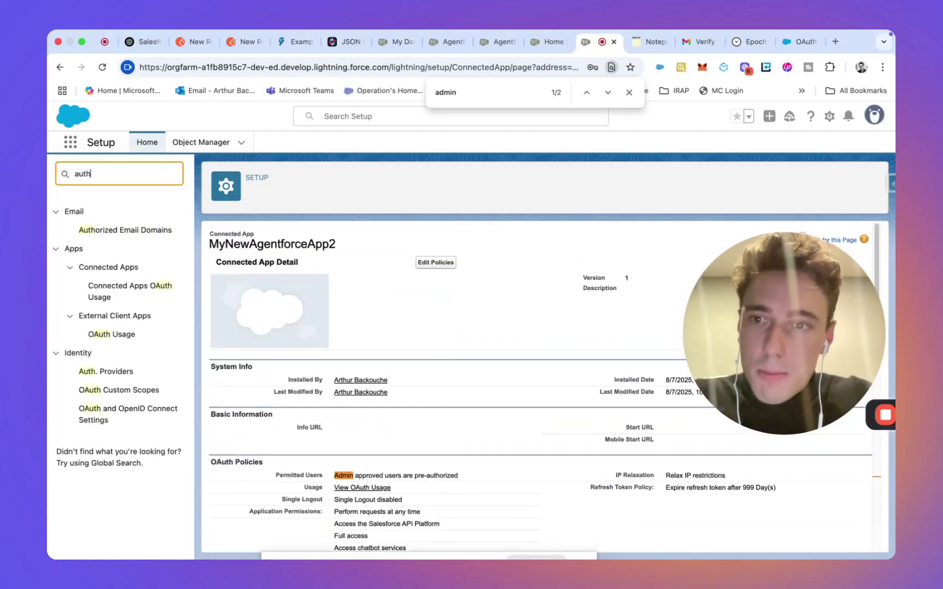
{"action": "left_click", "coordinate": [107, 373]}
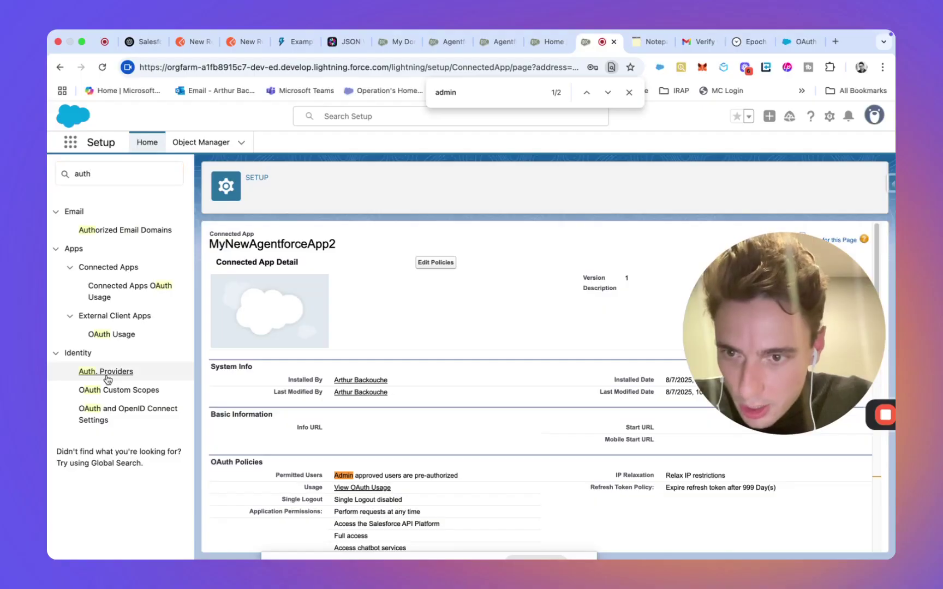
{"action": "left_click", "coordinate": [112, 414]}
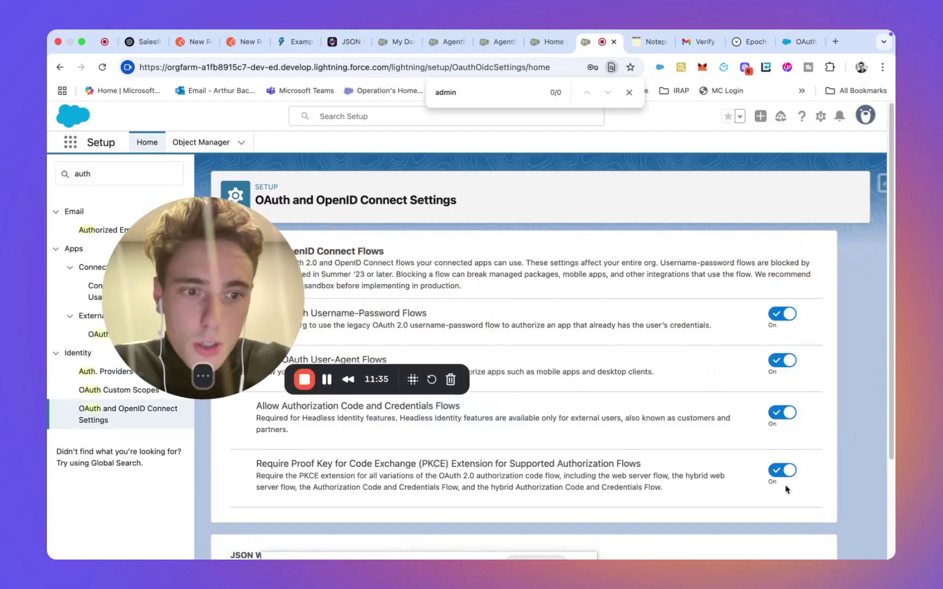
{"action": "scroll", "coordinate": [771, 312], "scroll_direction": "down", "scroll_amount": 3}
{"action": "scroll", "coordinate": [772, 314], "scroll_direction": "down", "scroll_amount": 2}
{"action": "scroll", "coordinate": [737, 294], "scroll_direction": "up", "scroll_amount": 6}
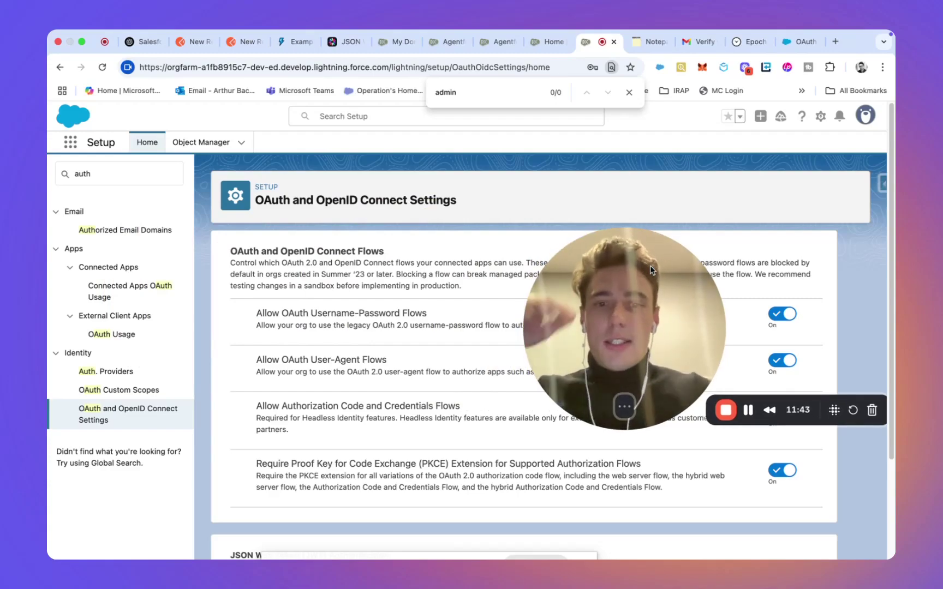
{"action": "scroll", "coordinate": [392, 322], "scroll_direction": "down", "scroll_amount": 3}
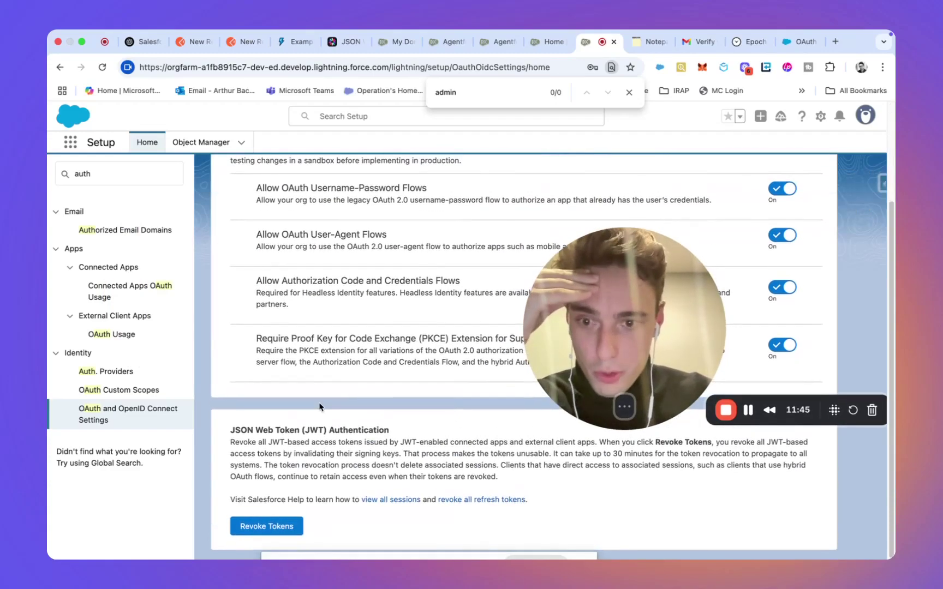
{"action": "scroll", "coordinate": [297, 177], "scroll_direction": "up", "scroll_amount": 3}
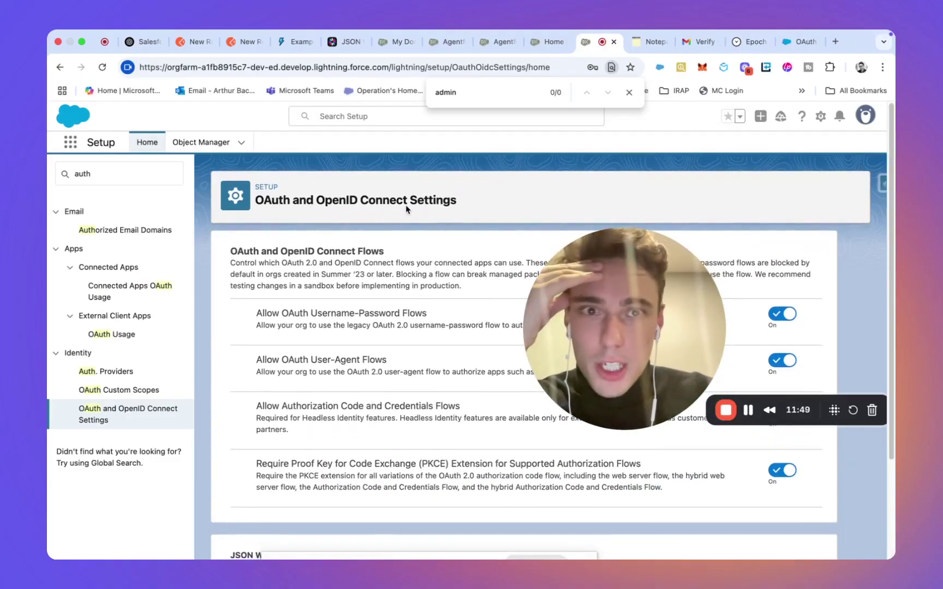
Step: Cycle through the My Domain and Agentforce tabs to the Postman sessions request
{"action": "left_click", "coordinate": [396, 43]}
{"action": "left_click", "coordinate": [447, 42]}
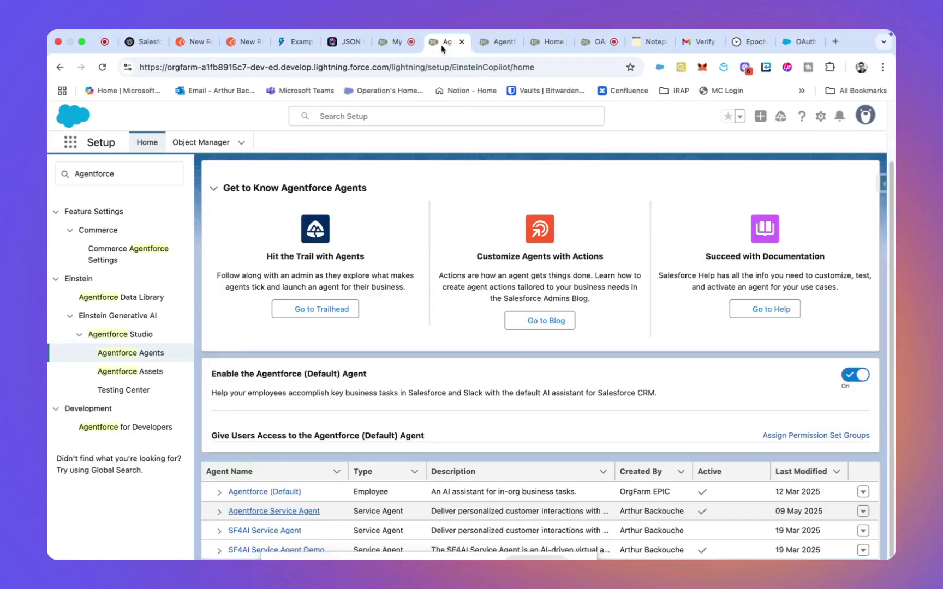
{"action": "left_click", "coordinate": [494, 42]}
{"action": "left_click", "coordinate": [534, 43]}
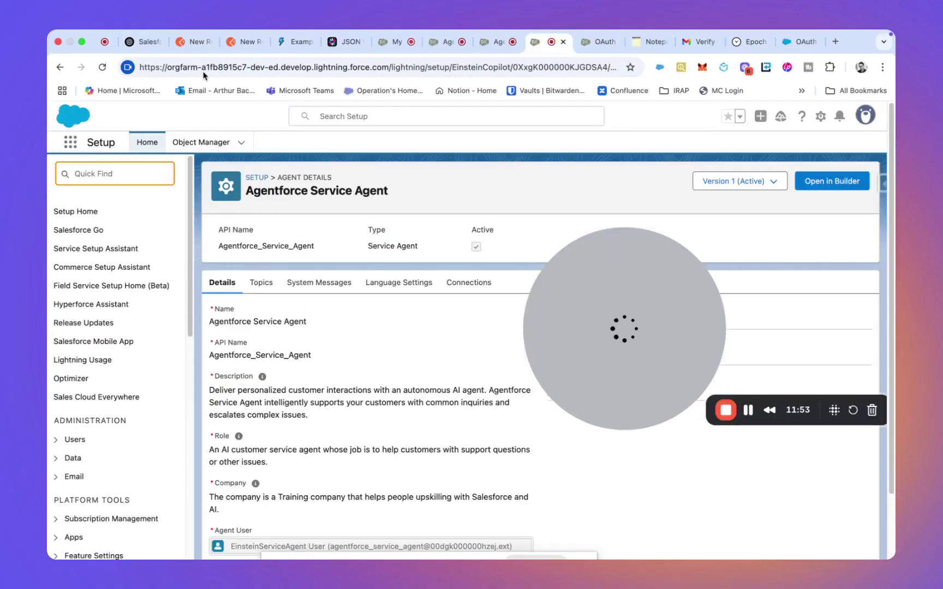
{"action": "left_click", "coordinate": [172, 42]}
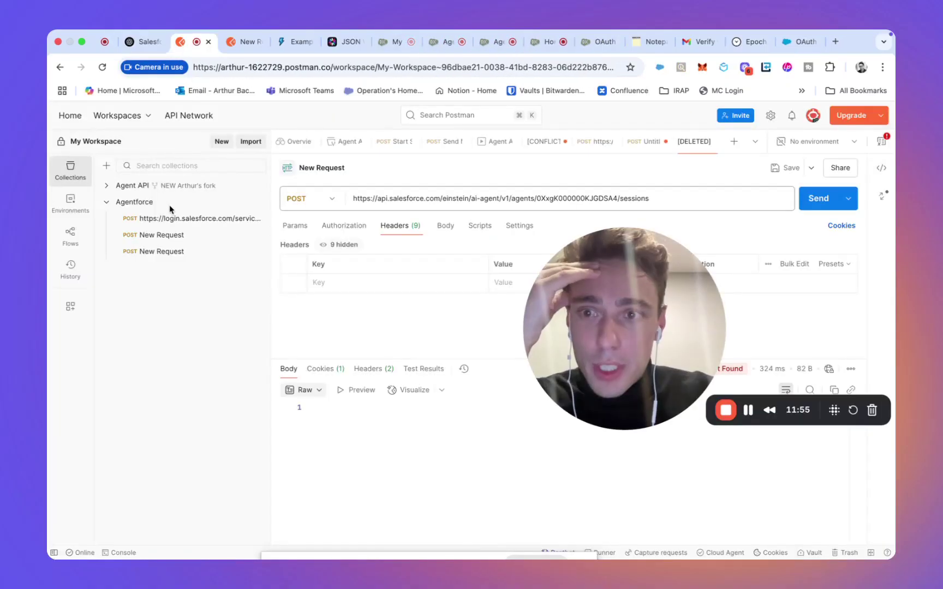
Step: Open the saved POST oauth2/token request from the Agentforce collection
{"action": "left_click", "coordinate": [144, 204]}
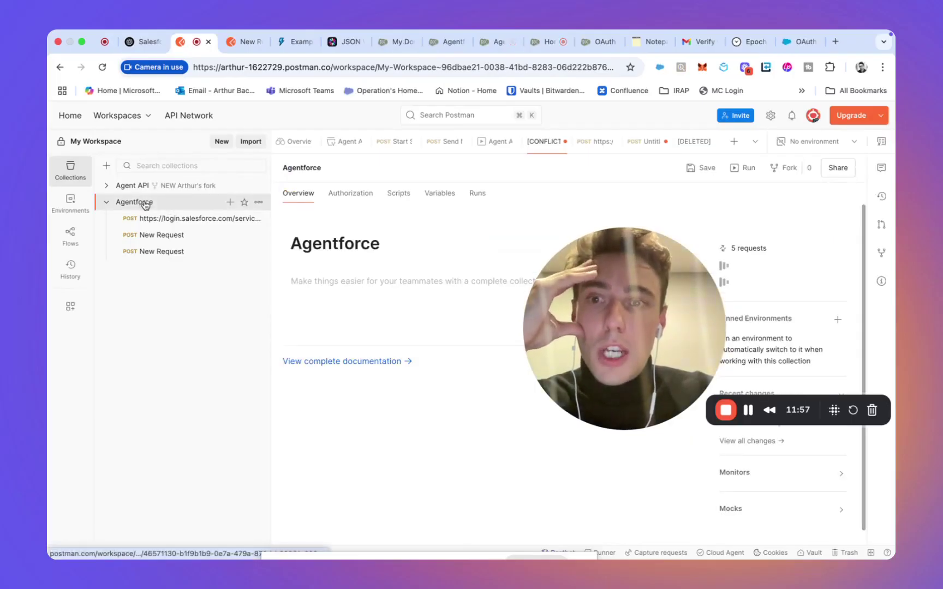
{"action": "left_click", "coordinate": [188, 221]}
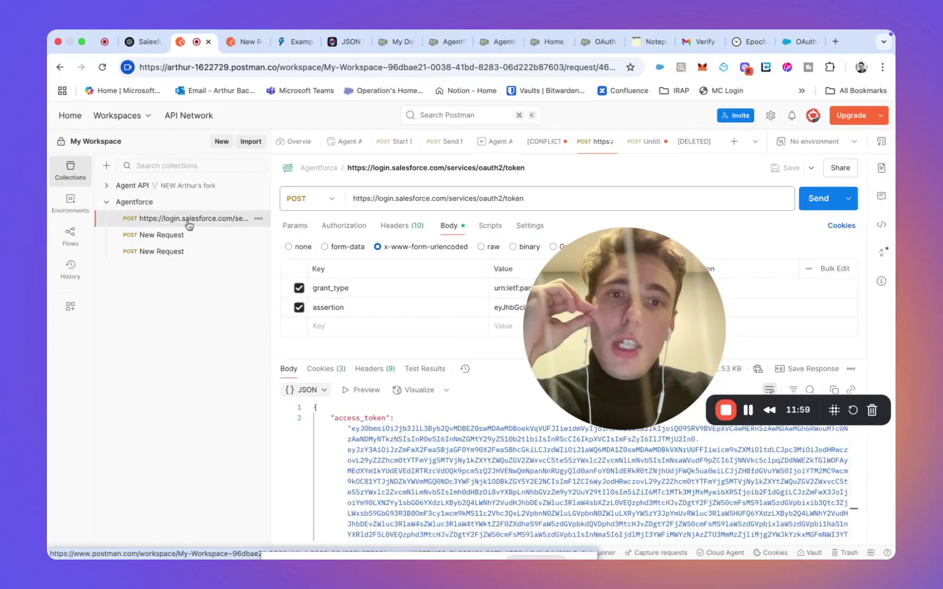
{"action": "left_click_drag", "start_coordinate": [638, 283], "coordinate": [168, 409]}
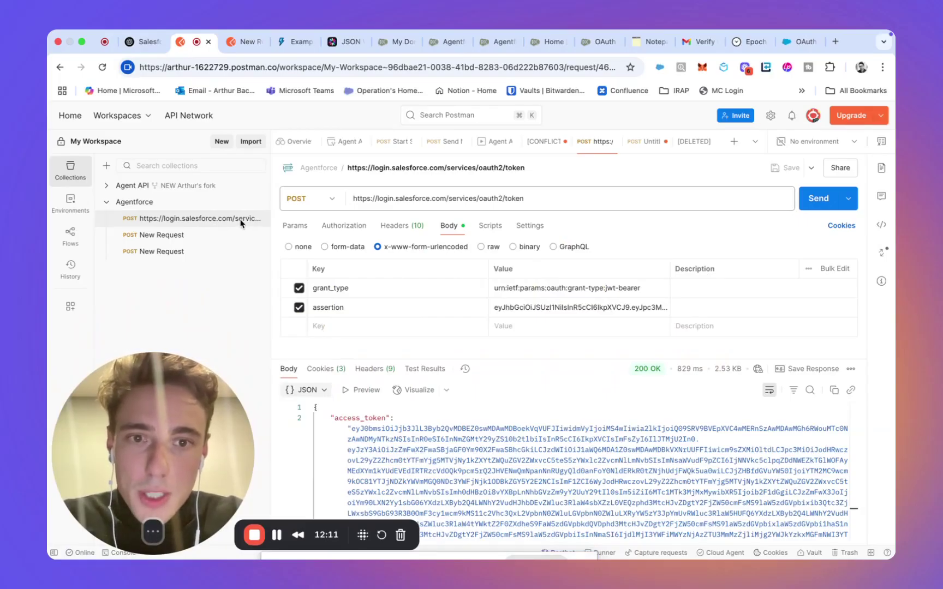
Step: Review the token request's Params, Authorization type and Headers
{"action": "left_click", "coordinate": [295, 225]}
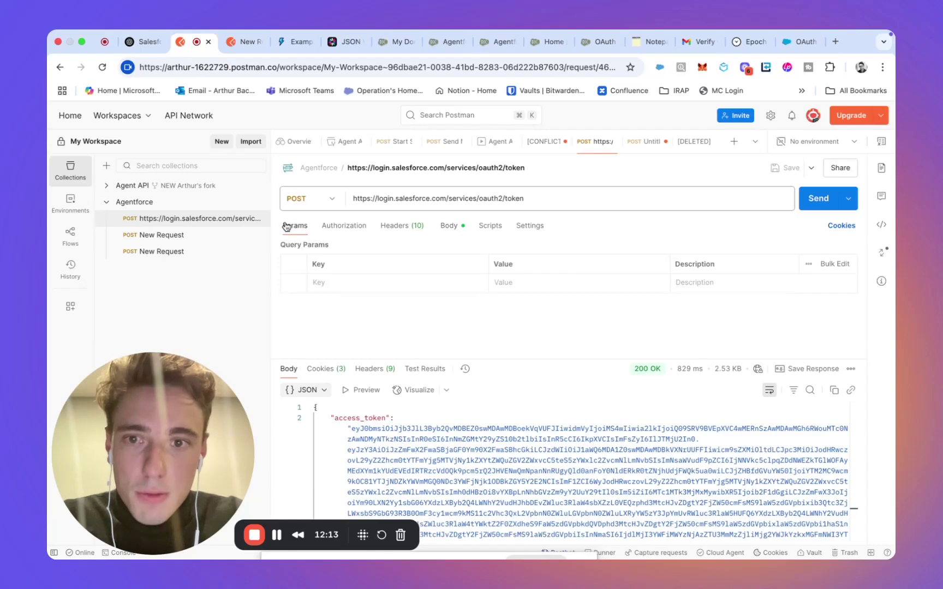
{"action": "left_click", "coordinate": [333, 226]}
{"action": "left_click", "coordinate": [389, 225]}
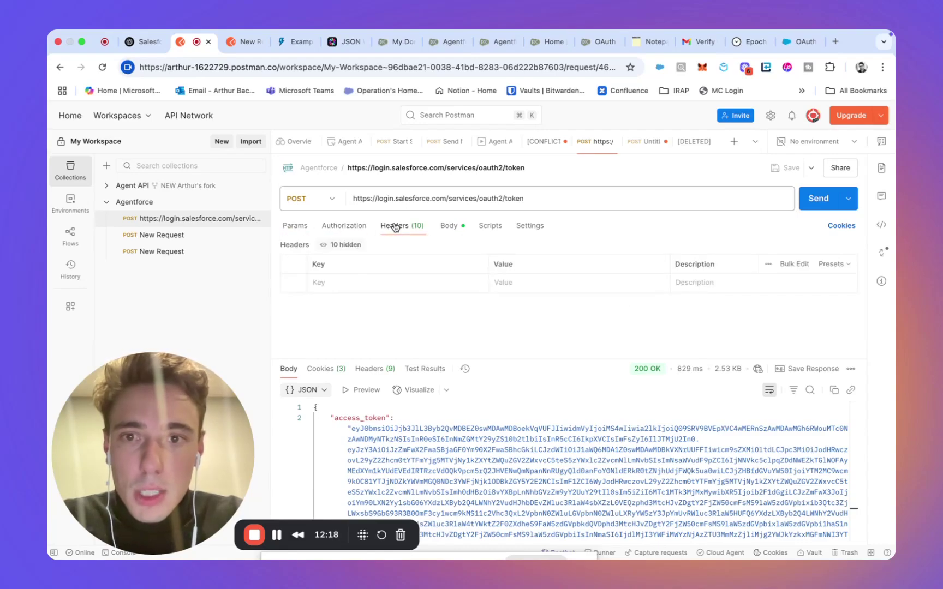
{"action": "left_click", "coordinate": [369, 229]}
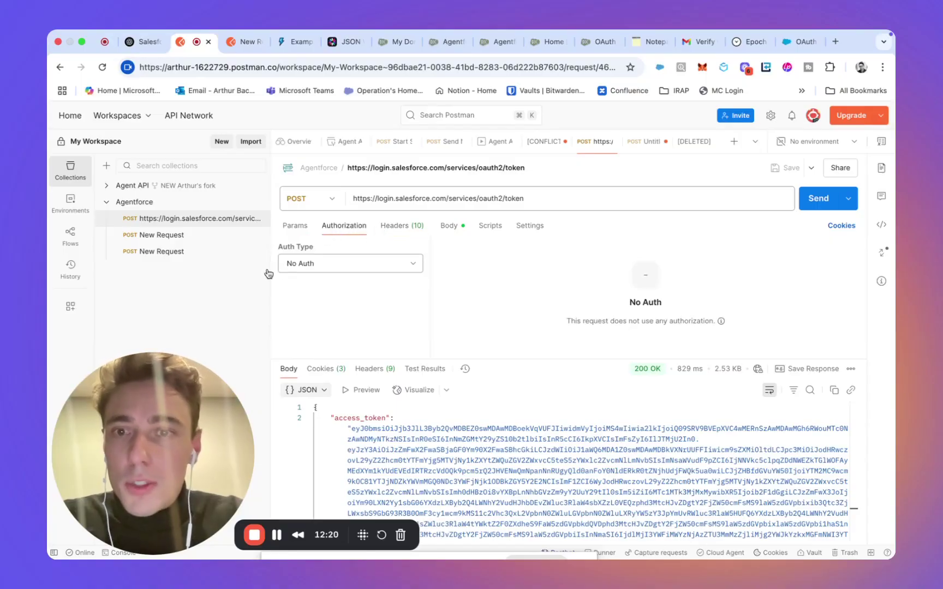
Step: Show the request Body fields and select the grant_type value
{"action": "left_click", "coordinate": [396, 231]}
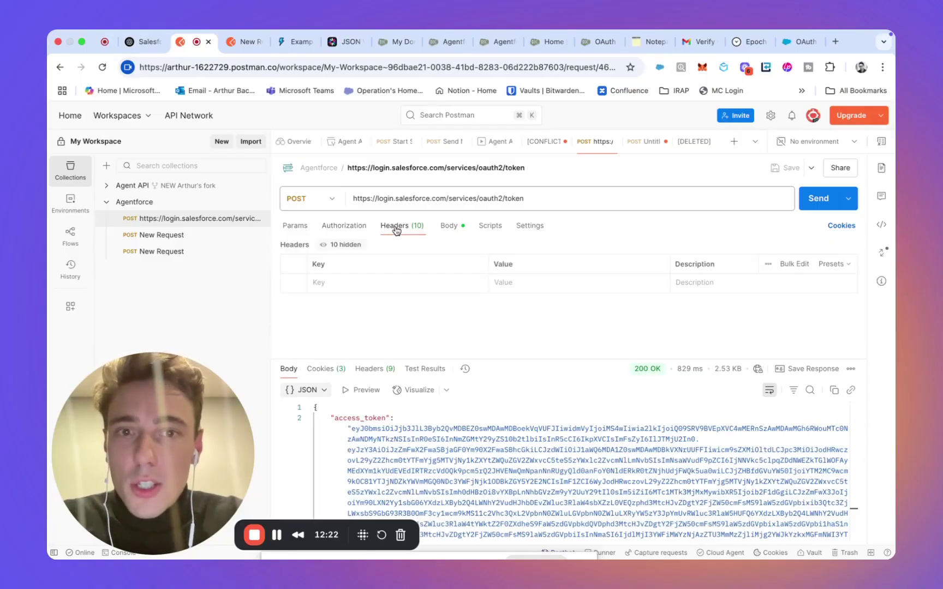
{"action": "left_click", "coordinate": [451, 229]}
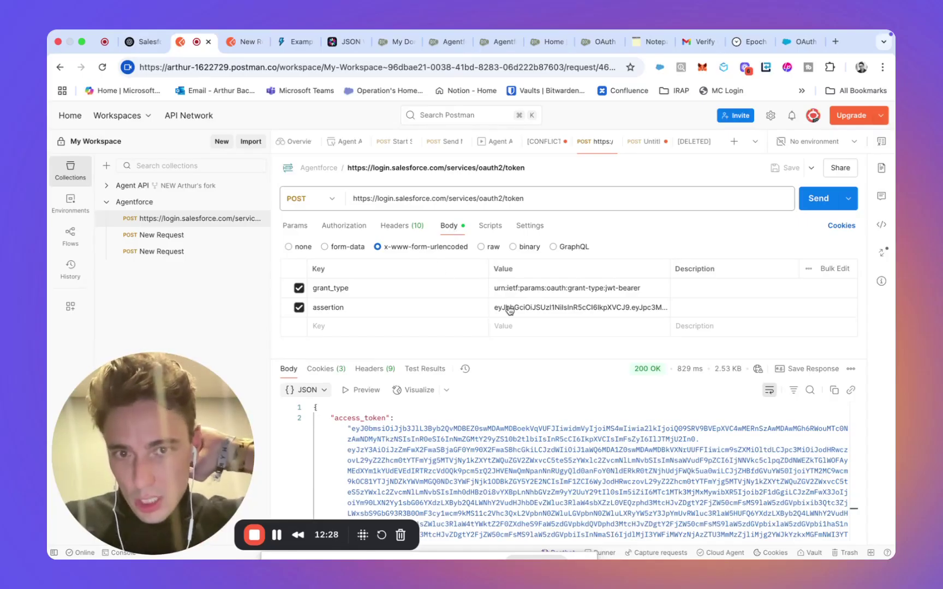
{"action": "triple_click", "coordinate": [538, 287]}
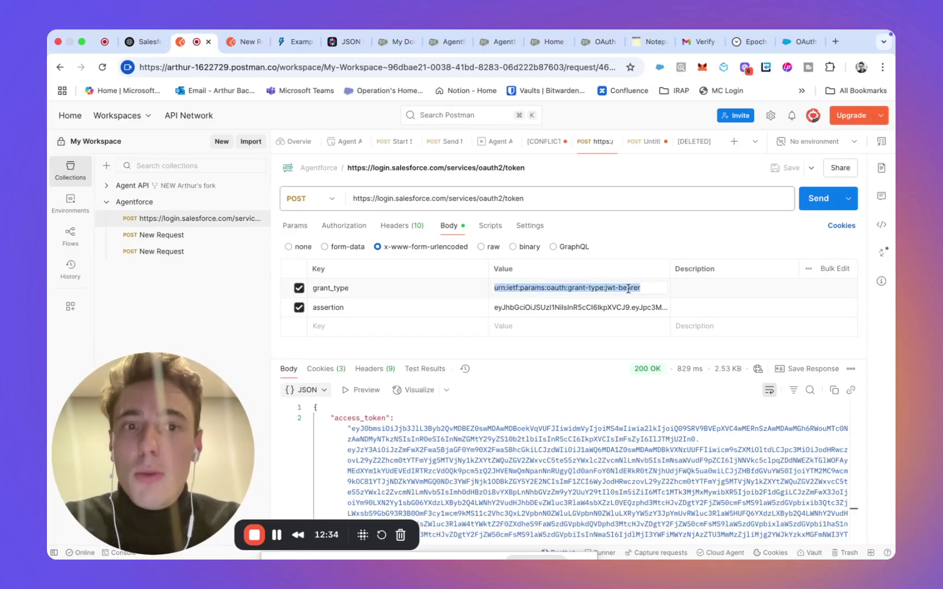
Step: Expand and inspect the full JWT assertion value, then go to the jwt.io encoder
{"action": "double_click", "coordinate": [578, 307]}
{"action": "triple_click", "coordinate": [578, 307]}
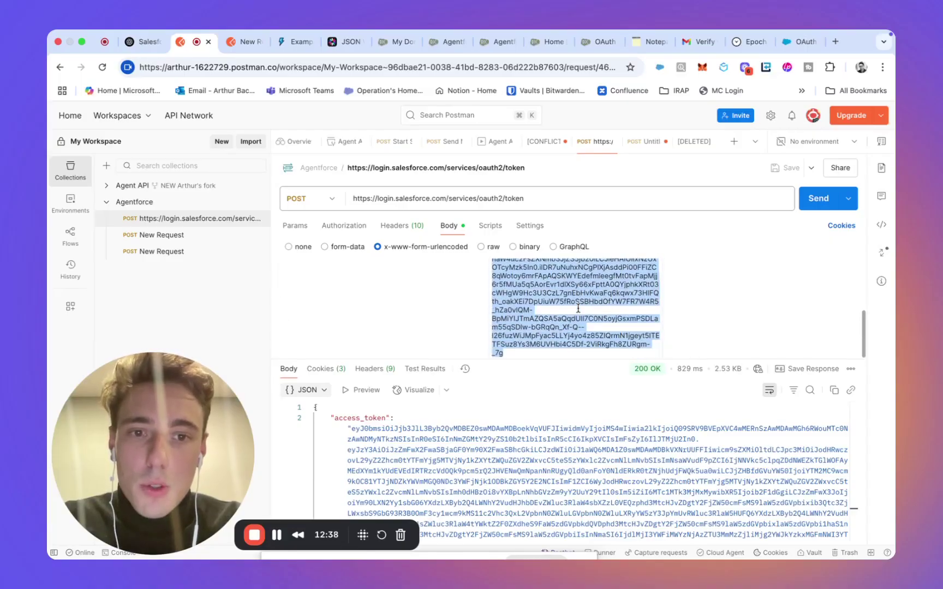
{"action": "scroll", "coordinate": [578, 307], "scroll_direction": "down", "scroll_amount": 5}
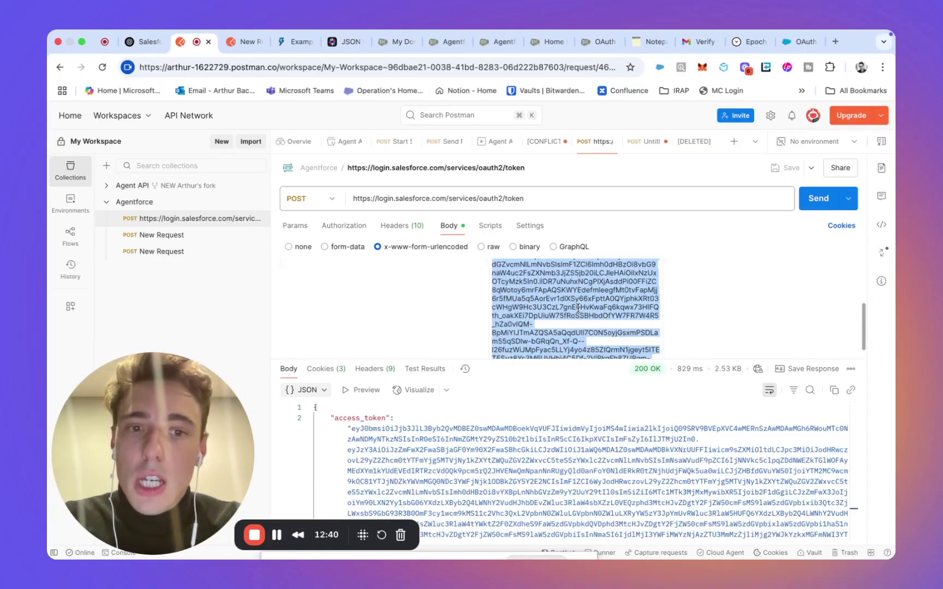
{"action": "scroll", "coordinate": [577, 308], "scroll_direction": "up", "scroll_amount": 5}
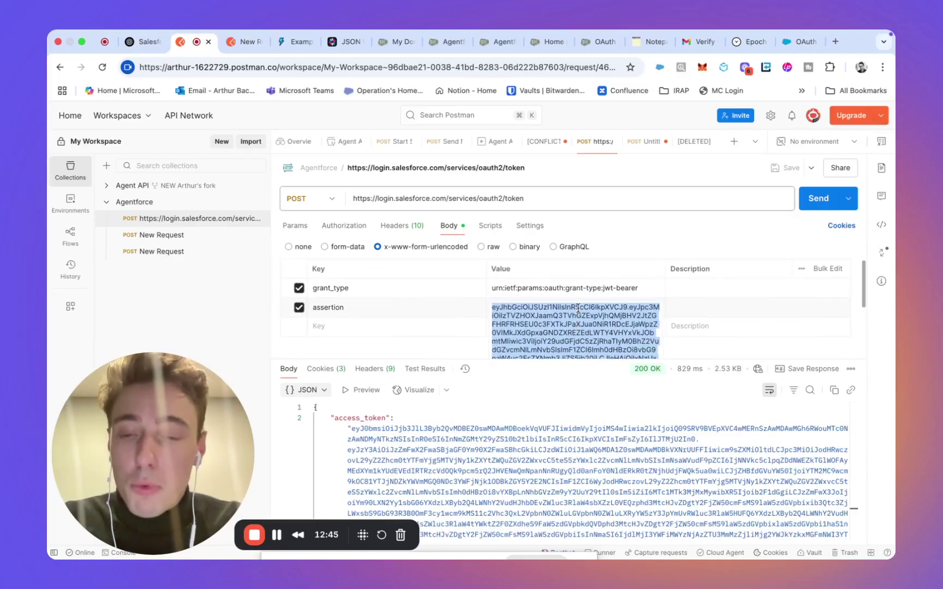
{"action": "left_click", "coordinate": [477, 223]}
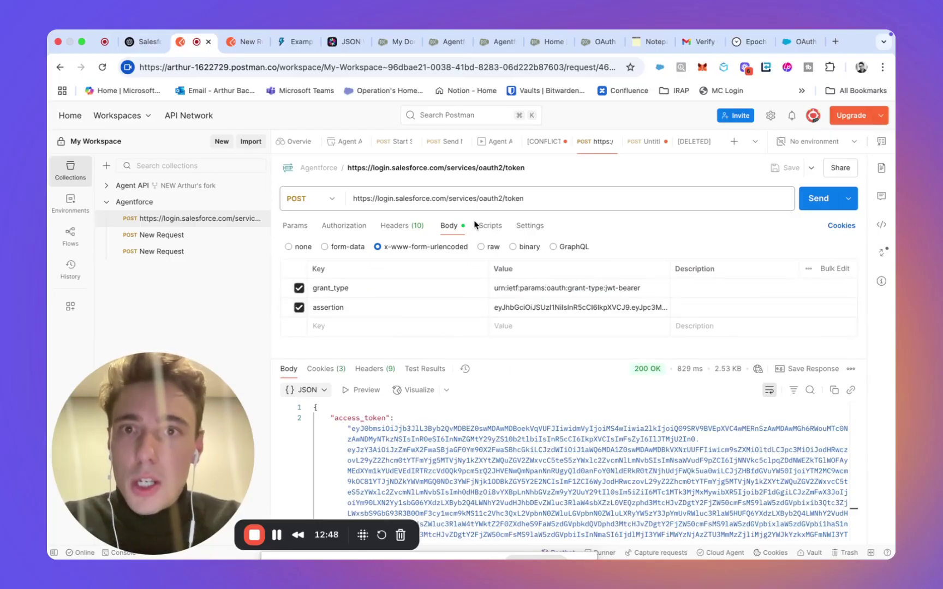
{"action": "left_click", "coordinate": [345, 42]}
{"action": "left_click_drag", "start_coordinate": [156, 412], "coordinate": [749, 416]}
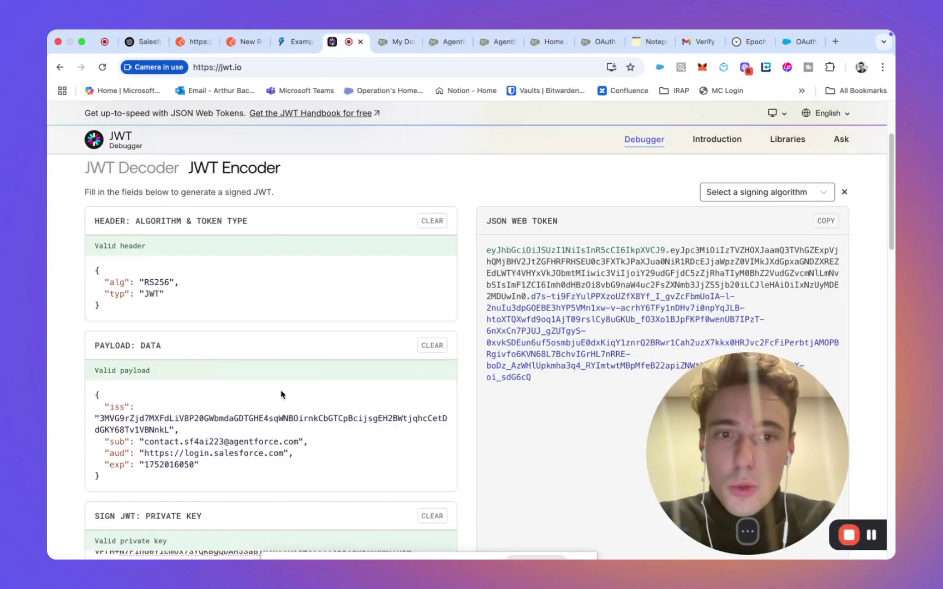
{"action": "scroll", "coordinate": [282, 391], "scroll_direction": "down", "scroll_amount": 1}
{"action": "scroll", "coordinate": [140, 320], "scroll_direction": "up", "scroll_amount": 1}
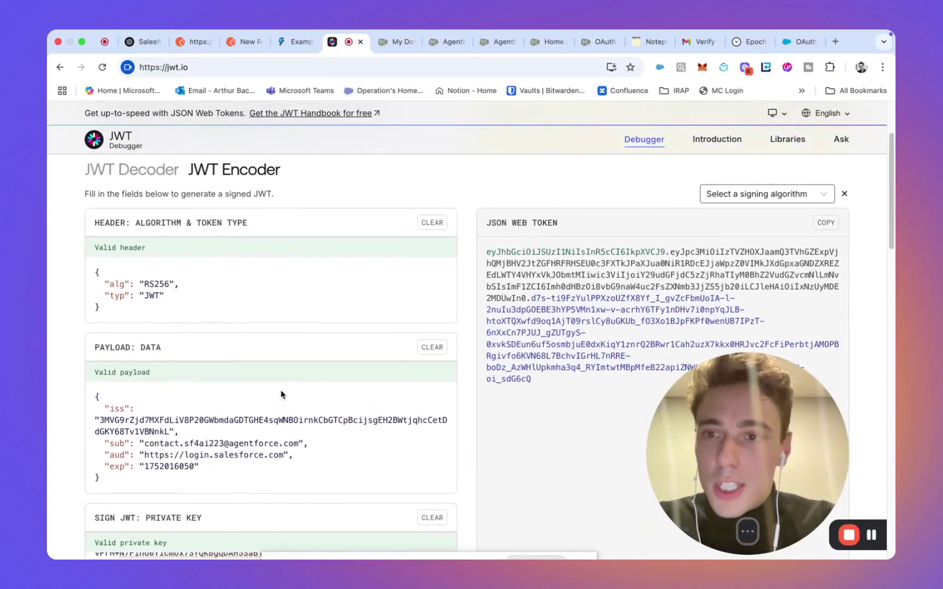
{"action": "left_click", "coordinate": [144, 310]}
{"action": "key", "text": "super+a"}
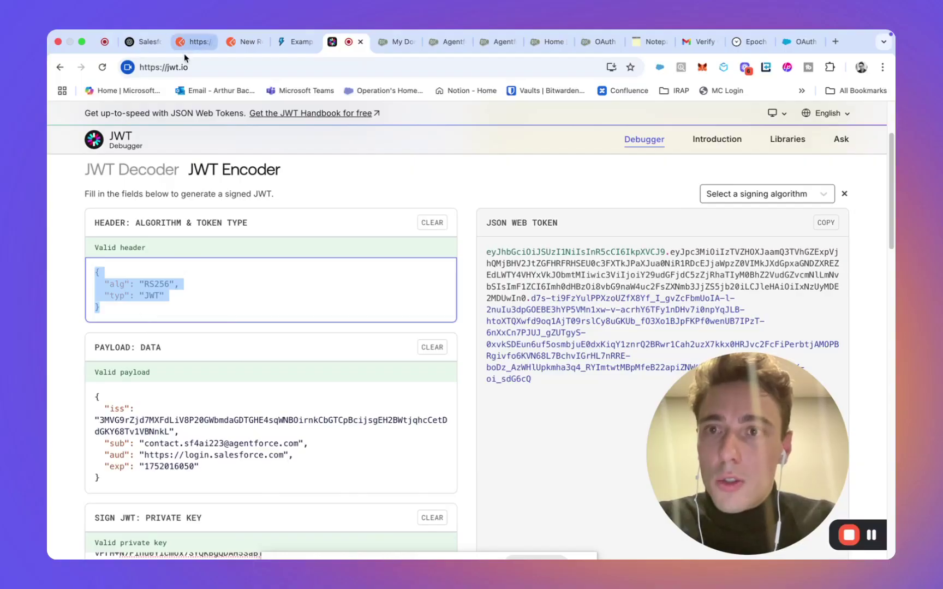
{"action": "left_click", "coordinate": [179, 68]}
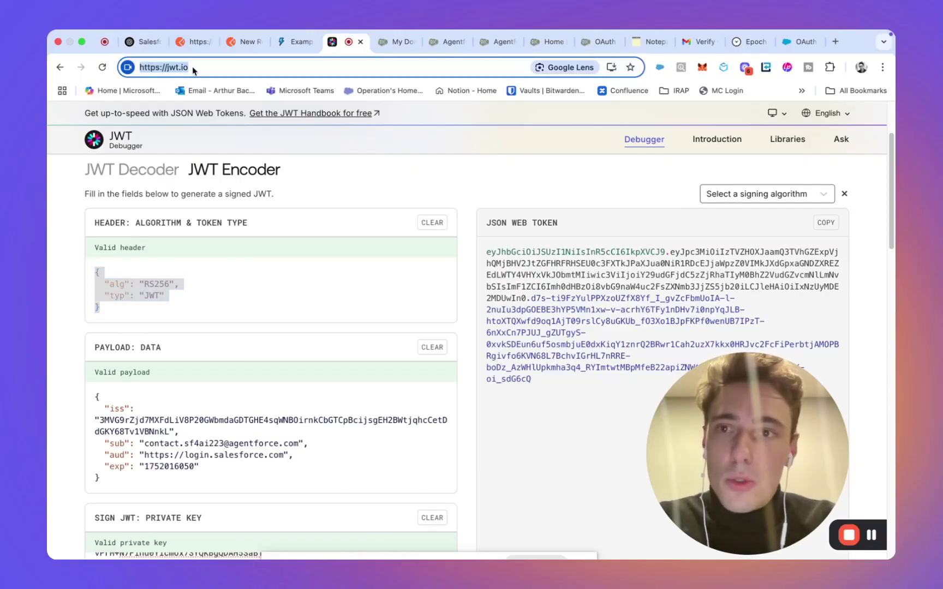
{"action": "left_click", "coordinate": [127, 295]}
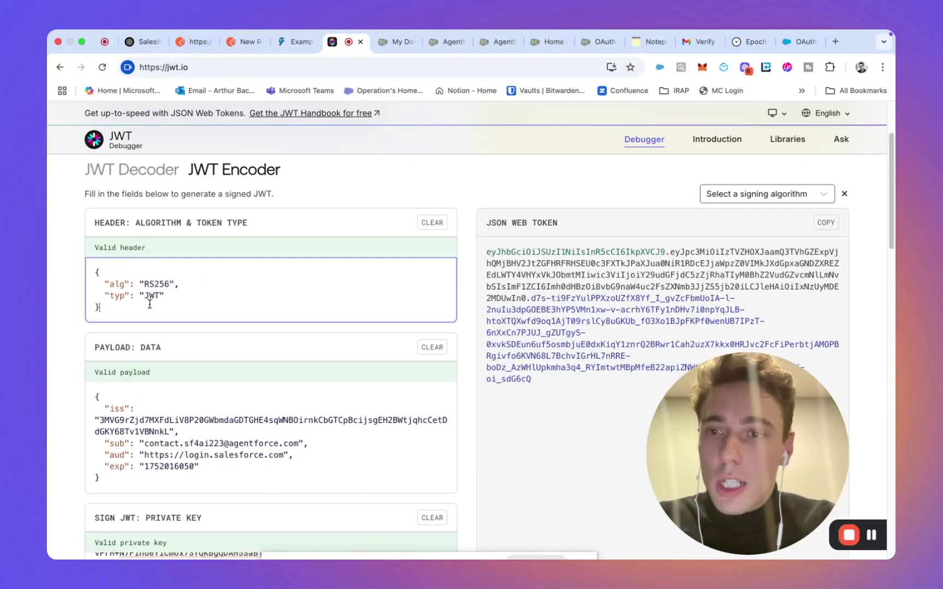
{"action": "key", "text": "super+a"}
{"action": "left_click", "coordinate": [110, 316]}
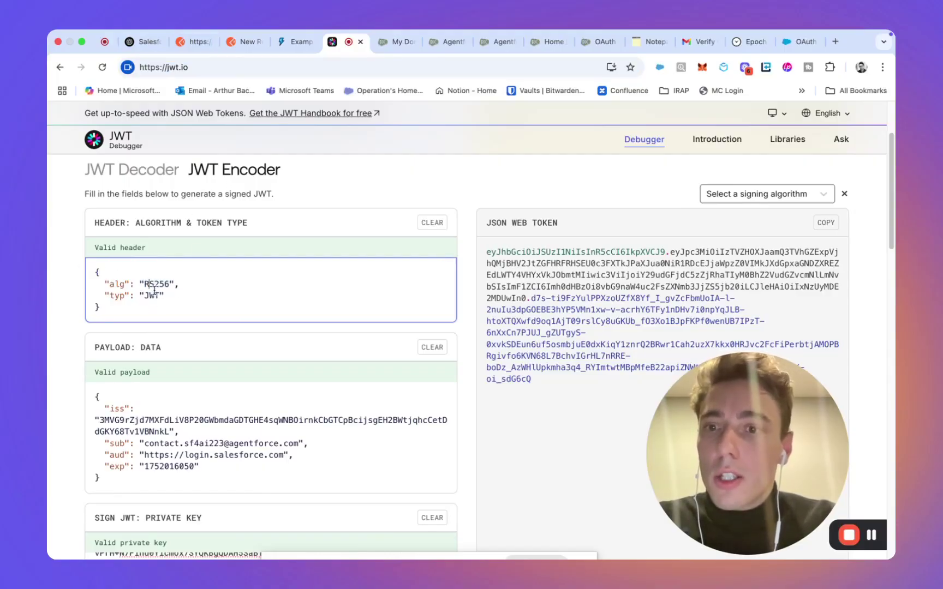
{"action": "double_click", "coordinate": [156, 284]}
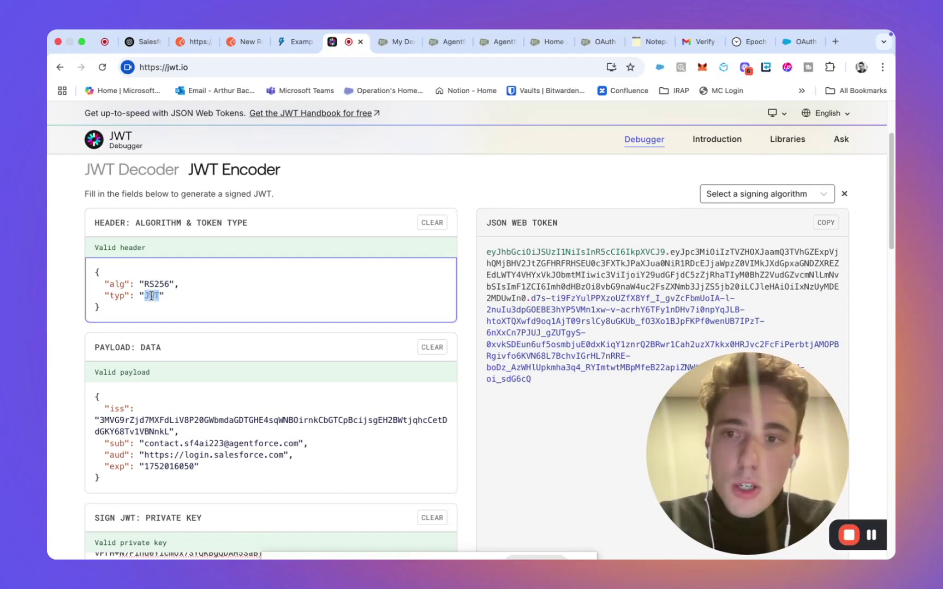
{"action": "scroll", "coordinate": [151, 297], "scroll_direction": "down", "scroll_amount": 1}
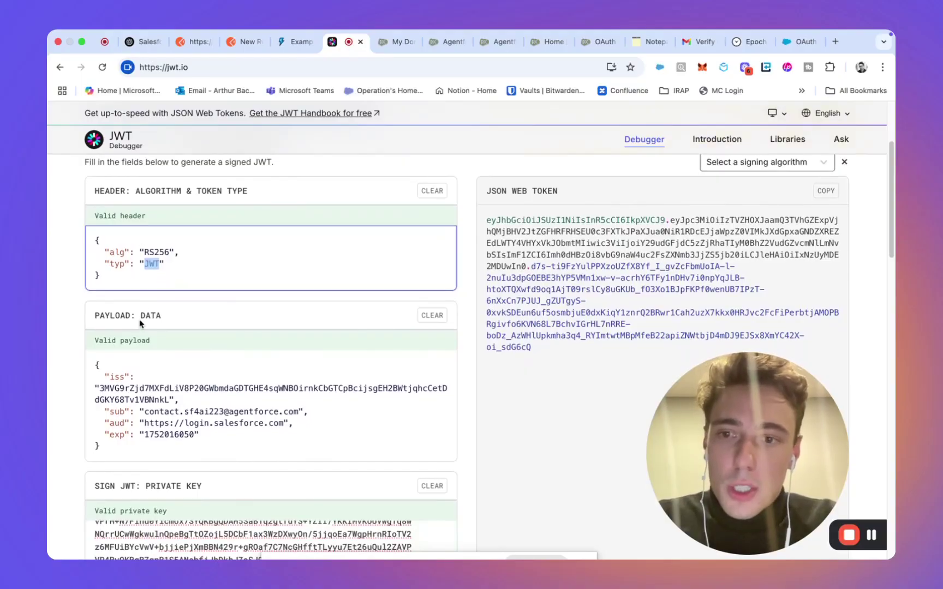
{"action": "left_click", "coordinate": [116, 367]}
{"action": "triple_click", "coordinate": [124, 400]}
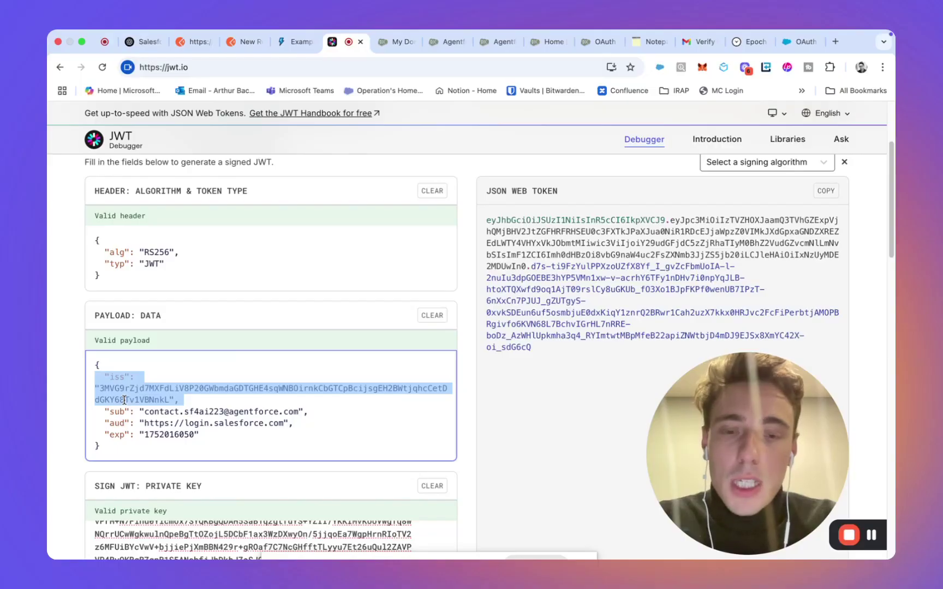
Step: Filter Setup Quick Find with 'app' and open the Lightning Experience App Manager
{"action": "left_click", "coordinate": [404, 42]}
{"action": "left_click", "coordinate": [441, 42]}
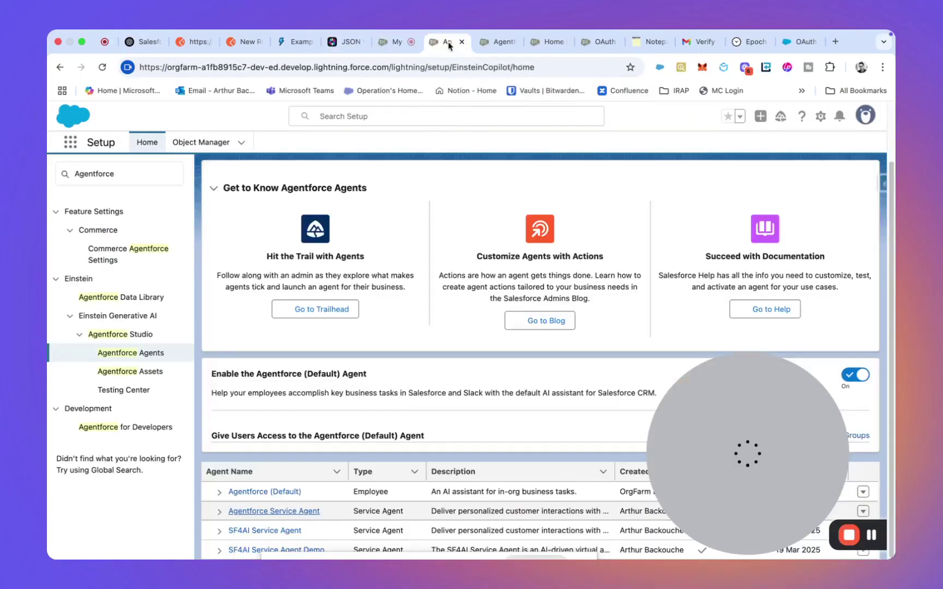
{"action": "left_click", "coordinate": [548, 41]}
{"action": "left_click", "coordinate": [593, 42]}
{"action": "left_click", "coordinate": [548, 42]}
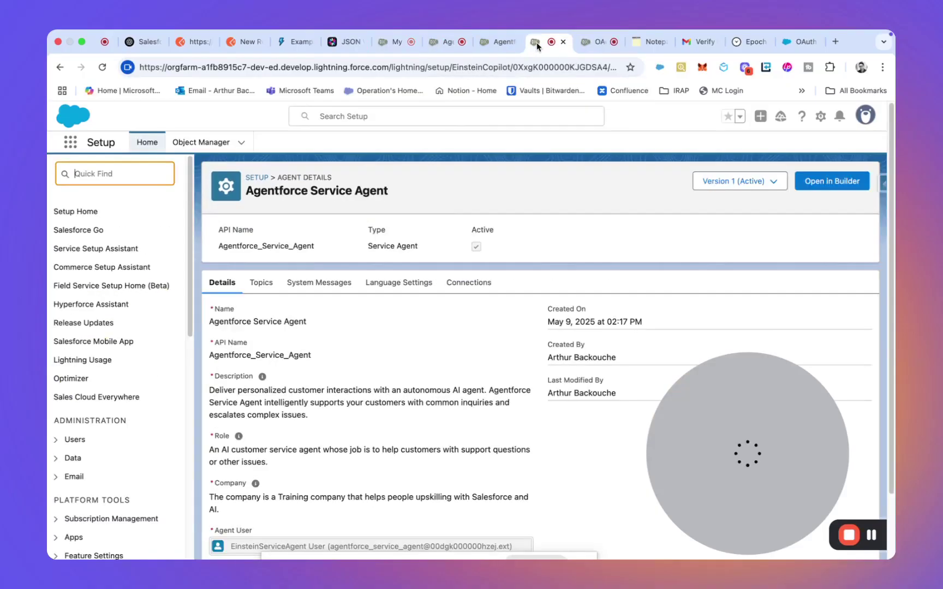
{"action": "type", "text": "app"}
{"action": "left_click", "coordinate": [101, 297]}
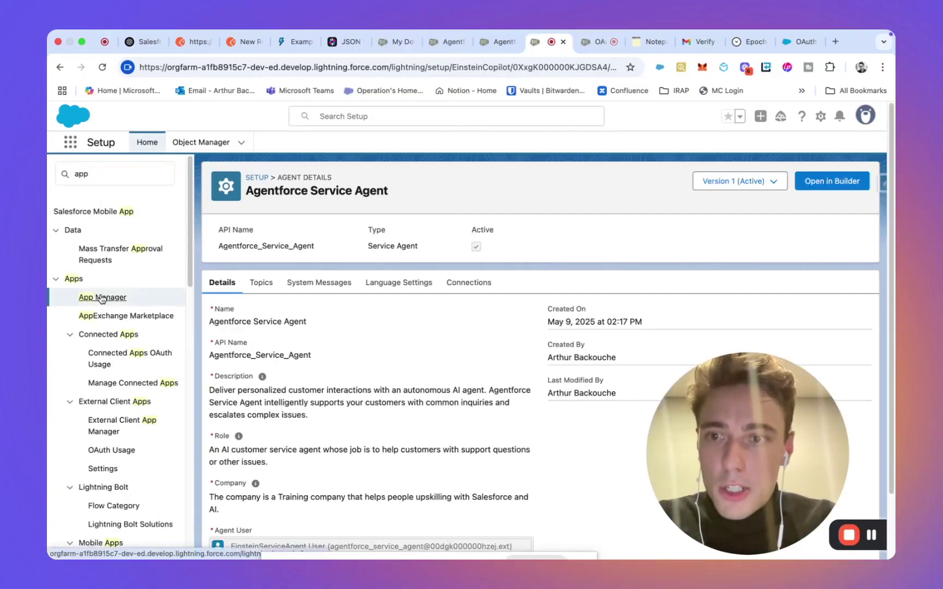
{"action": "left_click", "coordinate": [101, 297]}
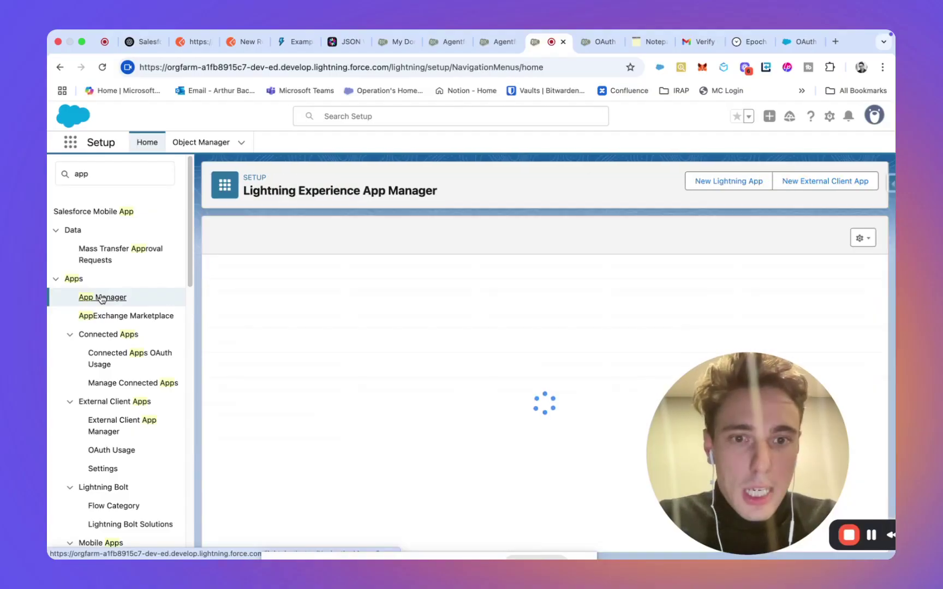
Step: View the MyNewAgentforceApp2 connected app details, then return to App Manager
{"action": "scroll", "coordinate": [530, 399], "scroll_direction": "down", "scroll_amount": 5}
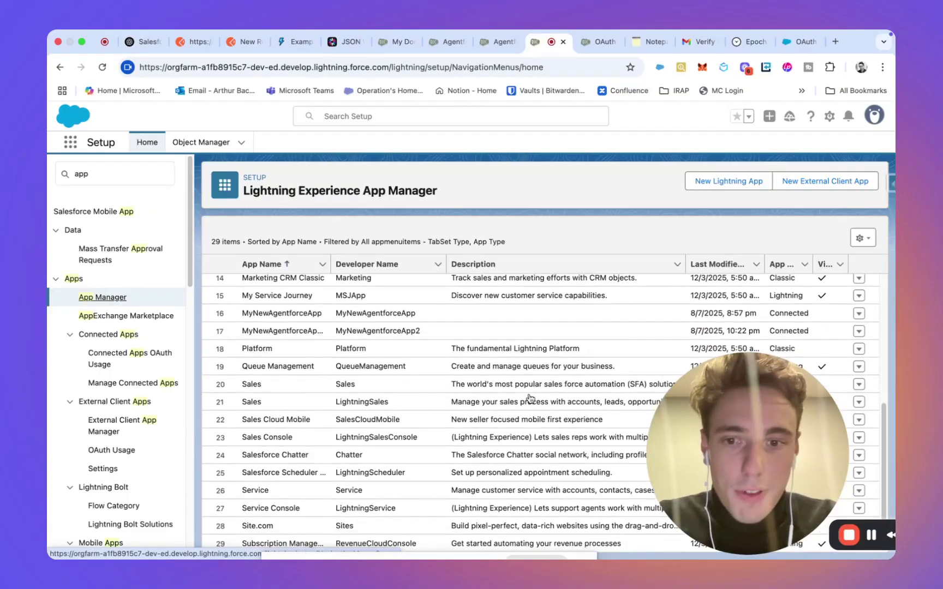
{"action": "left_click_drag", "start_coordinate": [768, 424], "coordinate": [268, 178]}
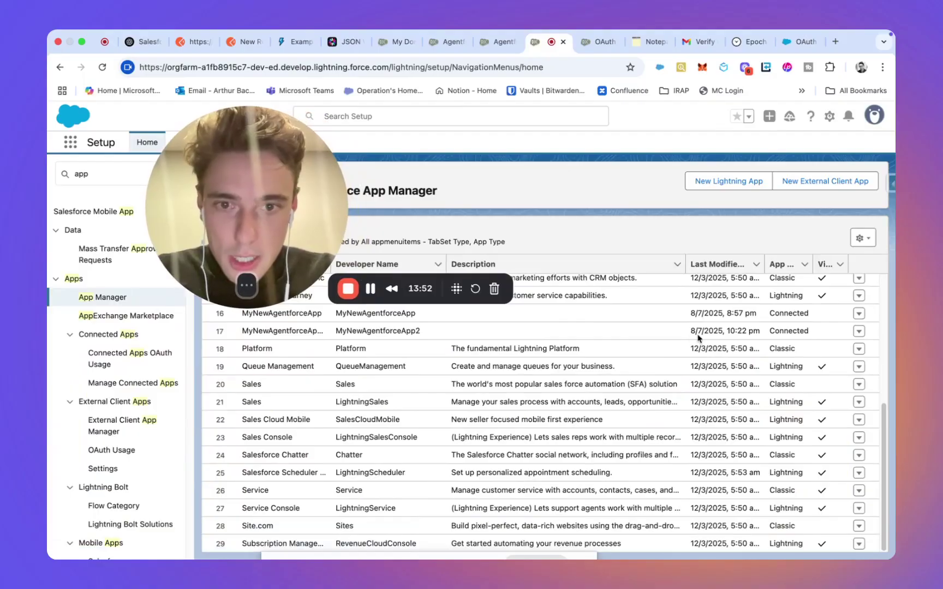
{"action": "left_click", "coordinate": [860, 332]}
{"action": "left_click", "coordinate": [859, 332]}
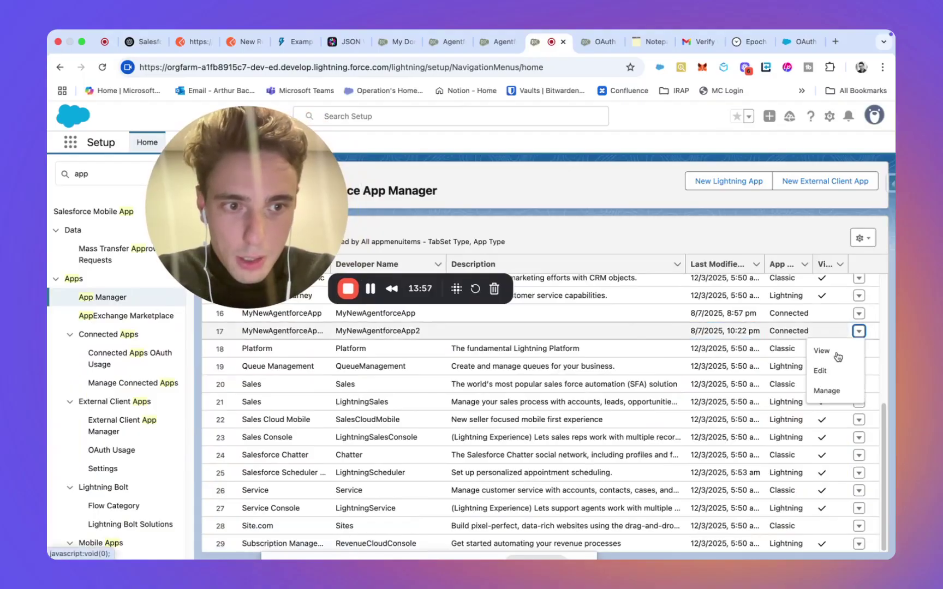
{"action": "left_click", "coordinate": [834, 355]}
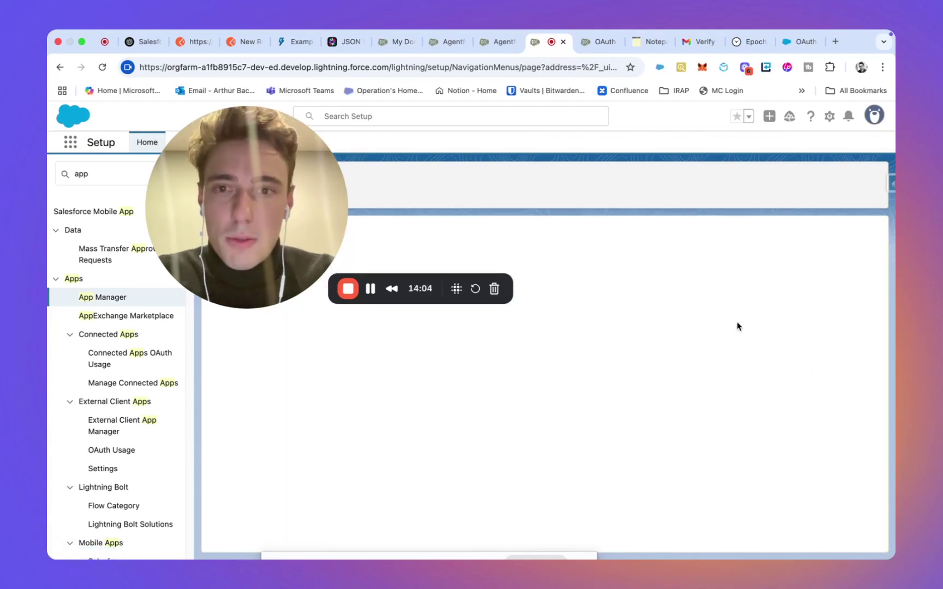
{"action": "scroll", "coordinate": [410, 443], "scroll_direction": "down", "scroll_amount": 5}
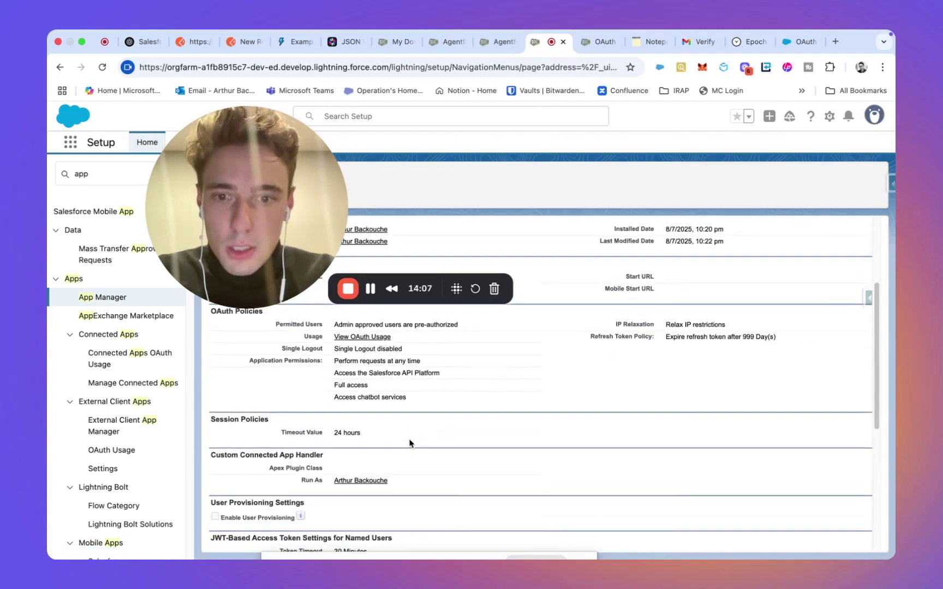
{"action": "left_click", "coordinate": [110, 298]}
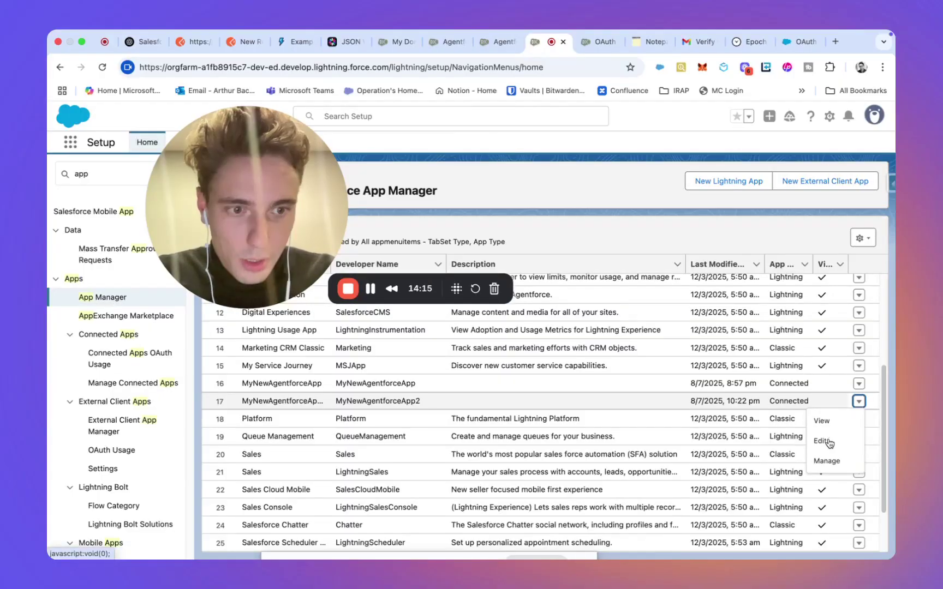
Step: Check MyNewAgentforceApp2's edit and policy pages, then return to App Manager
{"action": "left_click", "coordinate": [824, 442]}
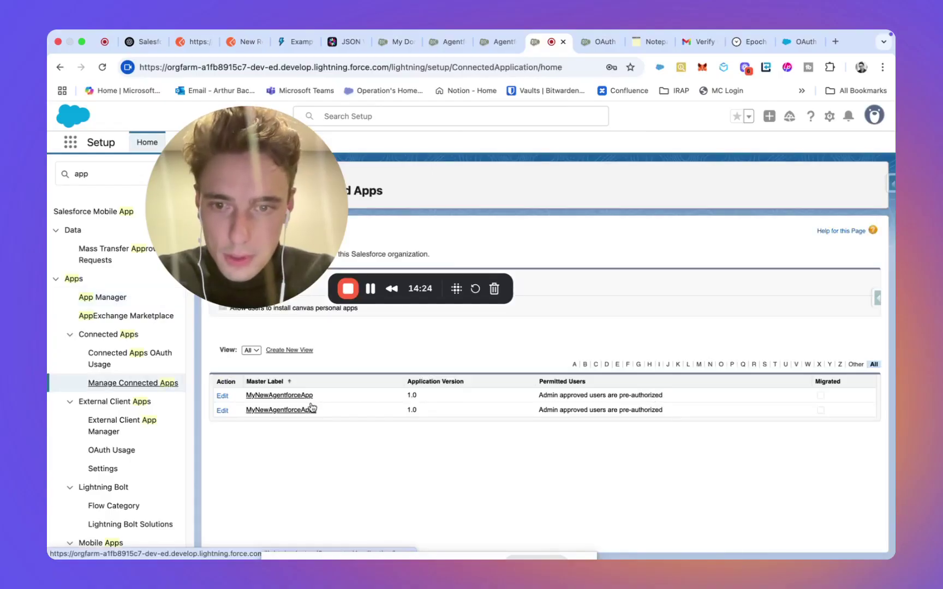
{"action": "left_click", "coordinate": [312, 408]}
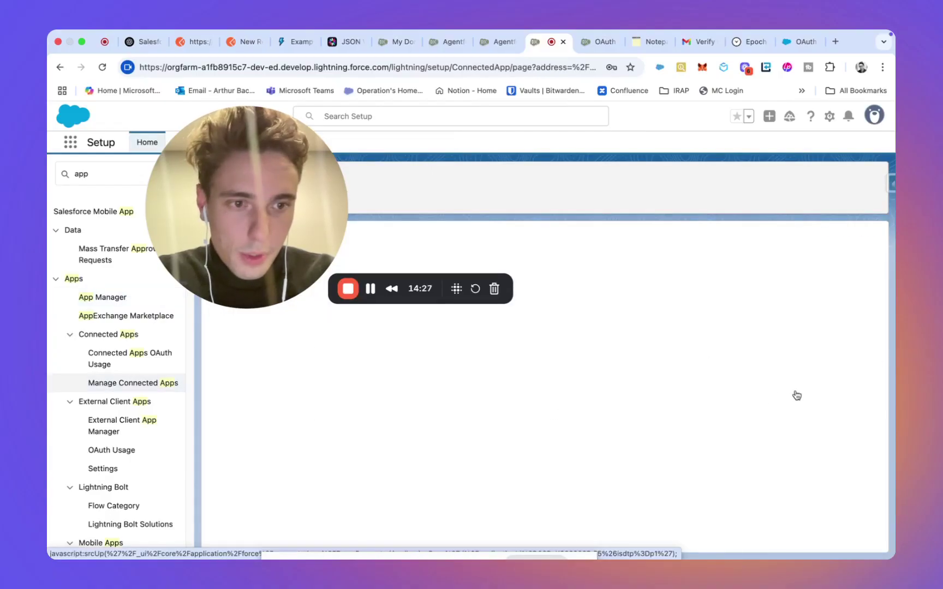
{"action": "scroll", "coordinate": [730, 449], "scroll_direction": "down", "scroll_amount": 10}
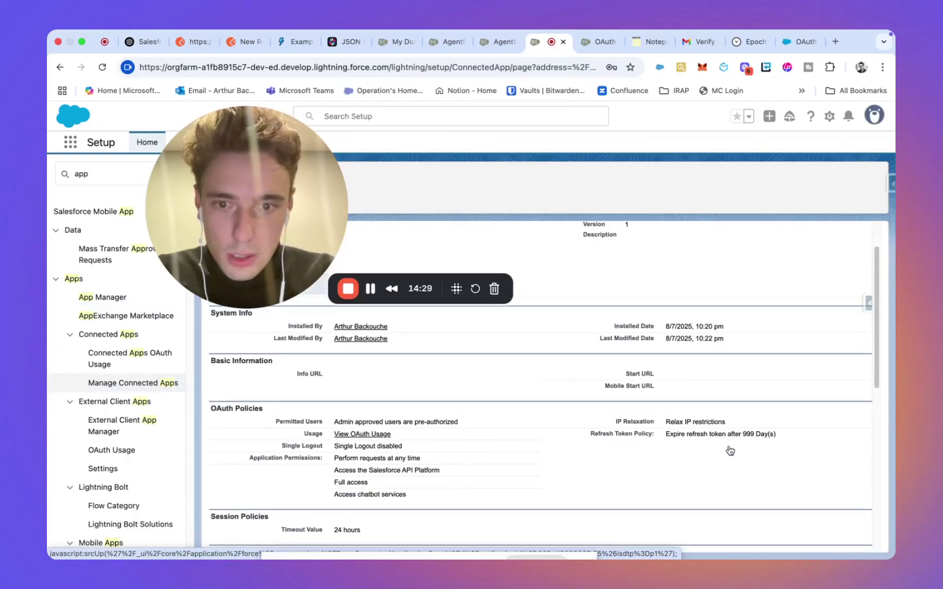
{"action": "scroll", "coordinate": [730, 449], "scroll_direction": "up", "scroll_amount": 10}
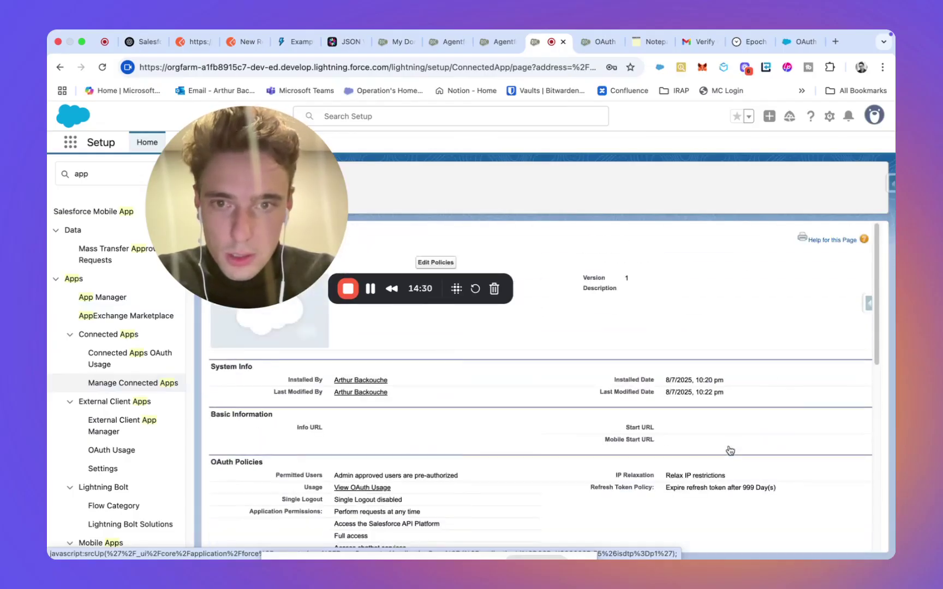
{"action": "left_click", "coordinate": [130, 388]}
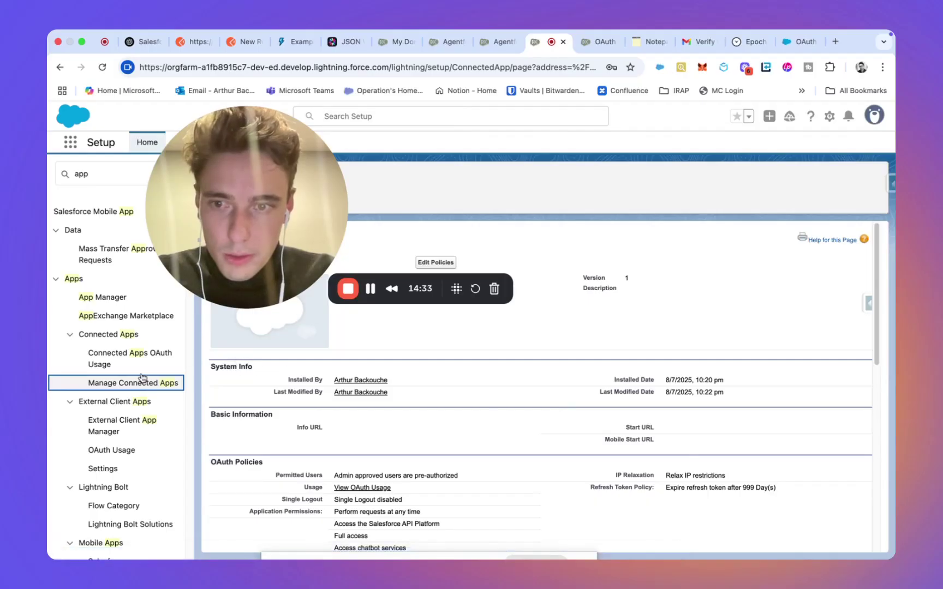
{"action": "left_click", "coordinate": [143, 380]}
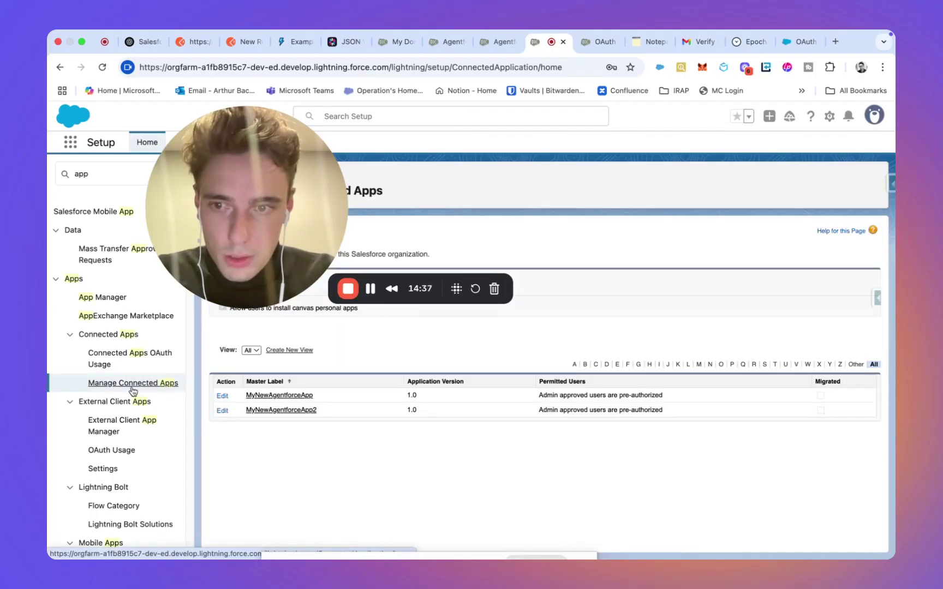
{"action": "left_click", "coordinate": [110, 298]}
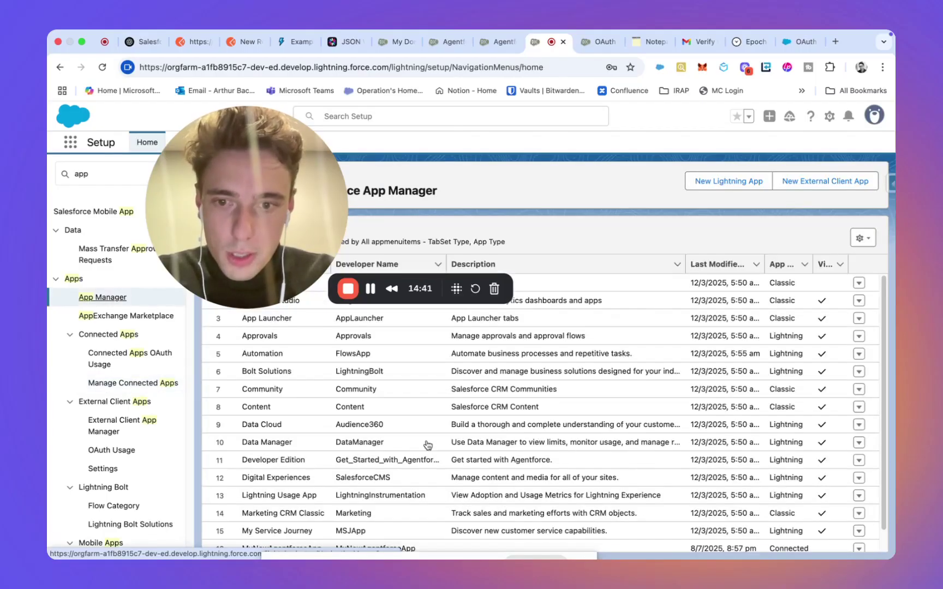
Step: View MyNewAgentforceApp2's OAuth settings with its four scopes and digital certificate
{"action": "scroll", "coordinate": [427, 445], "scroll_direction": "down", "scroll_amount": 5}
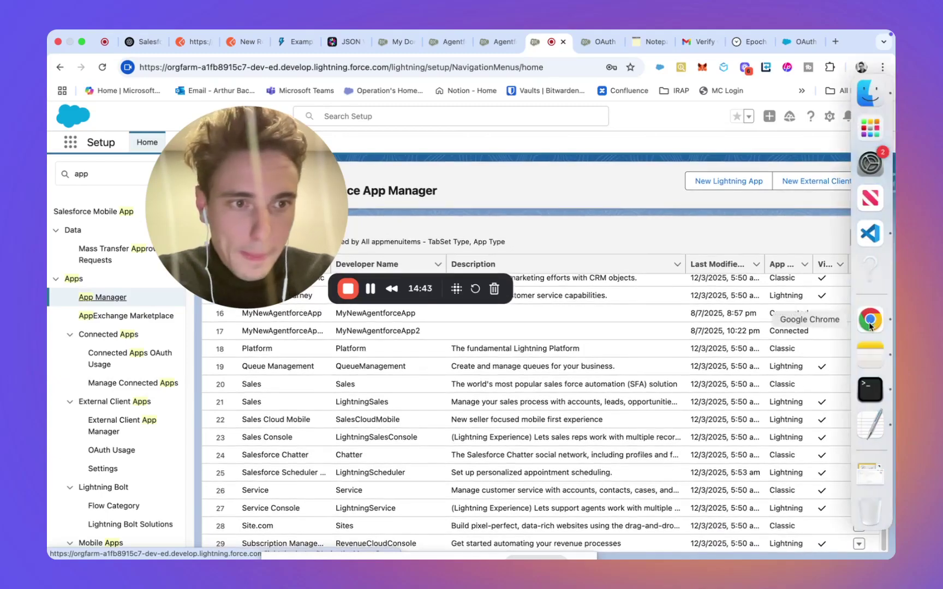
{"action": "left_click", "coordinate": [858, 330]}
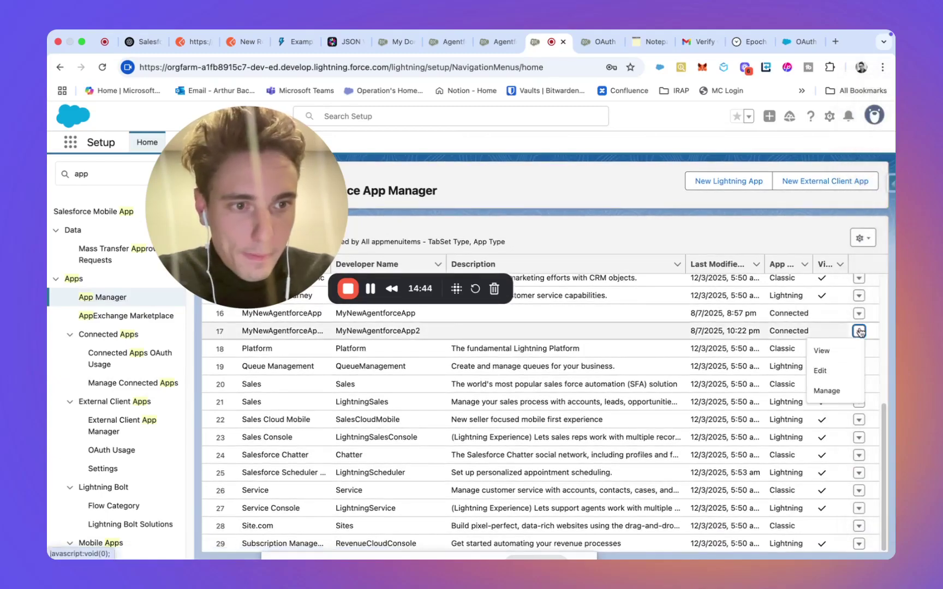
{"action": "left_click", "coordinate": [837, 354]}
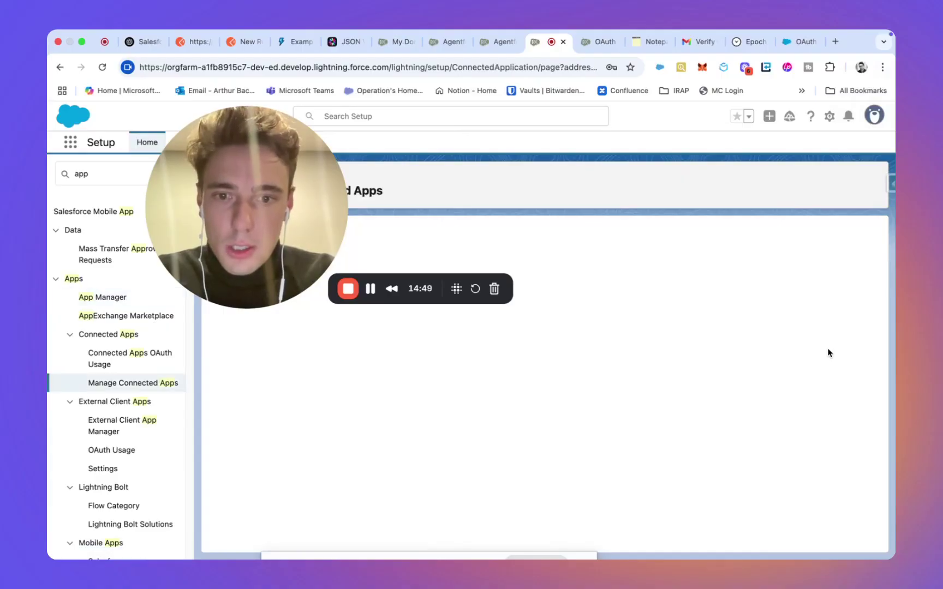
{"action": "scroll", "coordinate": [650, 388], "scroll_direction": "down", "scroll_amount": 3}
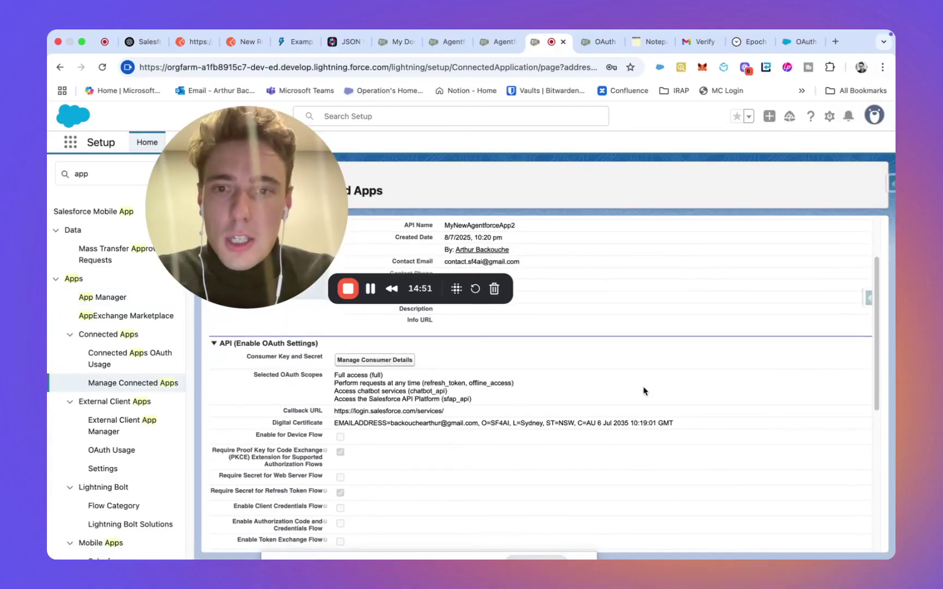
Step: Request the consumer details, then open the Salesforce verification email in Gmail and select its code
{"action": "left_click", "coordinate": [371, 362]}
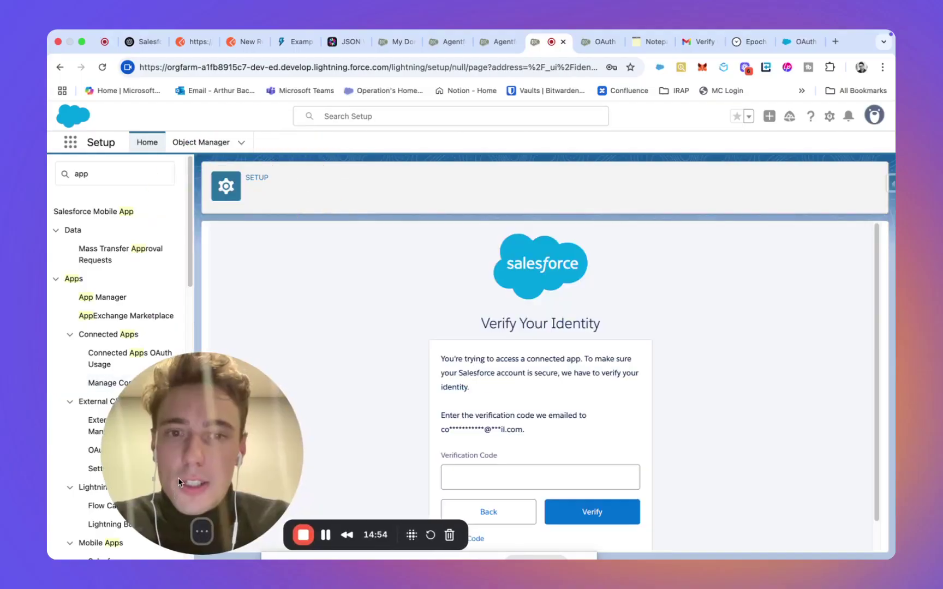
{"action": "left_click_drag", "start_coordinate": [178, 478], "coordinate": [202, 382]}
{"action": "left_click", "coordinate": [701, 41]}
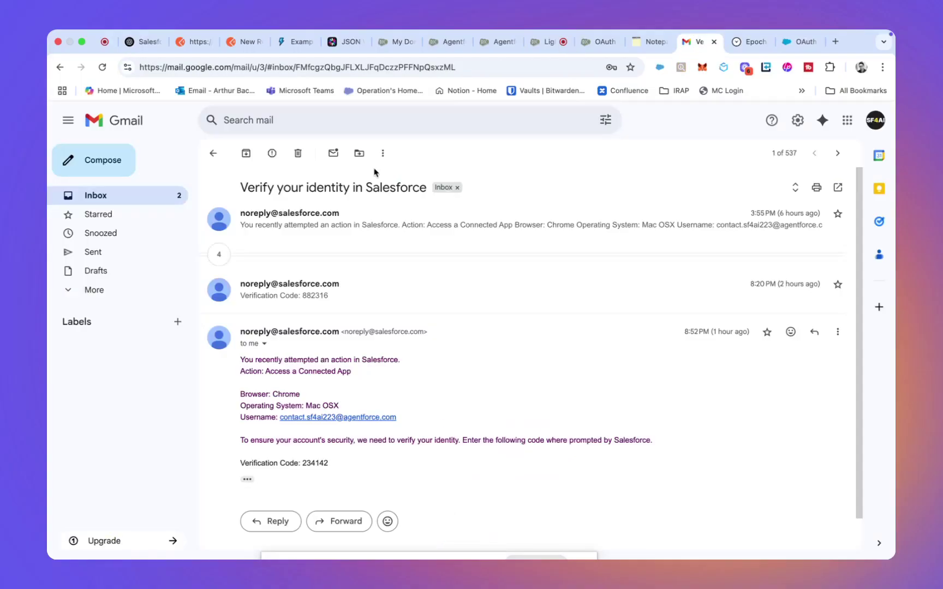
{"action": "left_click", "coordinate": [141, 195]}
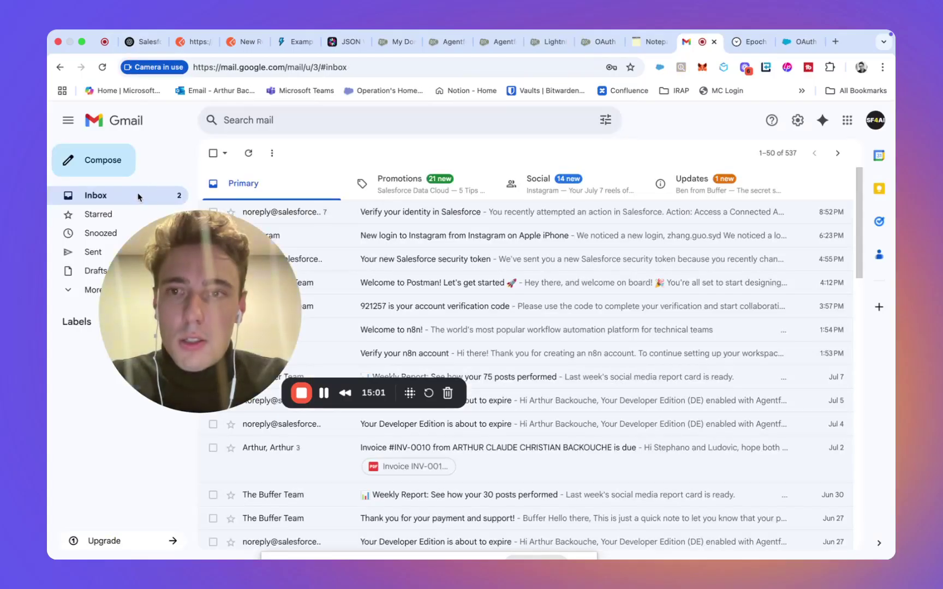
{"action": "left_click", "coordinate": [375, 218]}
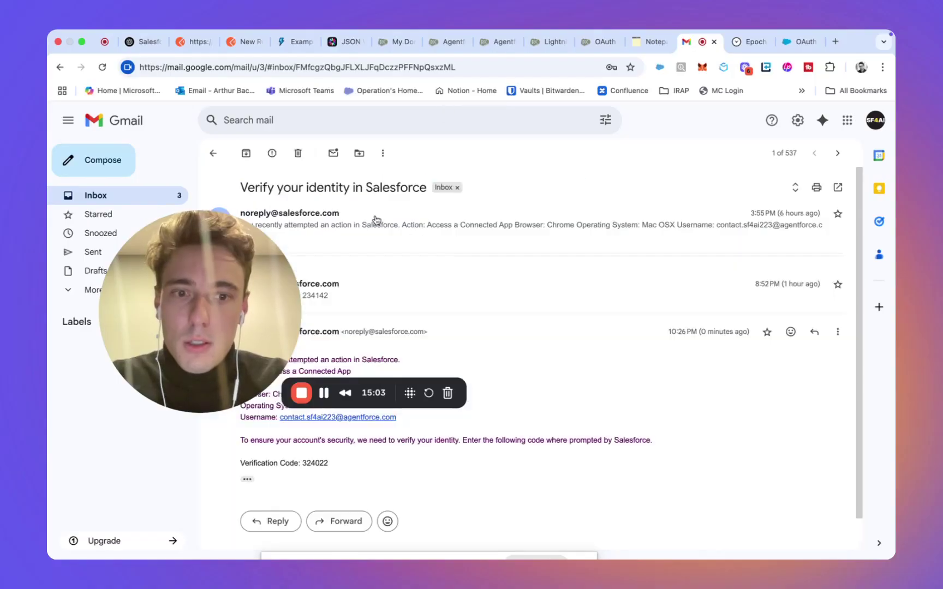
{"action": "double_click", "coordinate": [316, 463]}
{"action": "key", "text": "super+c"}
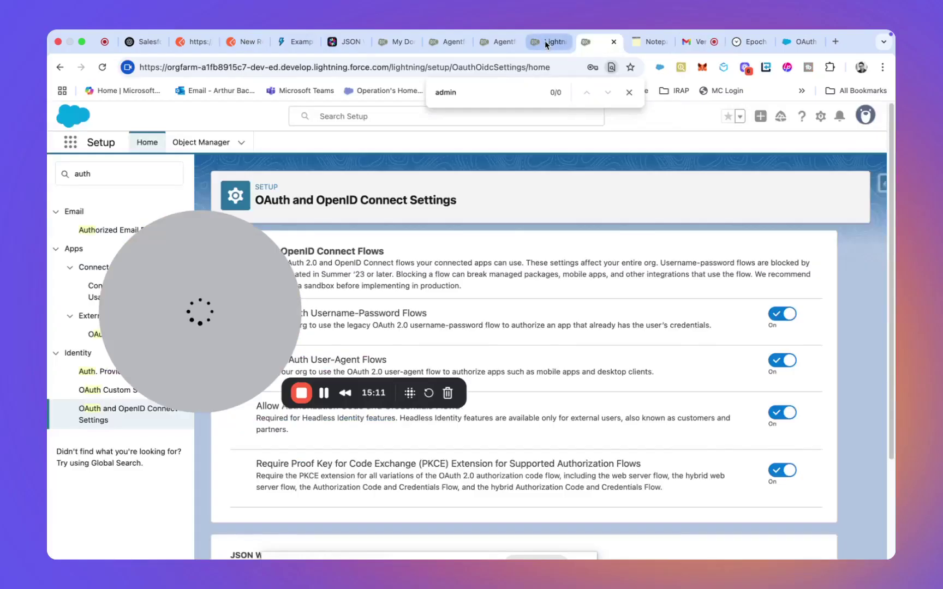
Step: Paste the emailed code into Salesforce's Verification Code field and verify it
{"action": "left_click", "coordinate": [545, 43]}
{"action": "left_click", "coordinate": [479, 485]}
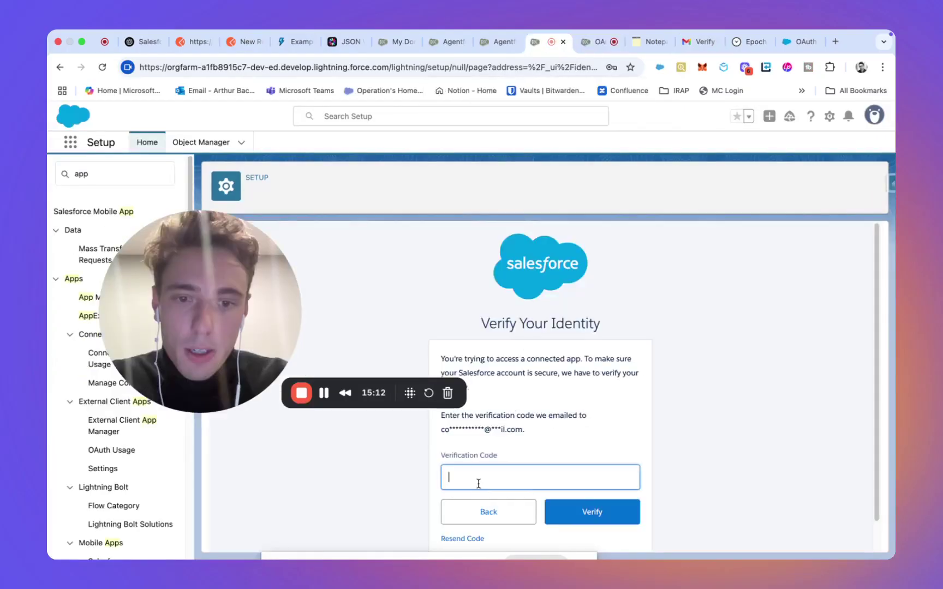
{"action": "key", "text": "super+v"}
{"action": "left_click", "coordinate": [579, 513]}
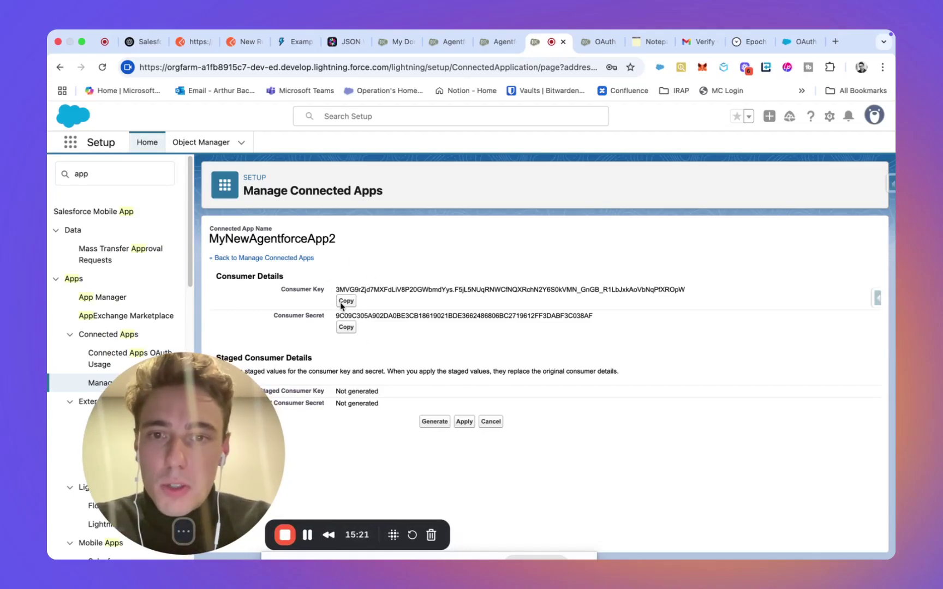
{"action": "left_click", "coordinate": [246, 46]}
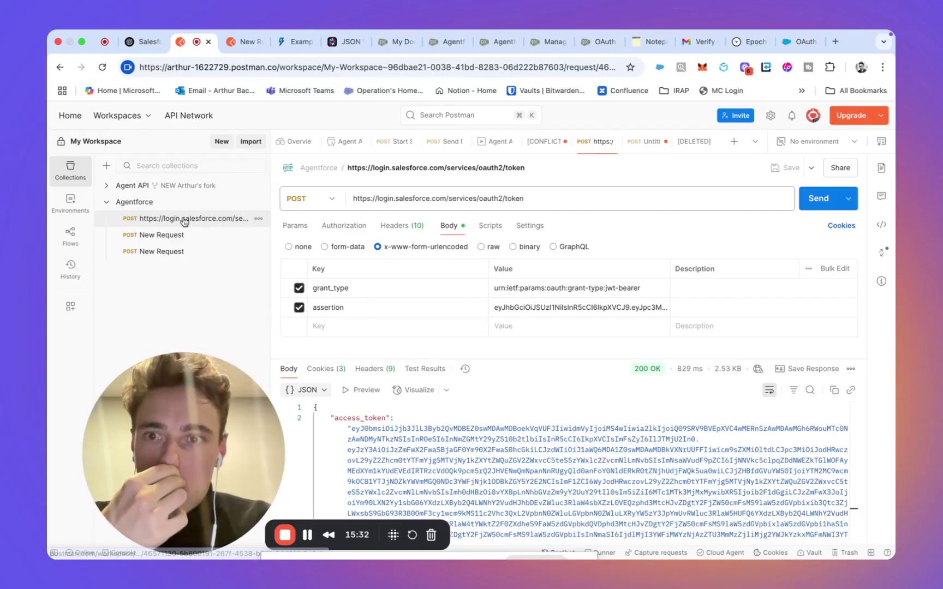
{"action": "left_click", "coordinate": [388, 226]}
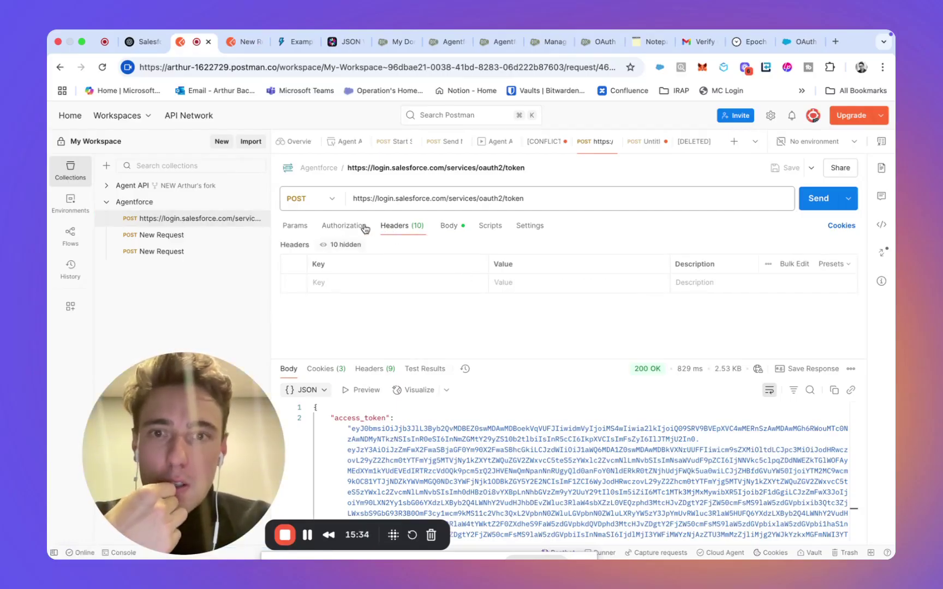
{"action": "left_click", "coordinate": [450, 228]}
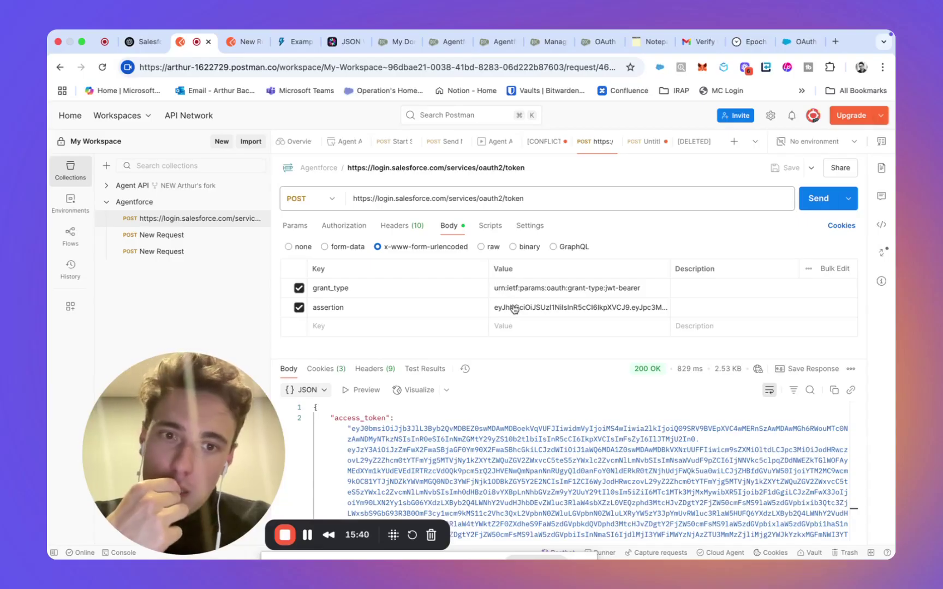
Step: Highlight the iss consumer key, sub username, aud login URL and exp values in the jwt.io payload
{"action": "left_click", "coordinate": [346, 42]}
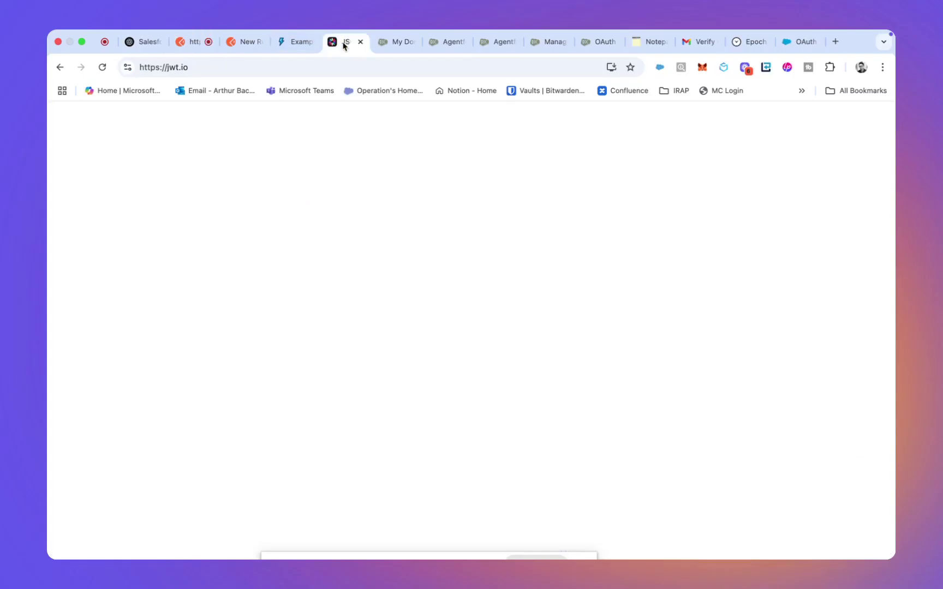
{"action": "left_click", "coordinate": [167, 388]}
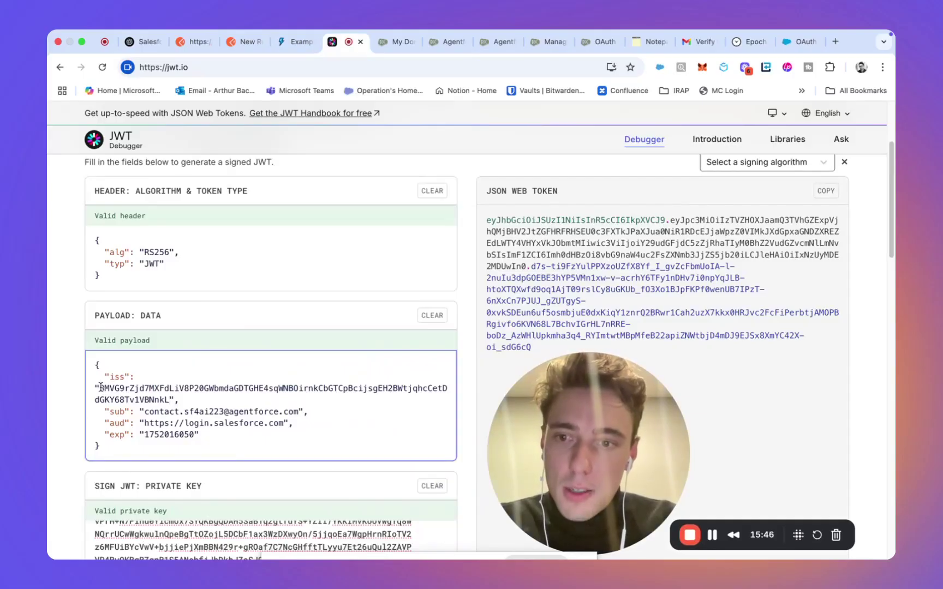
{"action": "left_click_drag", "start_coordinate": [100, 388], "coordinate": [158, 398]}
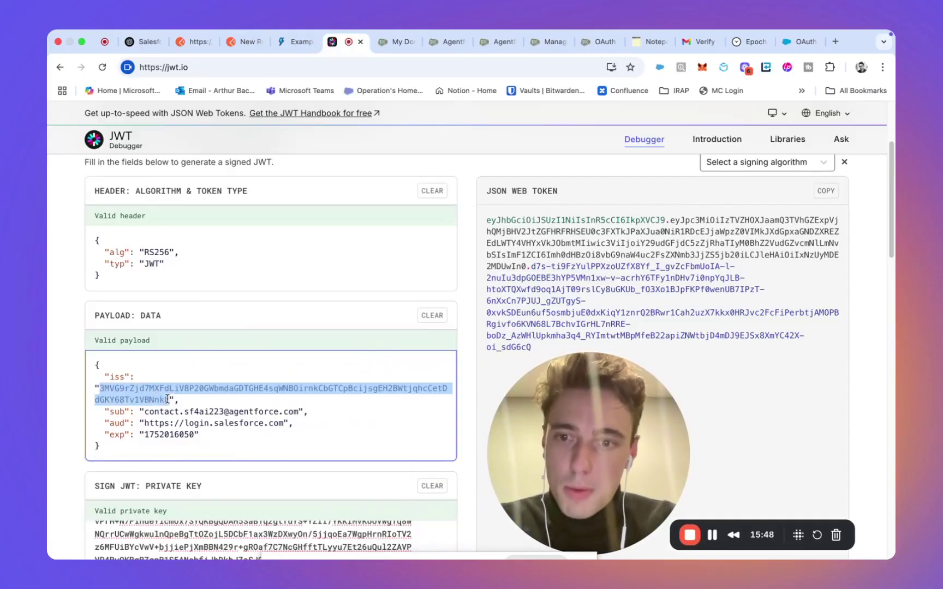
{"action": "double_click", "coordinate": [171, 411]}
{"action": "triple_click", "coordinate": [170, 411]}
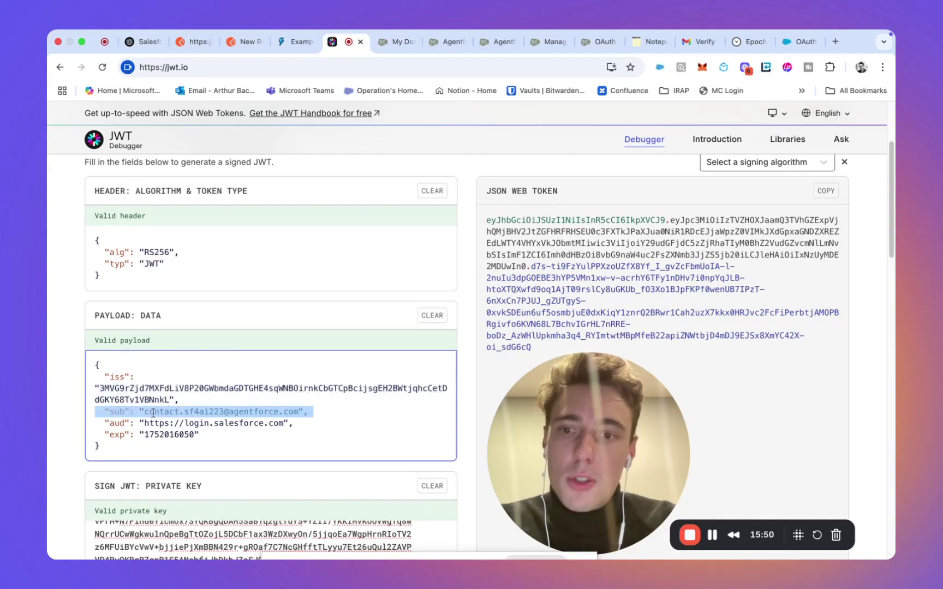
{"action": "left_click", "coordinate": [150, 412]}
{"action": "left_click_drag", "start_coordinate": [144, 412], "coordinate": [299, 412]}
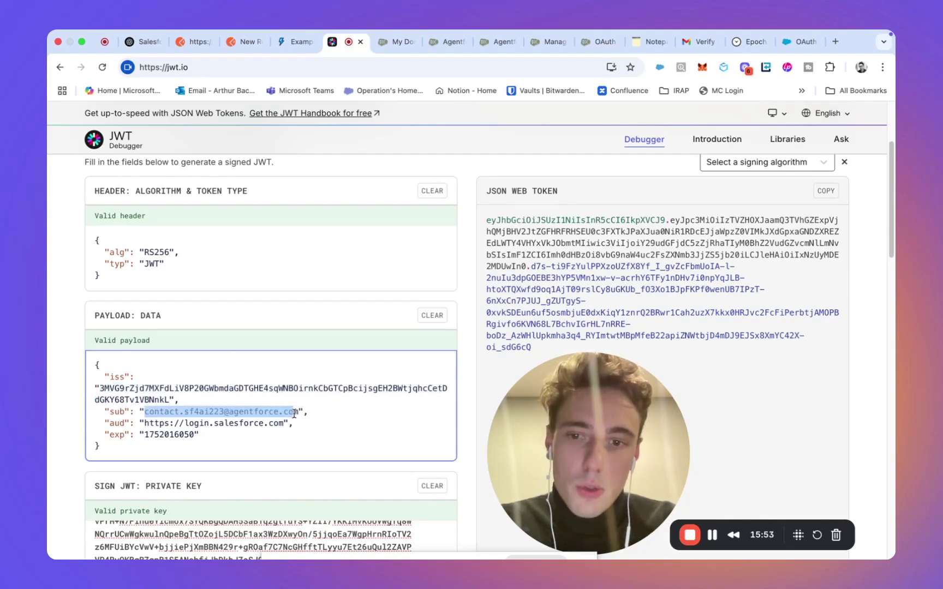
{"action": "left_click", "coordinate": [171, 423]}
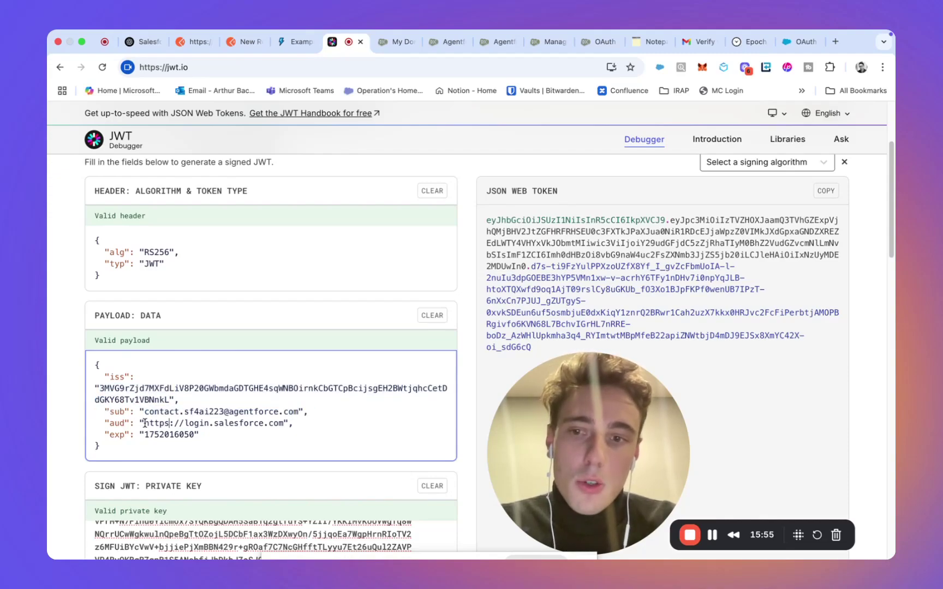
{"action": "left_click_drag", "start_coordinate": [144, 422], "coordinate": [294, 424]}
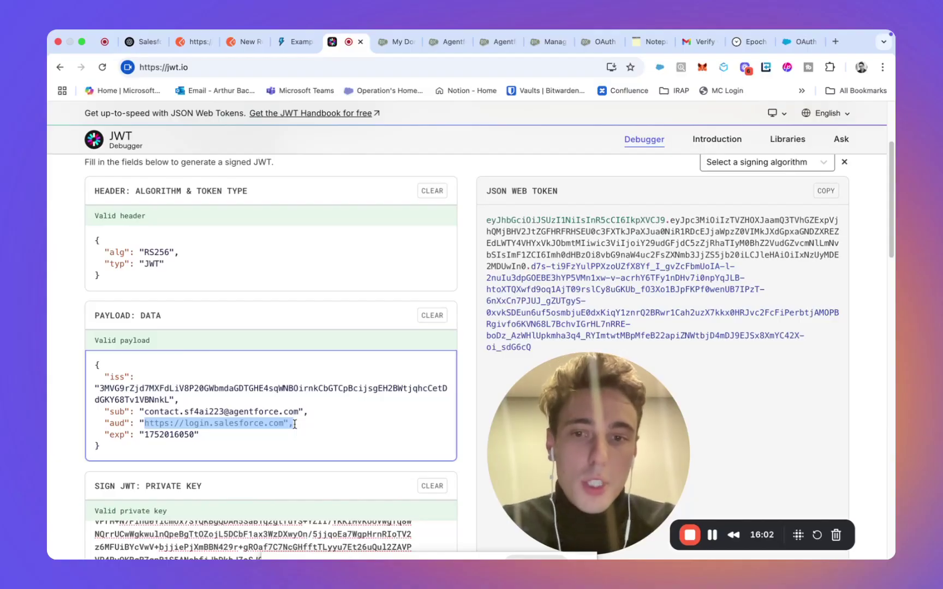
{"action": "left_click", "coordinate": [155, 437]}
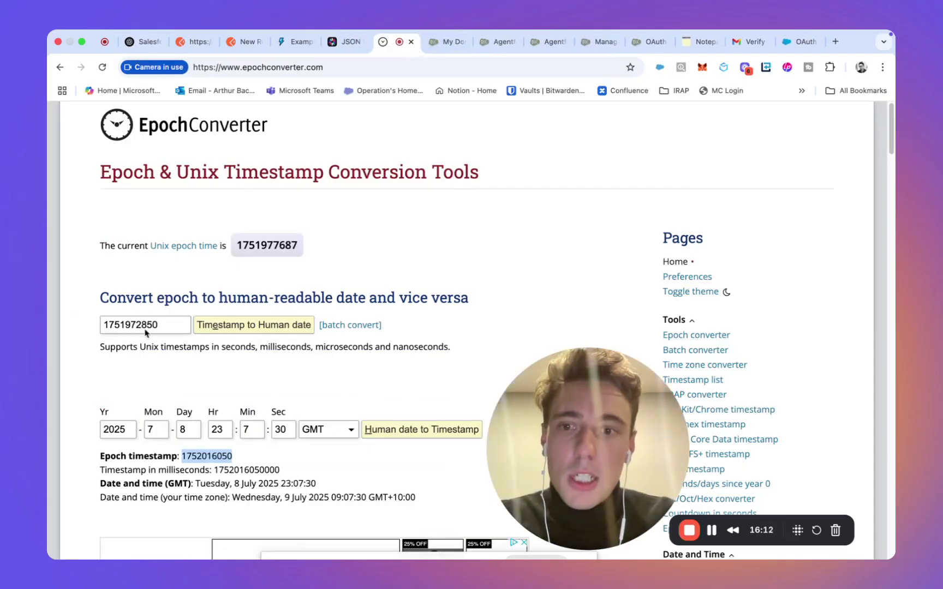
{"action": "scroll", "coordinate": [230, 435], "scroll_direction": "down", "scroll_amount": 3}
{"action": "scroll", "coordinate": [229, 435], "scroll_direction": "up", "scroll_amount": 2}
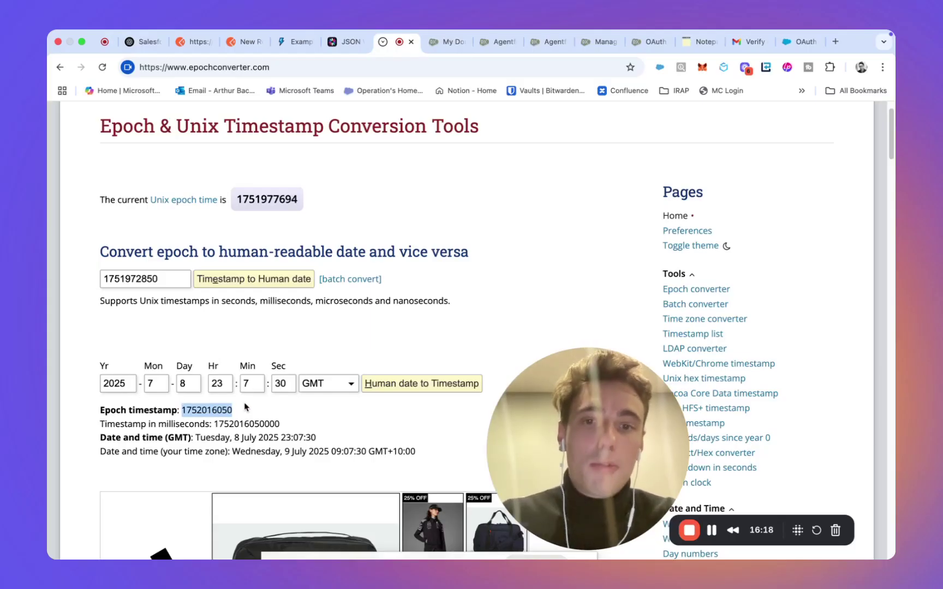
{"action": "left_click", "coordinate": [245, 47]}
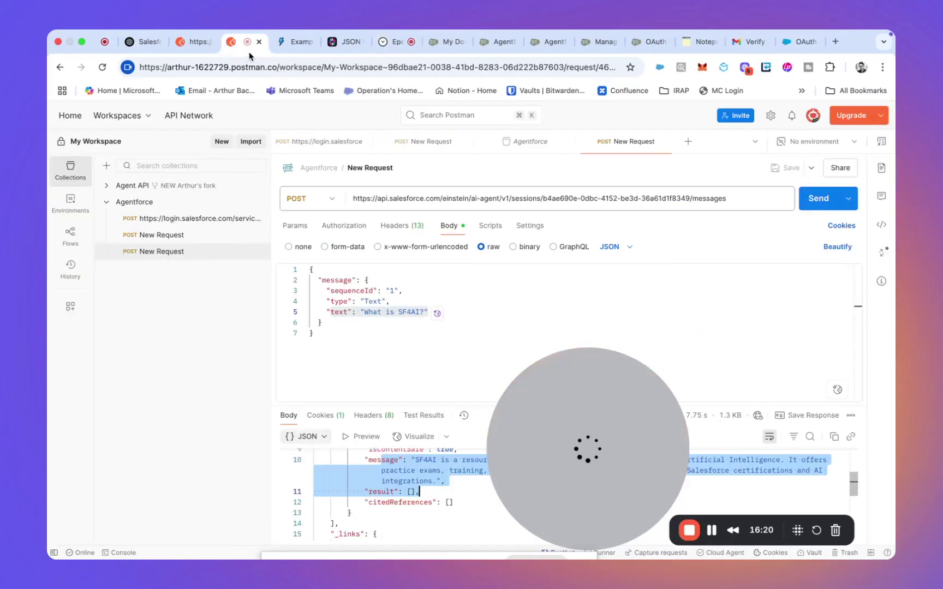
{"action": "left_click", "coordinate": [342, 41]}
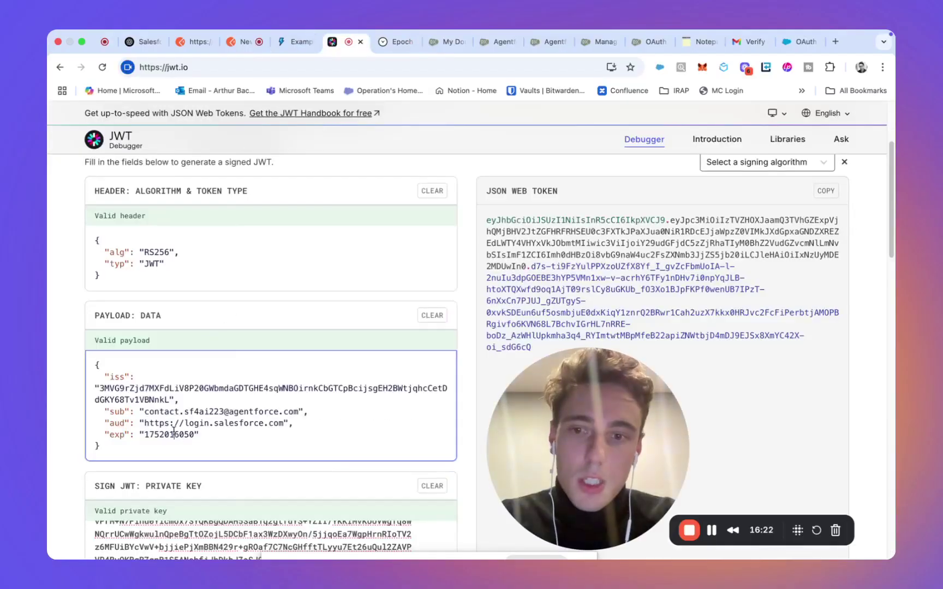
{"action": "left_click", "coordinate": [394, 43]}
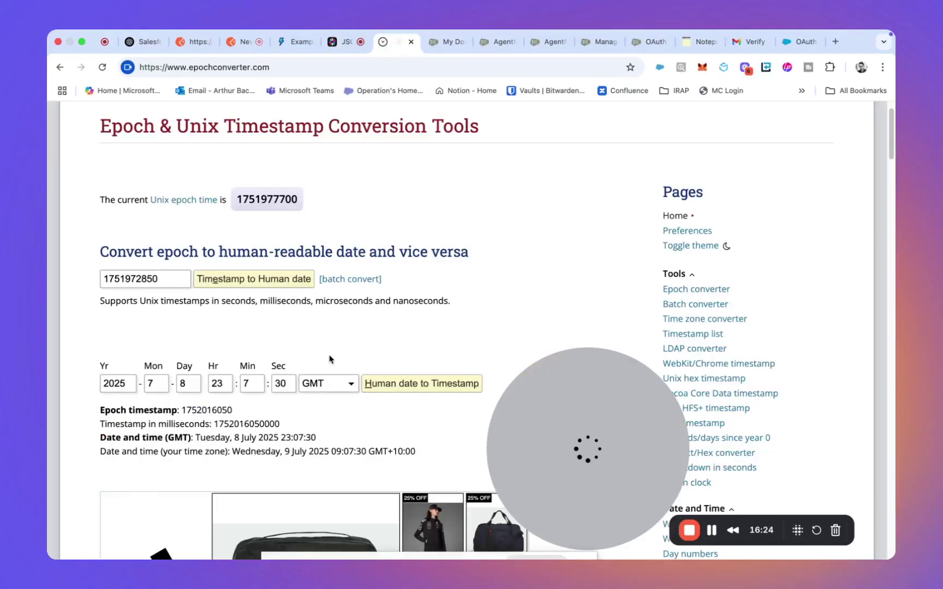
{"action": "scroll", "coordinate": [214, 138], "scroll_direction": "up", "scroll_amount": 2}
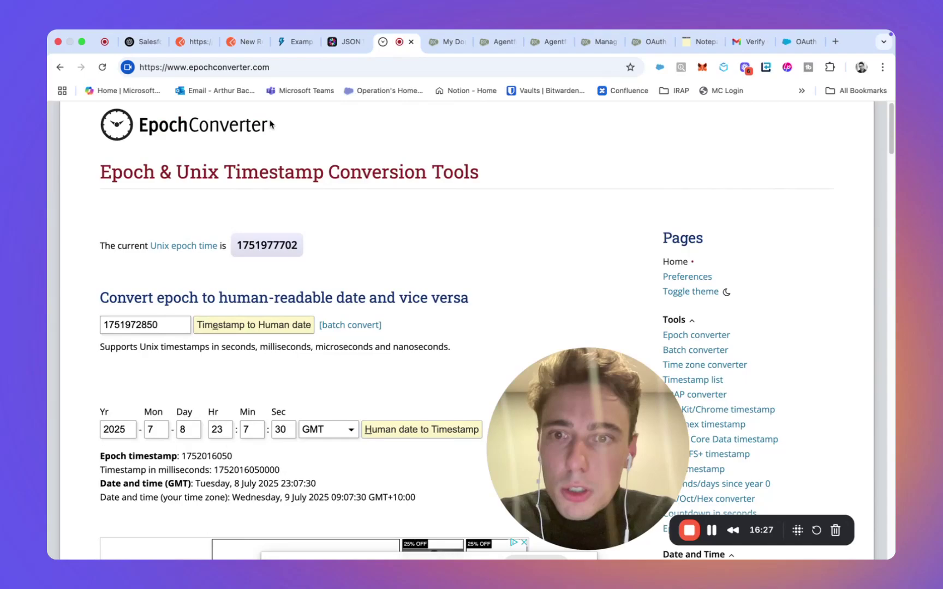
{"action": "scroll", "coordinate": [286, 287], "scroll_direction": "down", "scroll_amount": 2}
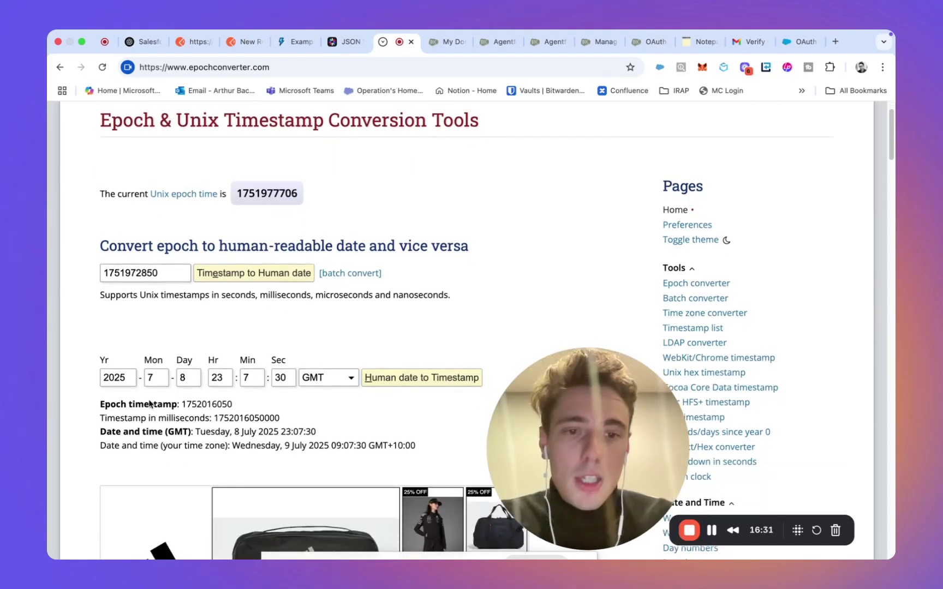
Step: Return to the jwt.io debugger and review the Sign JWT: Private Key box
{"action": "left_click", "coordinate": [337, 48]}
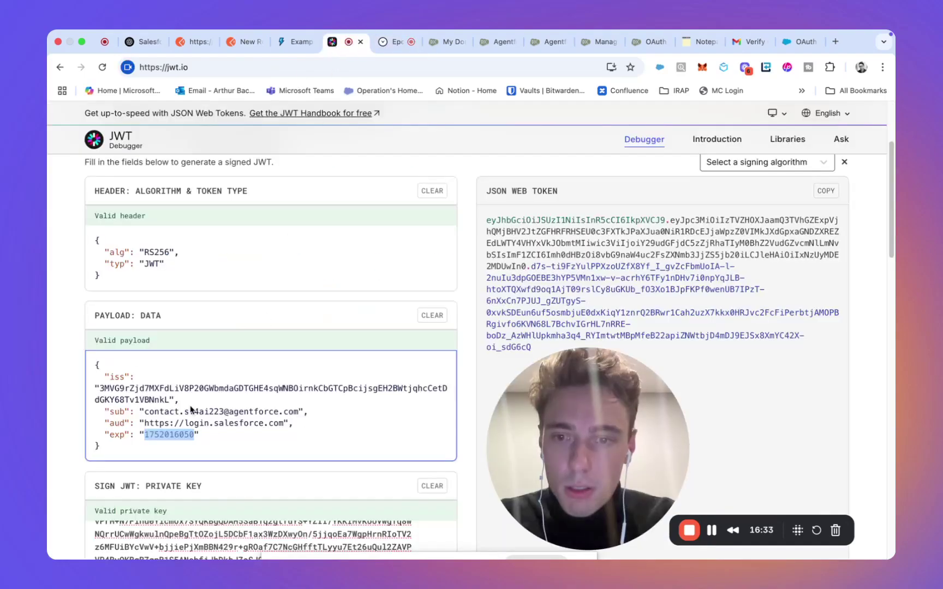
{"action": "scroll", "coordinate": [246, 446], "scroll_direction": "down", "scroll_amount": 5}
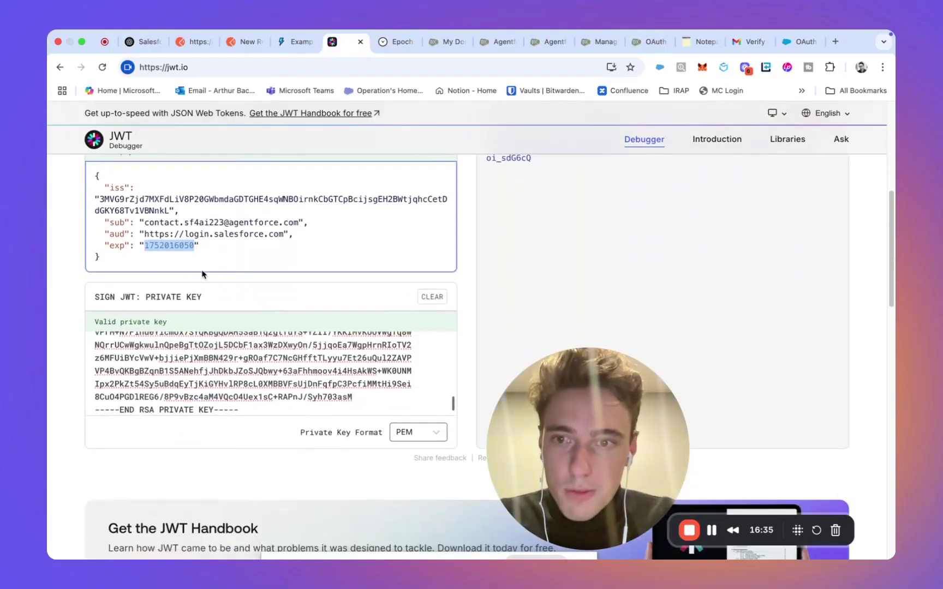
{"action": "scroll", "coordinate": [202, 274], "scroll_direction": "up", "scroll_amount": 3}
{"action": "scroll", "coordinate": [206, 333], "scroll_direction": "down", "scroll_amount": 2}
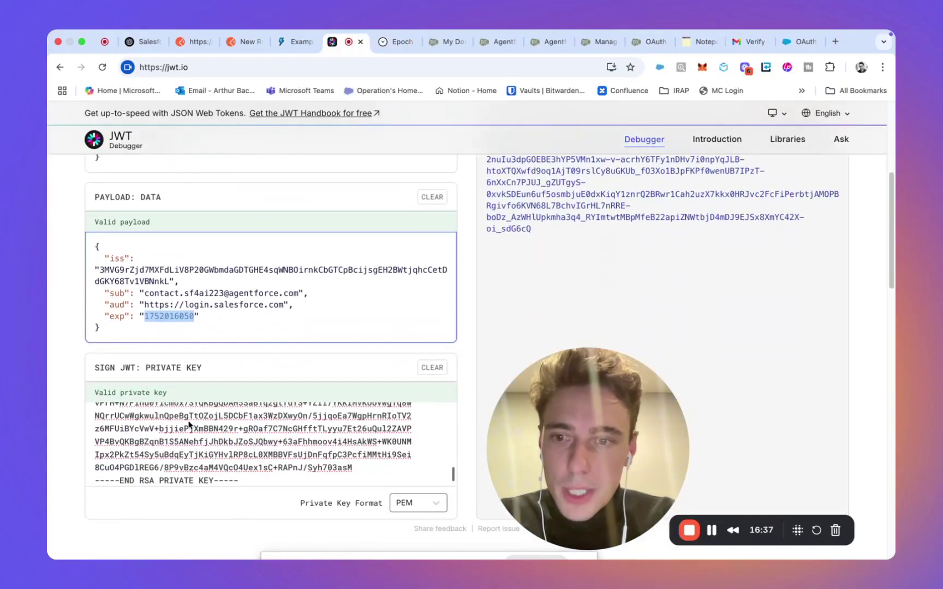
{"action": "scroll", "coordinate": [185, 422], "scroll_direction": "up", "scroll_amount": 10}
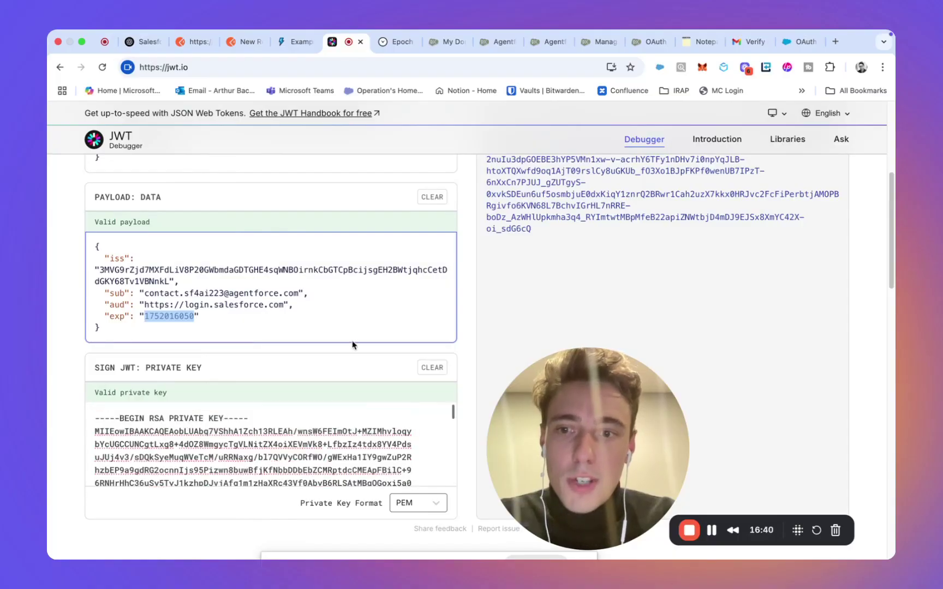
Step: Open server.key from Finder in TextEdit and select all of its RSA private key
{"action": "key", "text": "ctrl+Left"}
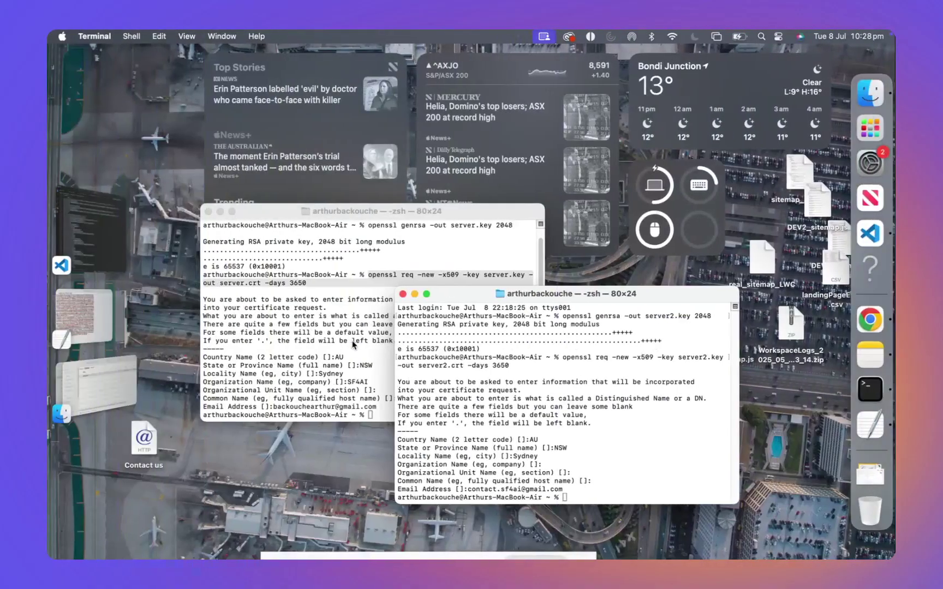
{"action": "left_click", "coordinate": [93, 373]}
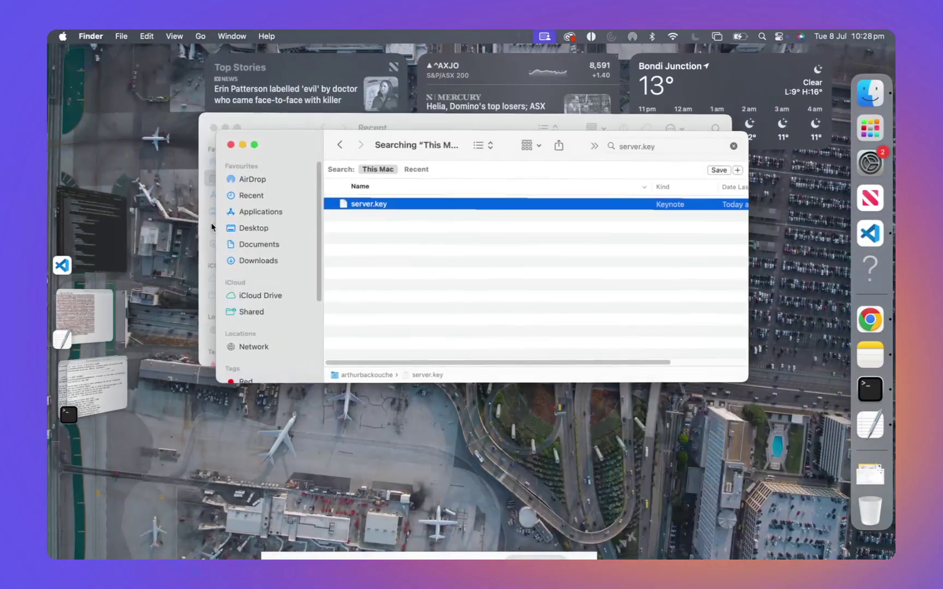
{"action": "right_click", "coordinate": [385, 200]}
{"action": "mouse_move", "coordinate": [433, 218]}
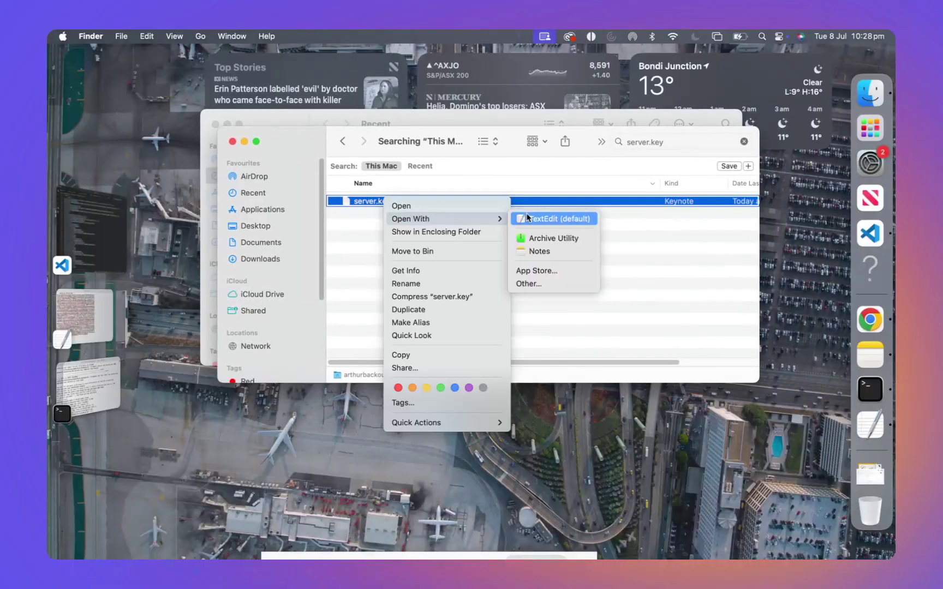
{"action": "left_click", "coordinate": [527, 217]}
{"action": "key", "text": "super+a"}
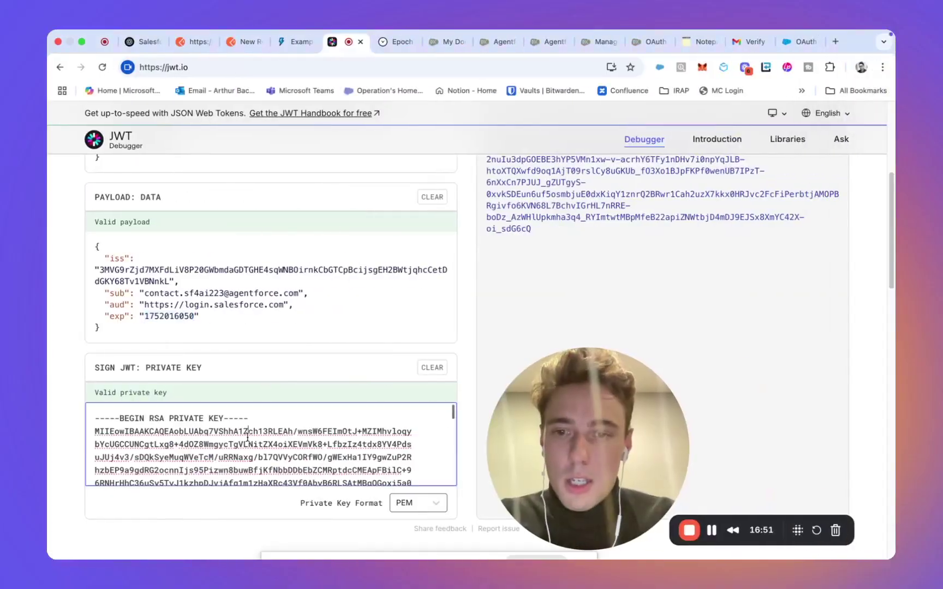
Step: Check the full RSA private key in jwt.io's signing box and review the signed JSON Web Token
{"action": "key", "text": "super+a"}
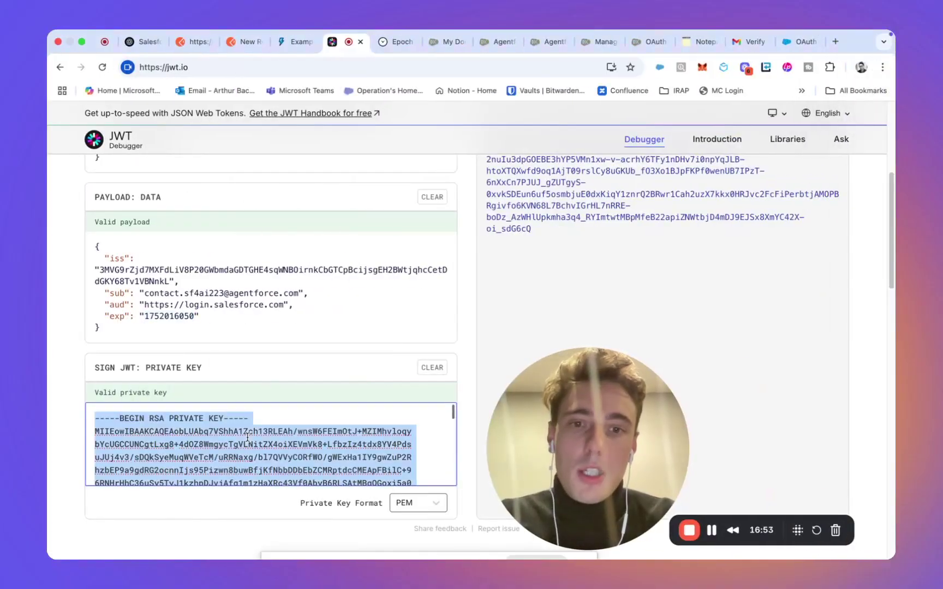
{"action": "left_click", "coordinate": [329, 365]}
{"action": "scroll", "coordinate": [572, 298], "scroll_direction": "up", "scroll_amount": 5}
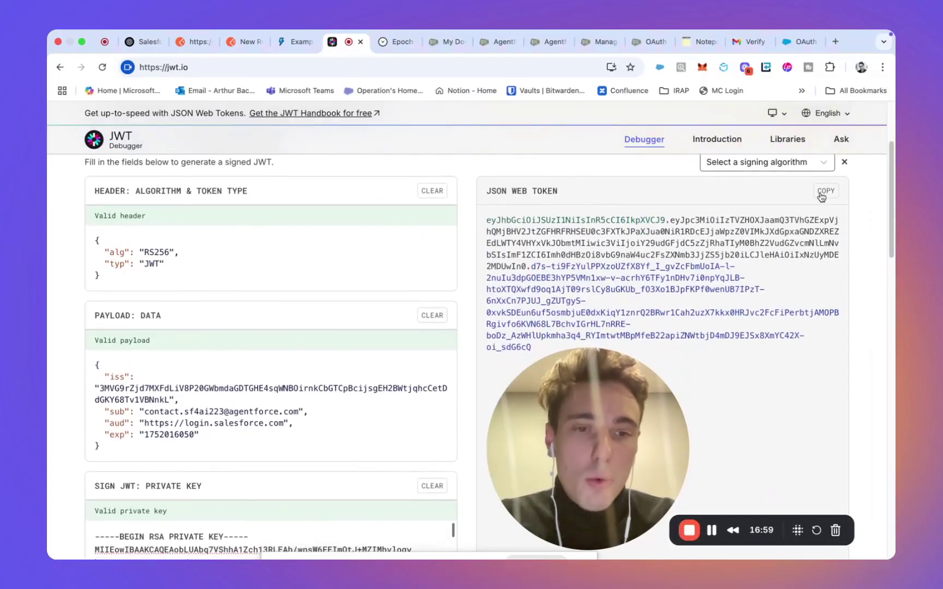
Step: Review the full JWT assertion value on the oauth2 token request, then return to the agent message request
{"action": "left_click", "coordinate": [236, 48]}
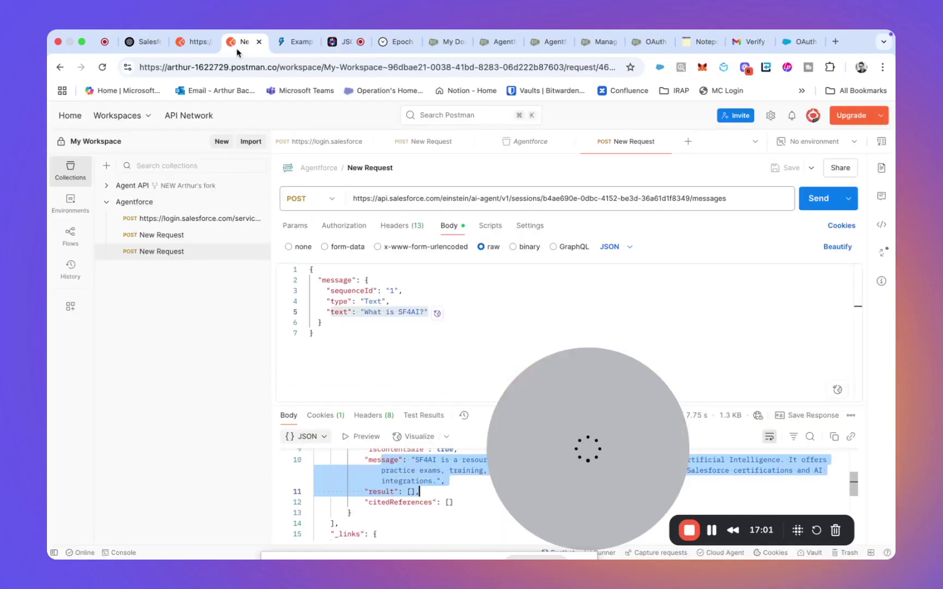
{"action": "left_click", "coordinate": [191, 43]}
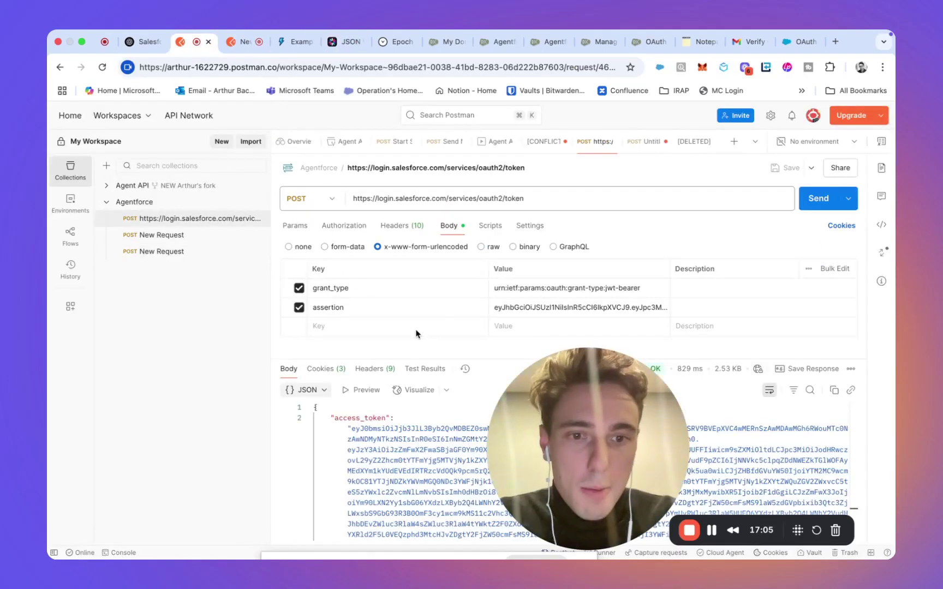
{"action": "triple_click", "coordinate": [503, 311]}
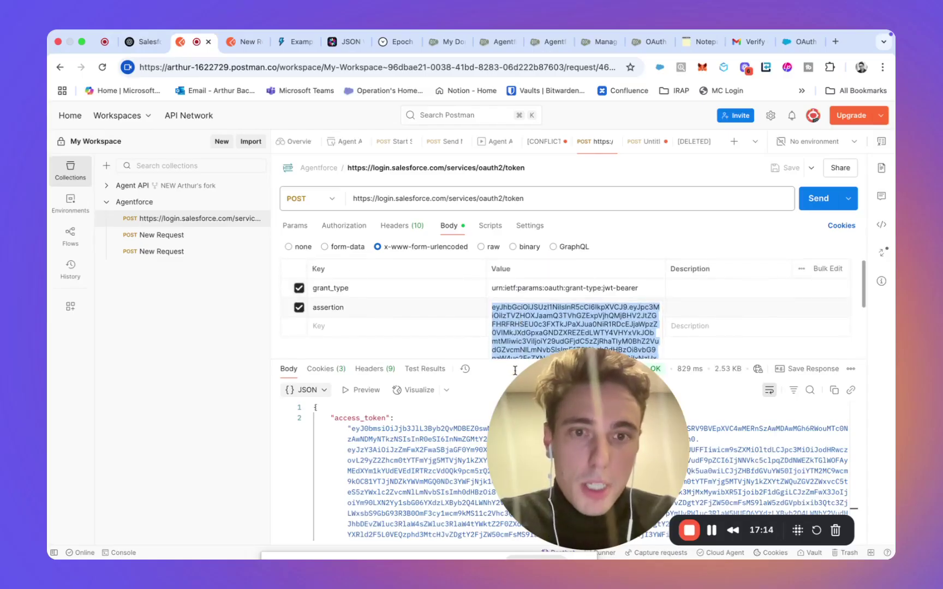
{"action": "left_click", "coordinate": [427, 321]}
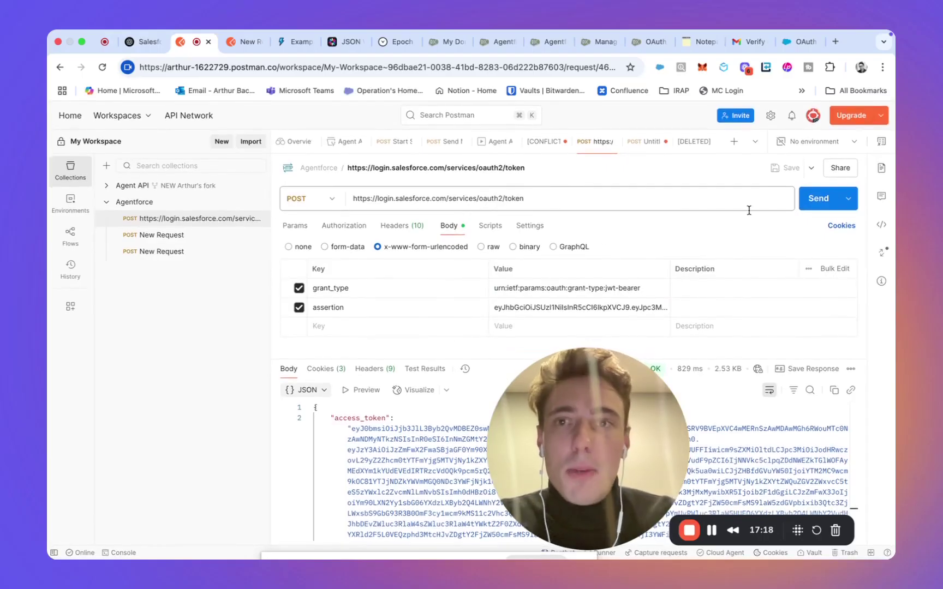
{"action": "left_click", "coordinate": [242, 42]}
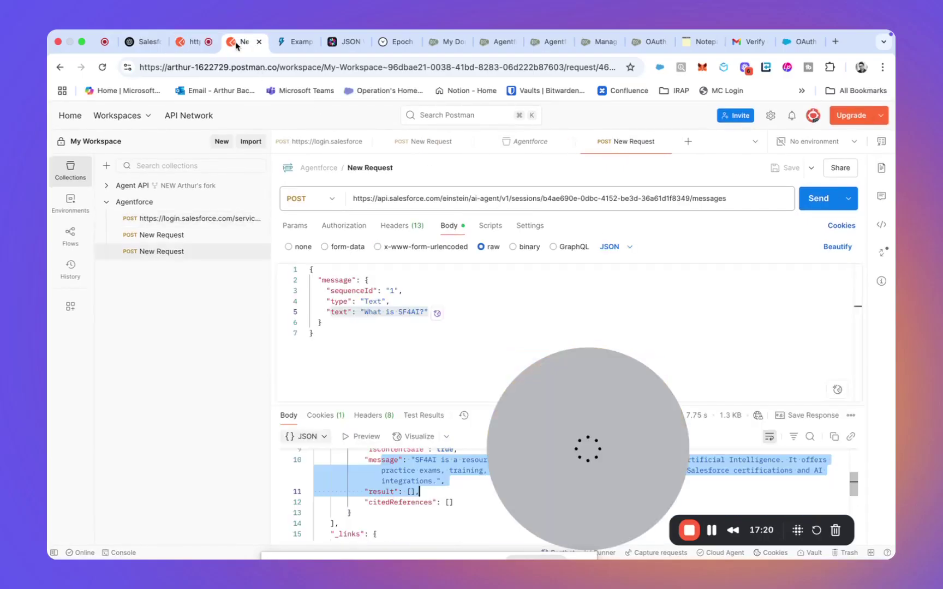
{"action": "scroll", "coordinate": [347, 271], "scroll_direction": "up", "scroll_amount": 10}
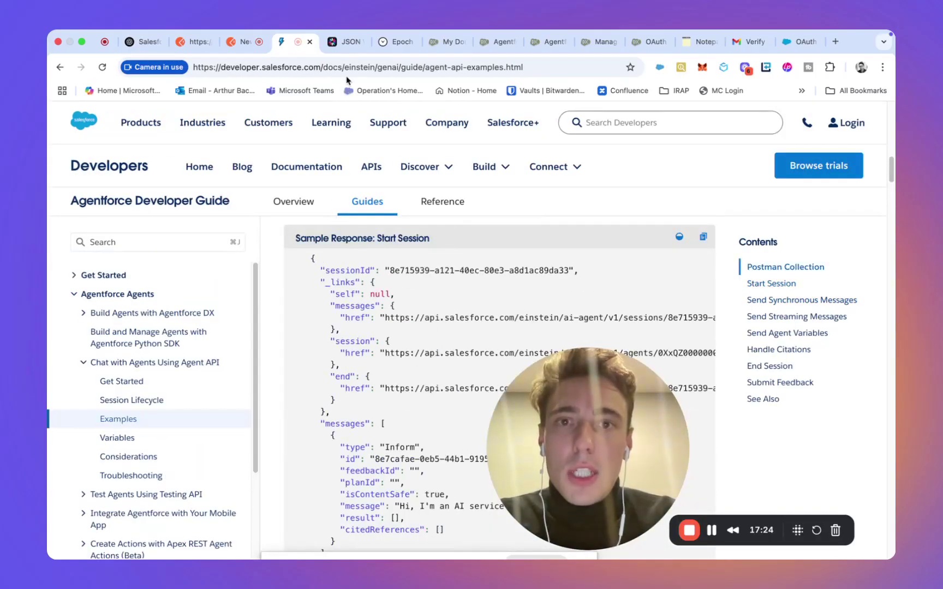
Step: Exit Agentforce Builder via the Topics list back to Setup's Agentforce Agents page
{"action": "left_click", "coordinate": [535, 42]}
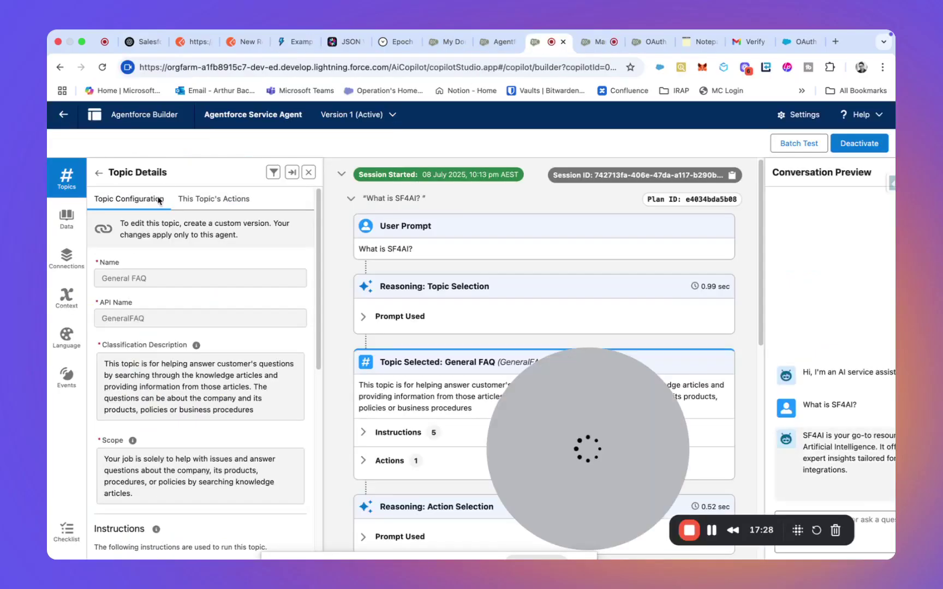
{"action": "left_click", "coordinate": [98, 174]}
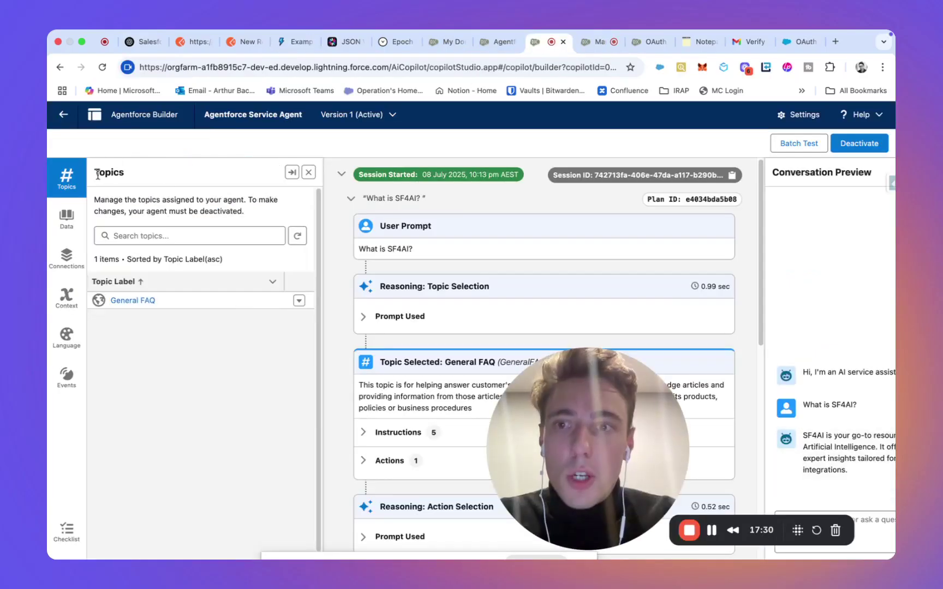
{"action": "left_click", "coordinate": [74, 129]}
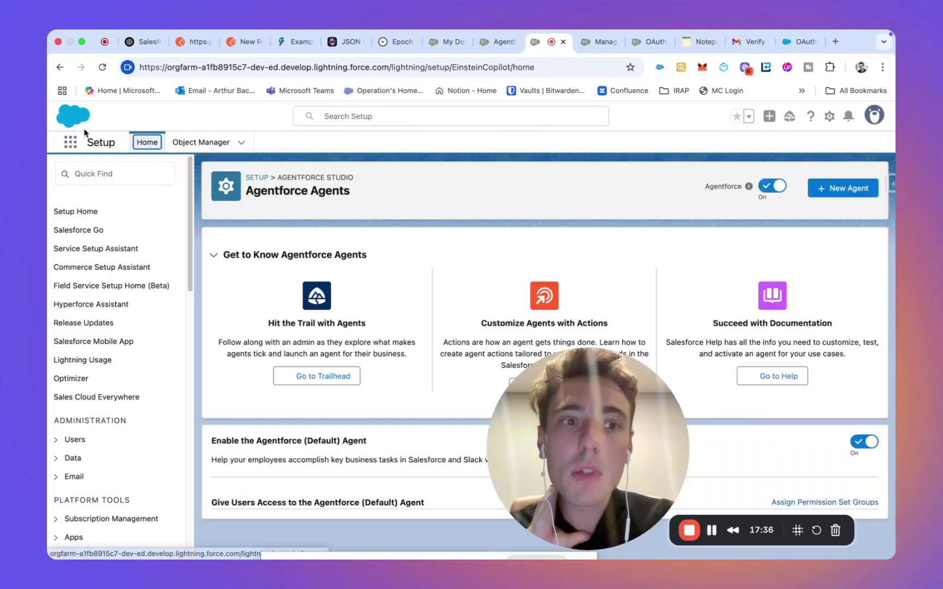
Step: Show the Agentforce Service Agent's Connections tab with its MyNewAgentforceApp API connection
{"action": "scroll", "coordinate": [268, 293], "scroll_direction": "down", "scroll_amount": 5}
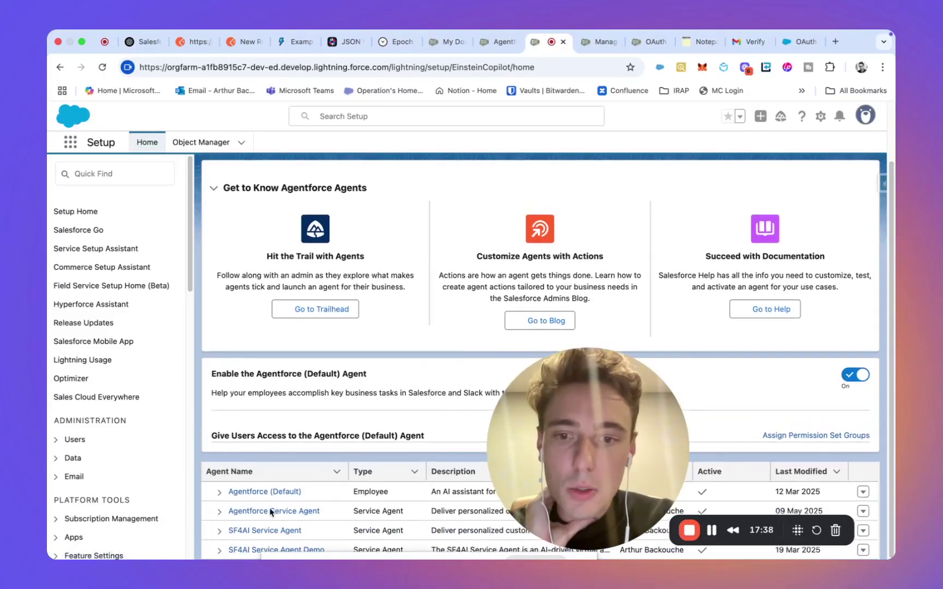
{"action": "left_click", "coordinate": [270, 512]}
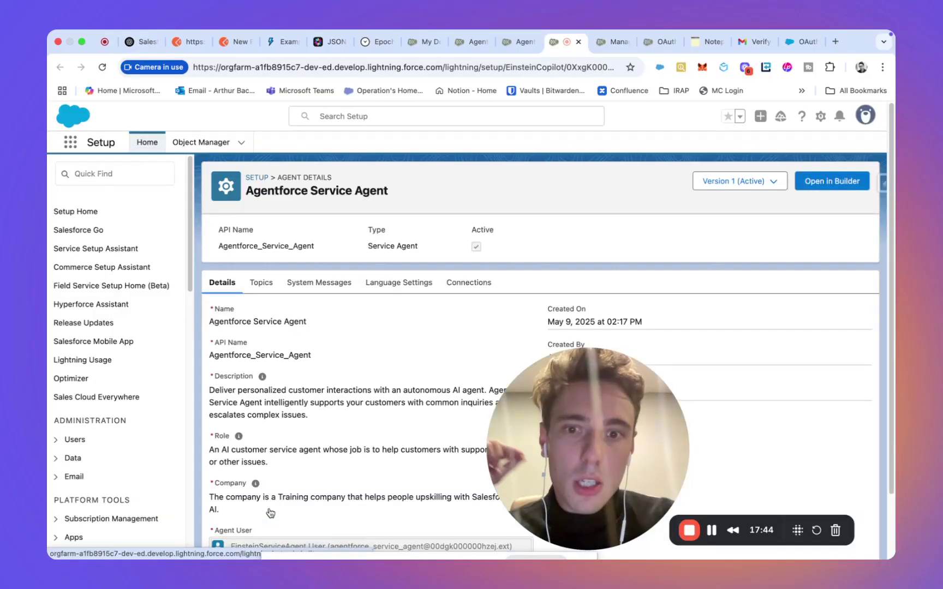
{"action": "left_click", "coordinate": [464, 284]}
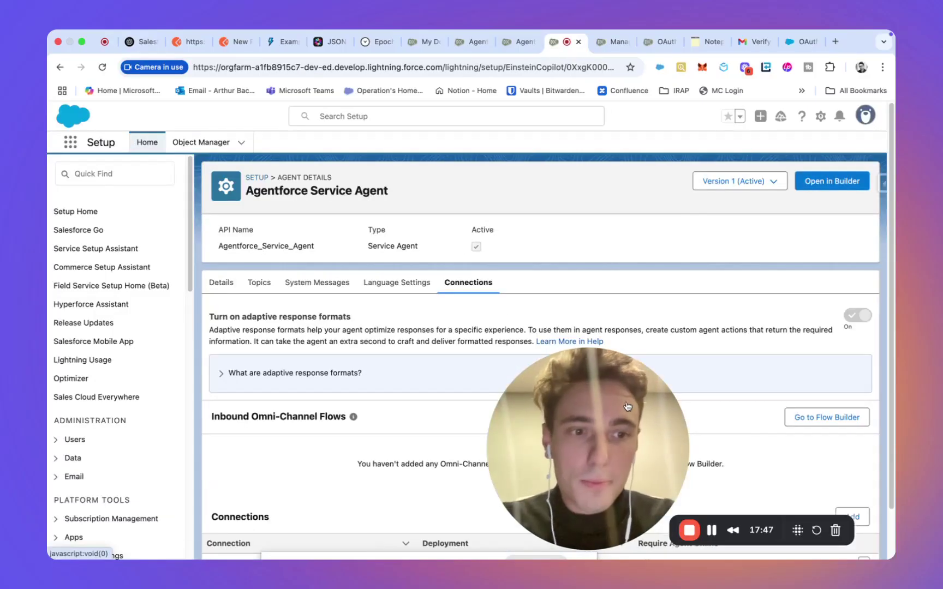
{"action": "left_click_drag", "start_coordinate": [600, 399], "coordinate": [185, 302]}
{"action": "scroll", "coordinate": [406, 287], "scroll_direction": "down", "scroll_amount": 2}
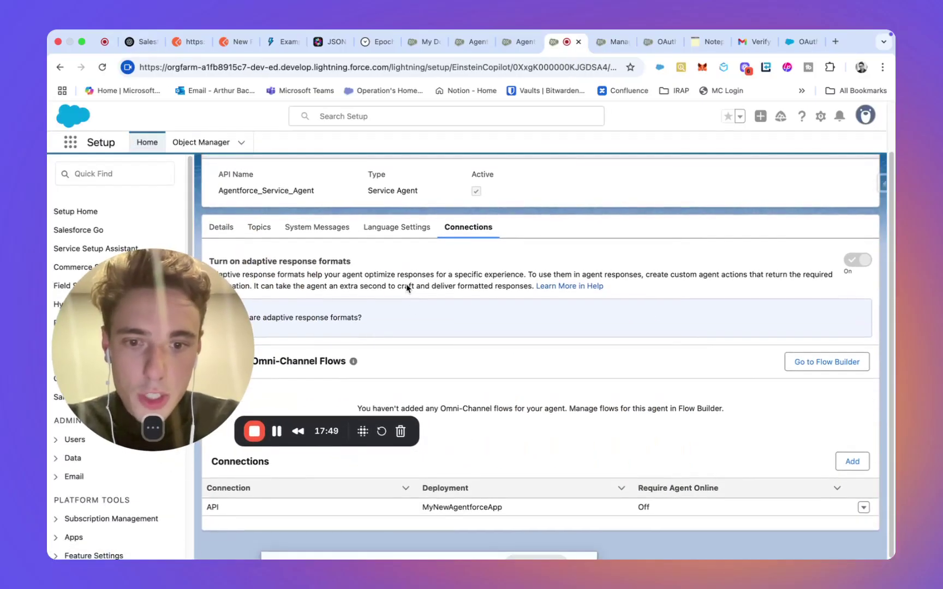
Step: Save an API connection named MyNewAgentforceApp2, linked to the MyNewAgentforceApp2 connected app
{"action": "left_click", "coordinate": [853, 463]}
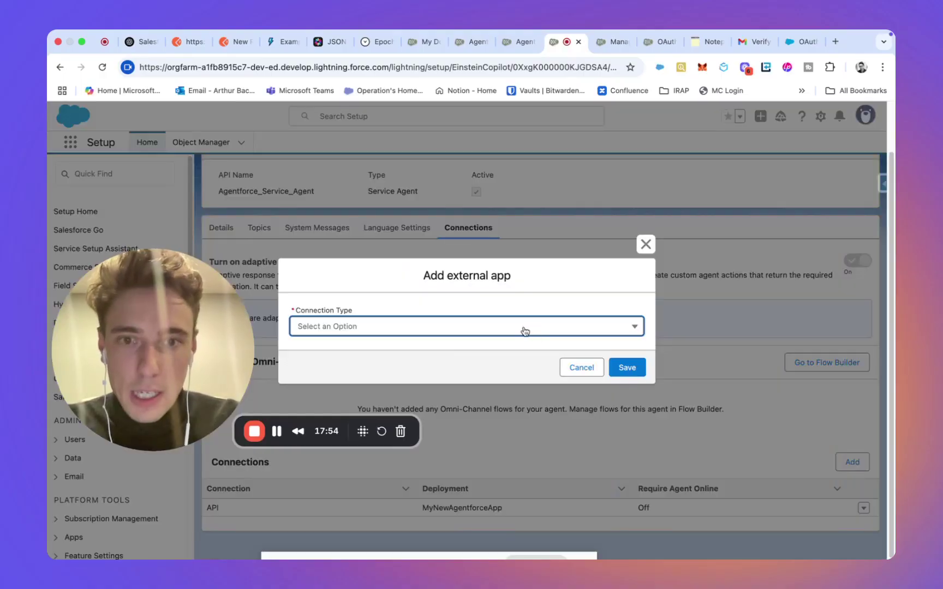
{"action": "left_click", "coordinate": [523, 327]}
{"action": "left_click", "coordinate": [492, 349]}
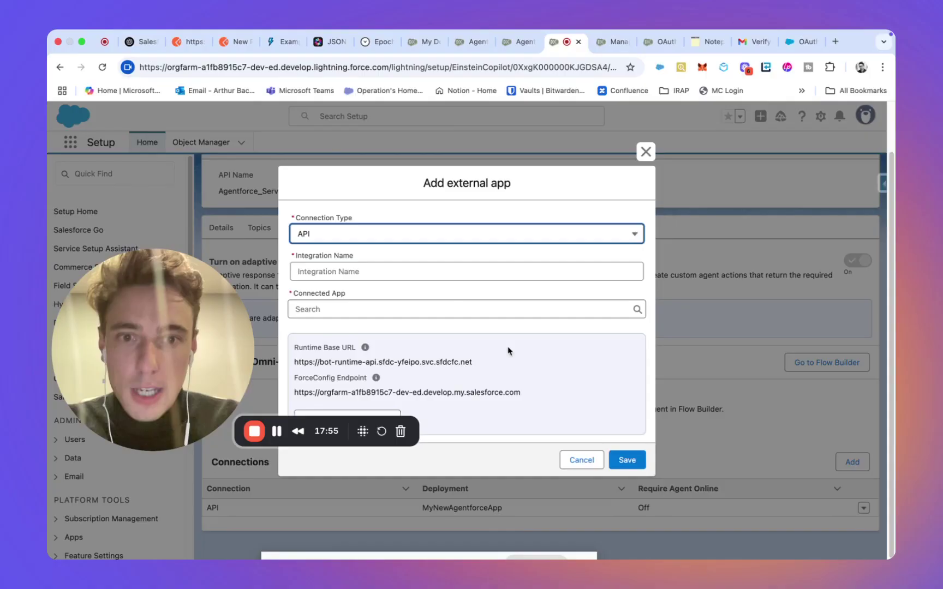
{"action": "left_click", "coordinate": [370, 271]}
{"action": "type", "text": "MyNewAgent"}
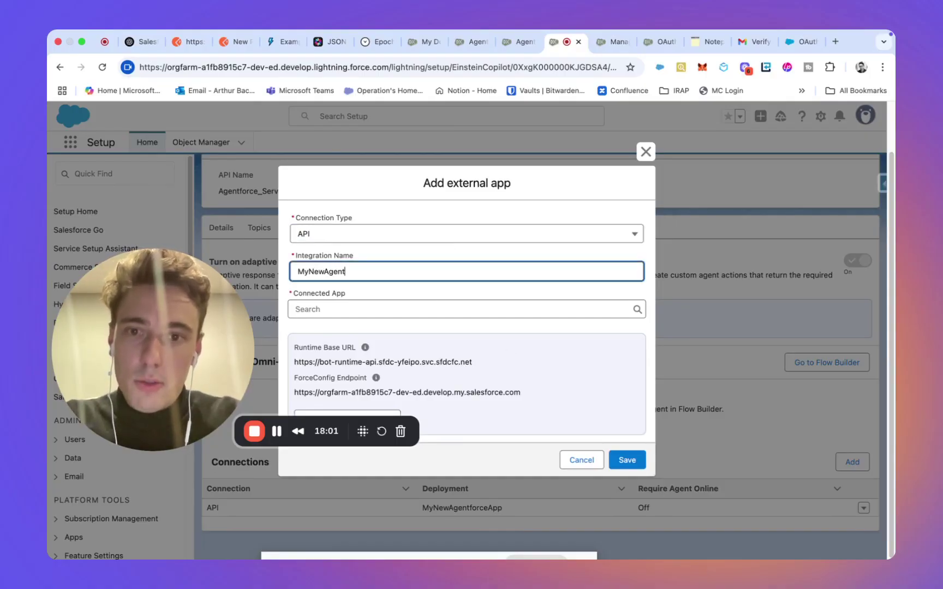
{"action": "type", "text": "forceApp2"}
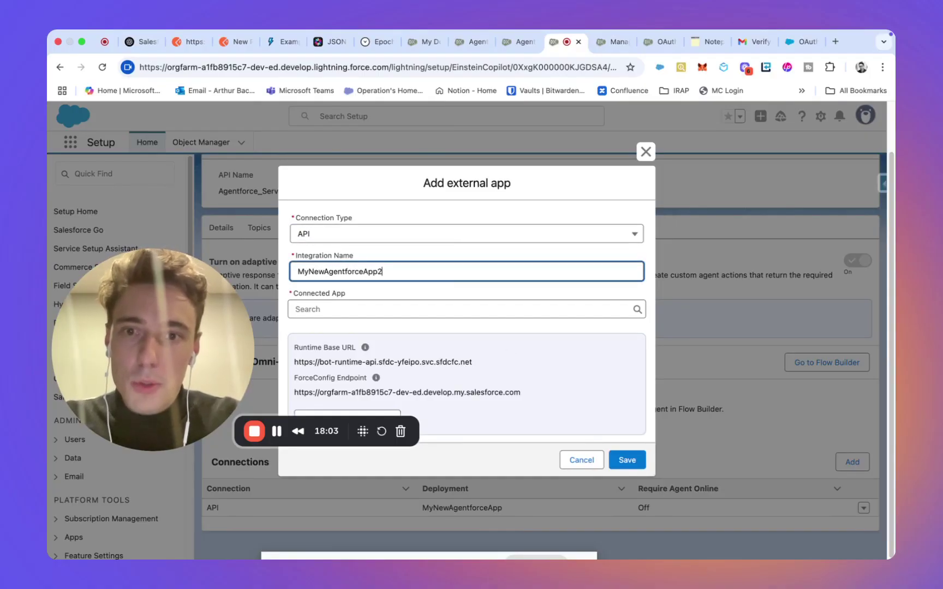
{"action": "left_click", "coordinate": [364, 315]}
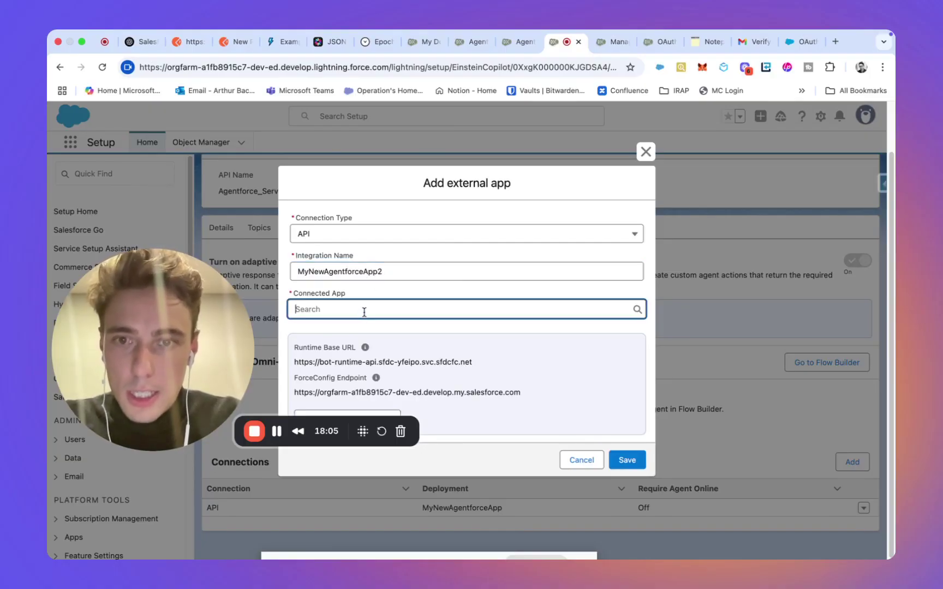
{"action": "type", "text": "MyNew"}
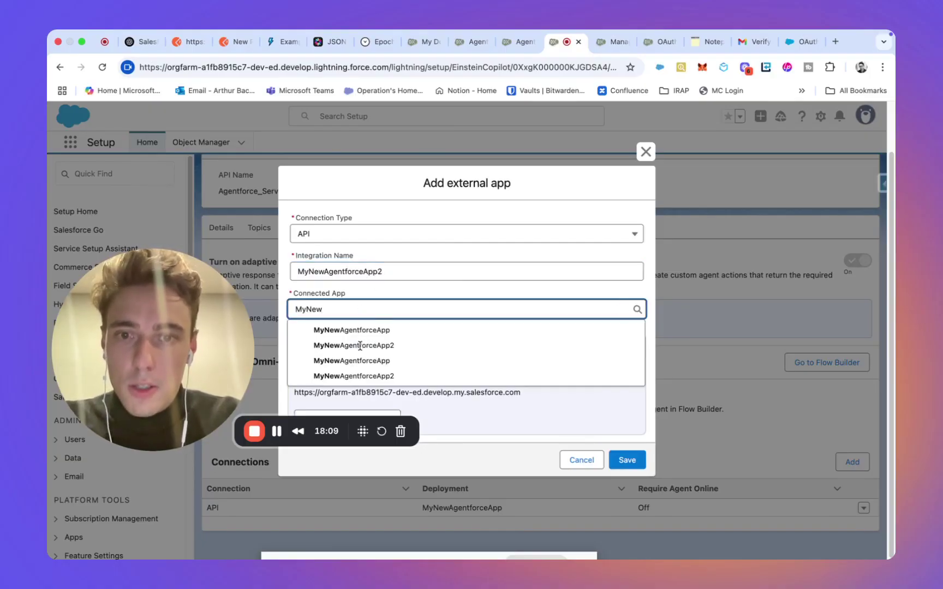
{"action": "left_click", "coordinate": [368, 345]}
{"action": "left_click_drag", "start_coordinate": [177, 334], "coordinate": [252, 228]}
{"action": "left_click", "coordinate": [636, 462]}
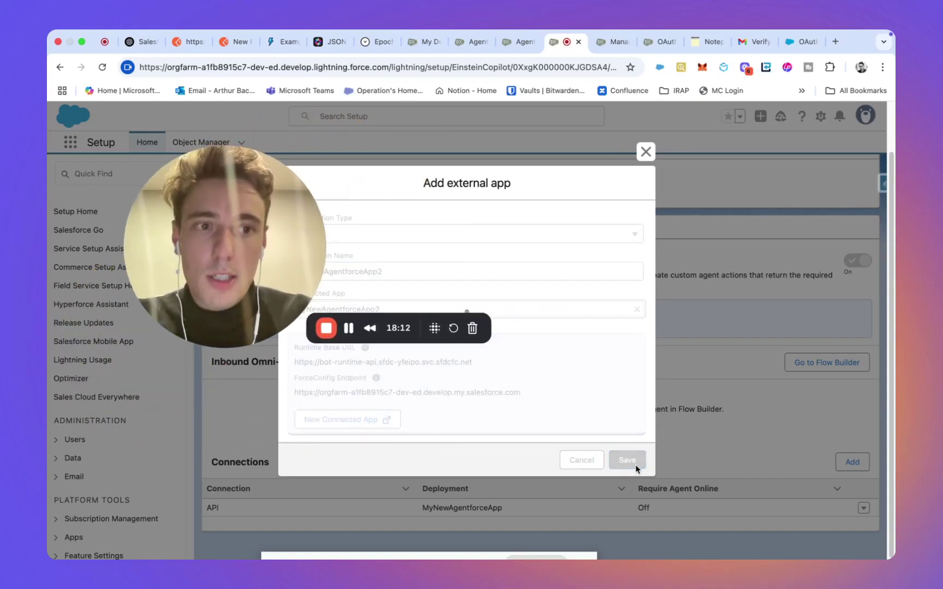
{"action": "scroll", "coordinate": [584, 495], "scroll_direction": "down", "scroll_amount": 1}
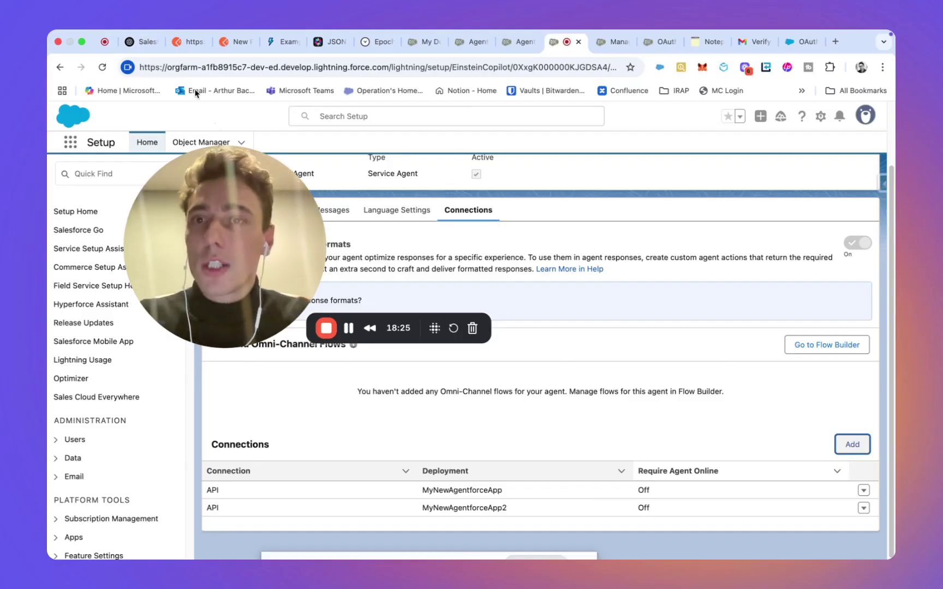
Step: Check the token request's Scripts and Settings, then resend it, getting 400 invalid_grant, expired authorization code
{"action": "left_click", "coordinate": [181, 48]}
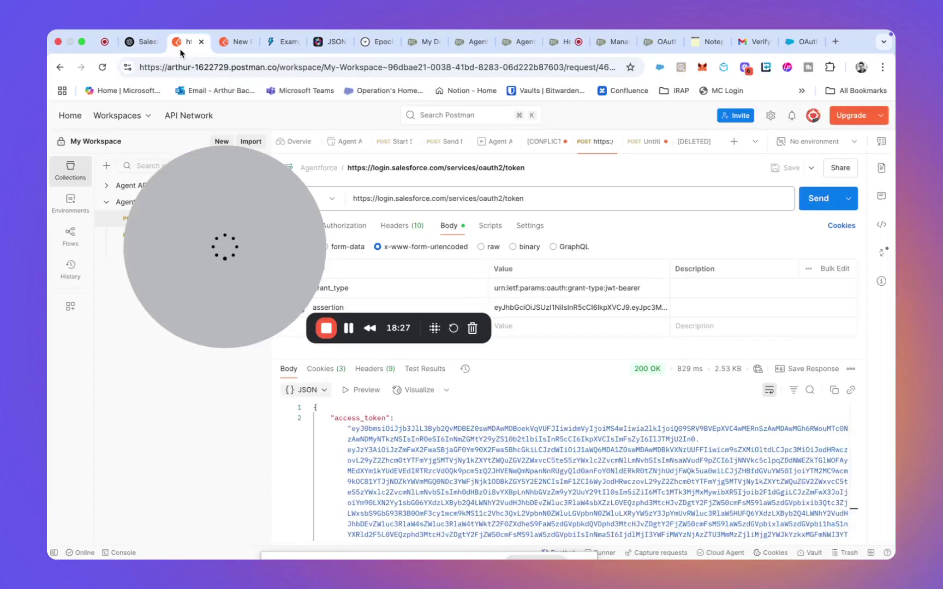
{"action": "left_click_drag", "start_coordinate": [216, 193], "coordinate": [141, 393]}
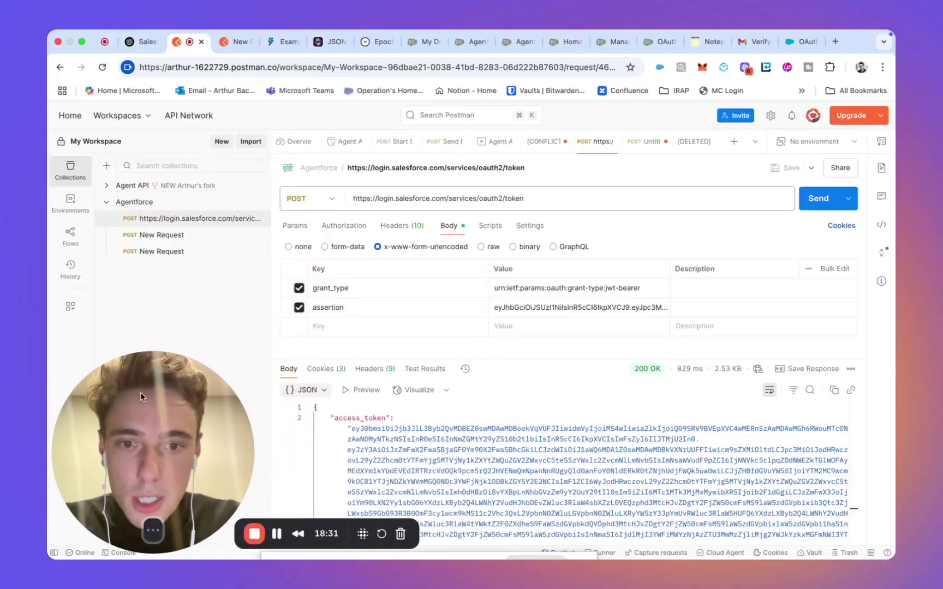
{"action": "scroll", "coordinate": [529, 400], "scroll_direction": "down", "scroll_amount": 1}
{"action": "scroll", "coordinate": [529, 400], "scroll_direction": "up", "scroll_amount": 1}
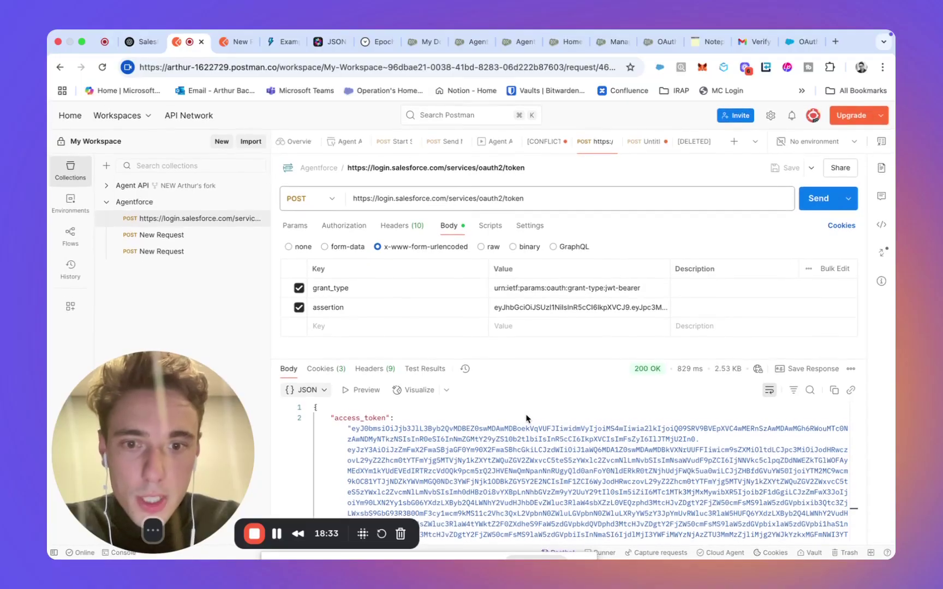
{"action": "left_click", "coordinate": [491, 225]}
{"action": "left_click", "coordinate": [515, 226]}
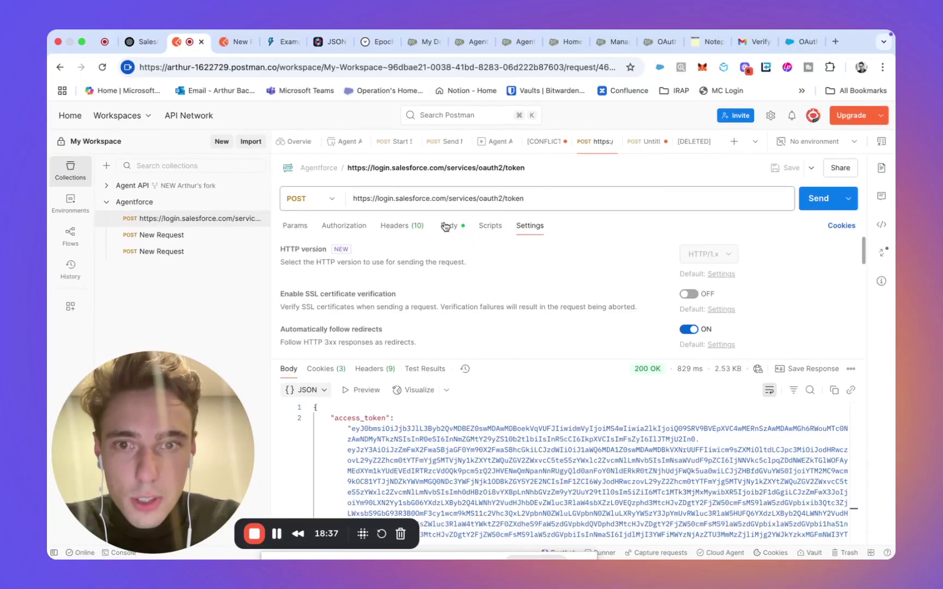
{"action": "left_click", "coordinate": [445, 226]}
{"action": "left_click", "coordinate": [817, 198]}
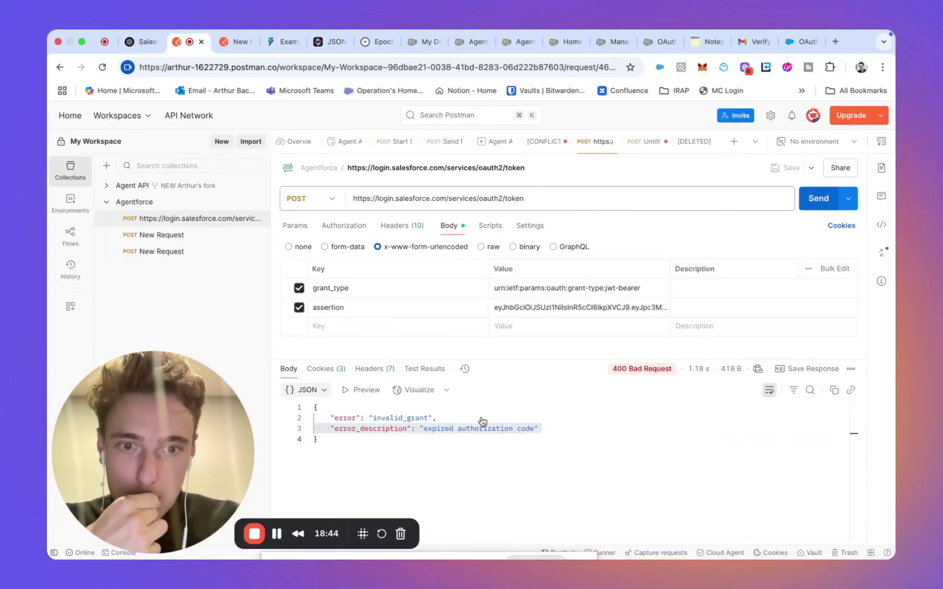
{"action": "triple_click", "coordinate": [479, 429]}
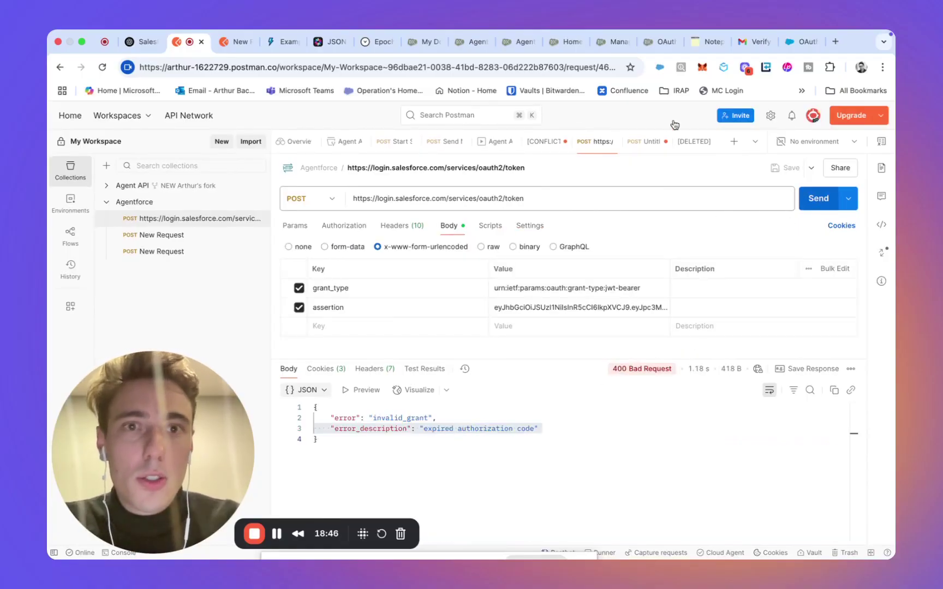
{"action": "left_click", "coordinate": [371, 42]}
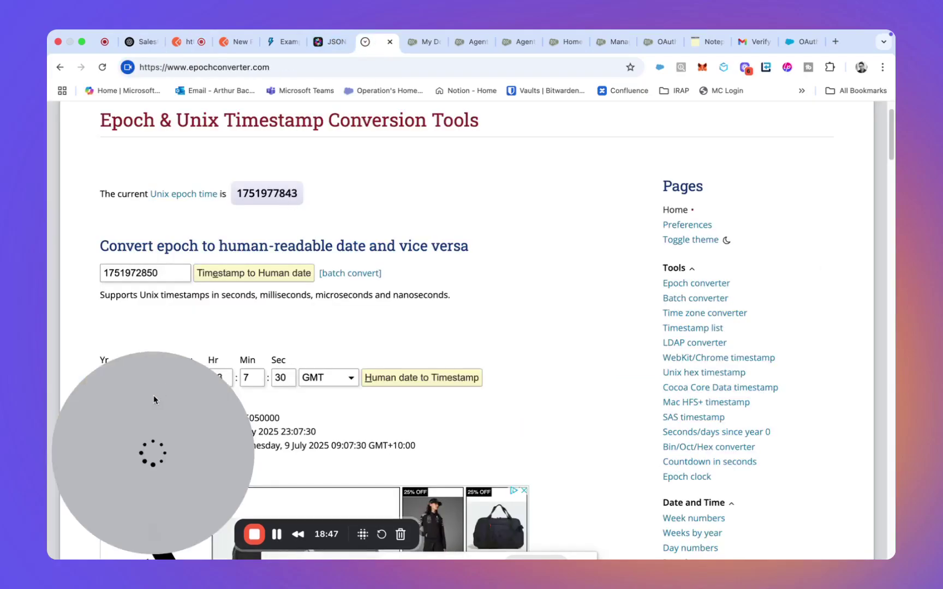
{"action": "left_click_drag", "start_coordinate": [153, 396], "coordinate": [750, 318]}
{"action": "left_click", "coordinate": [226, 377]}
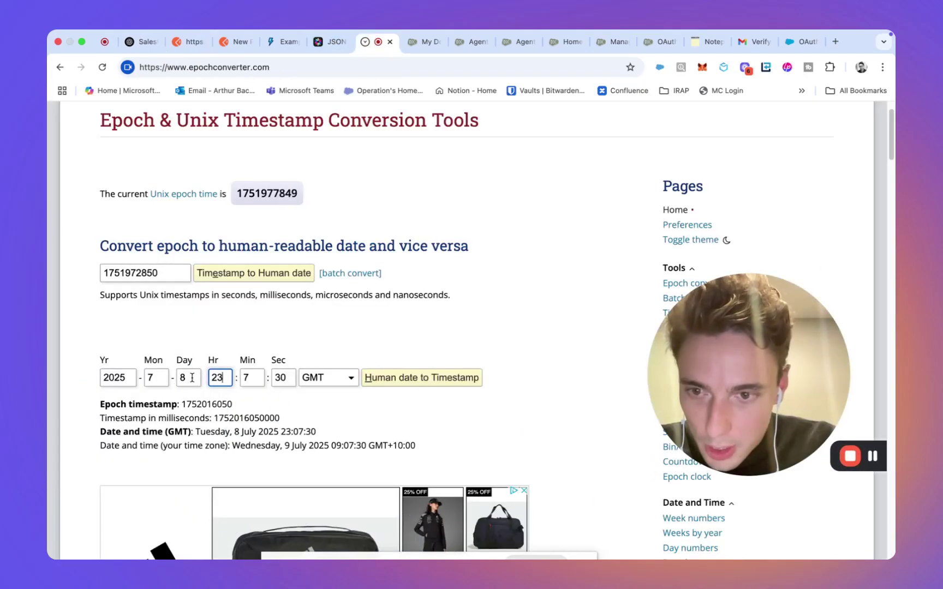
{"action": "left_click", "coordinate": [255, 275]}
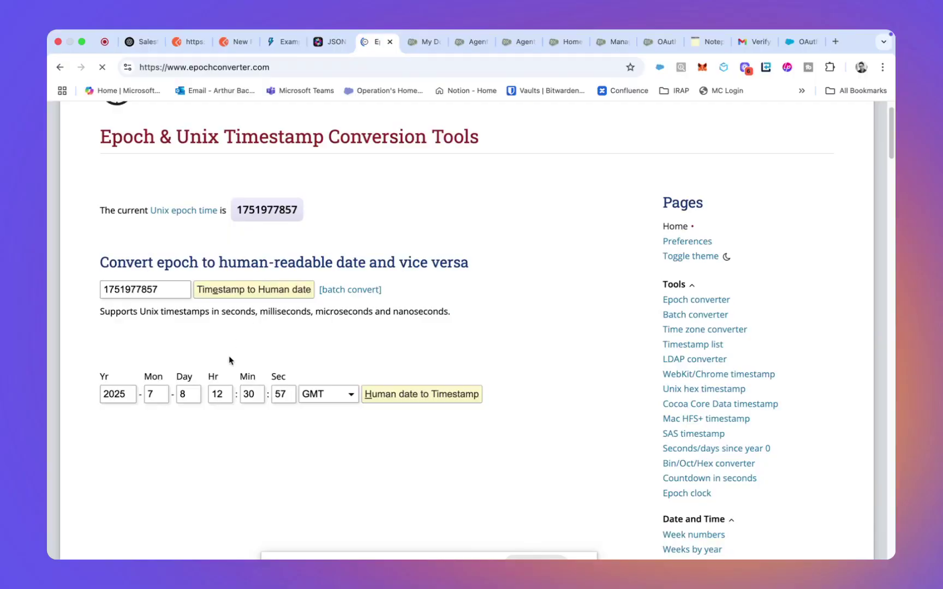
{"action": "double_click", "coordinate": [217, 395]}
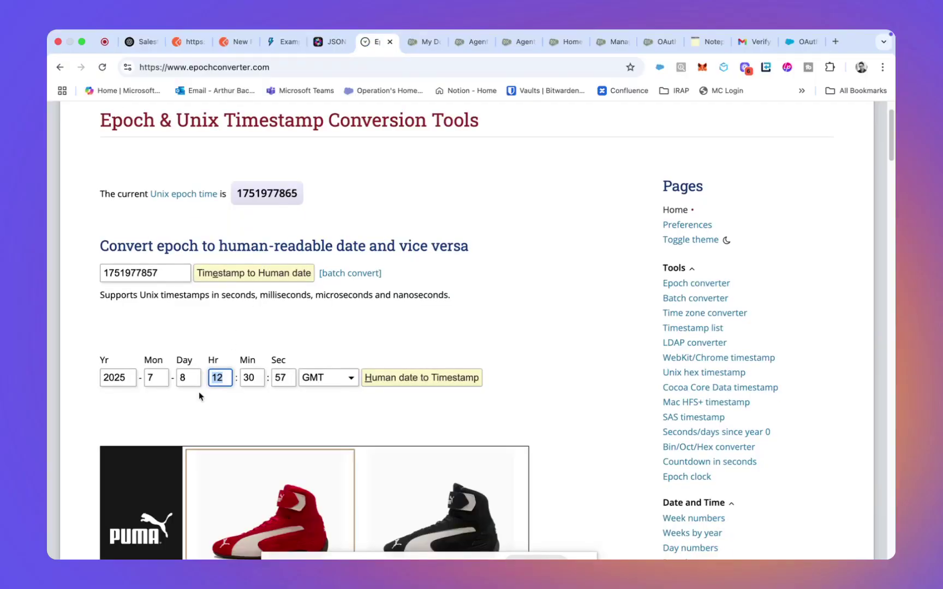